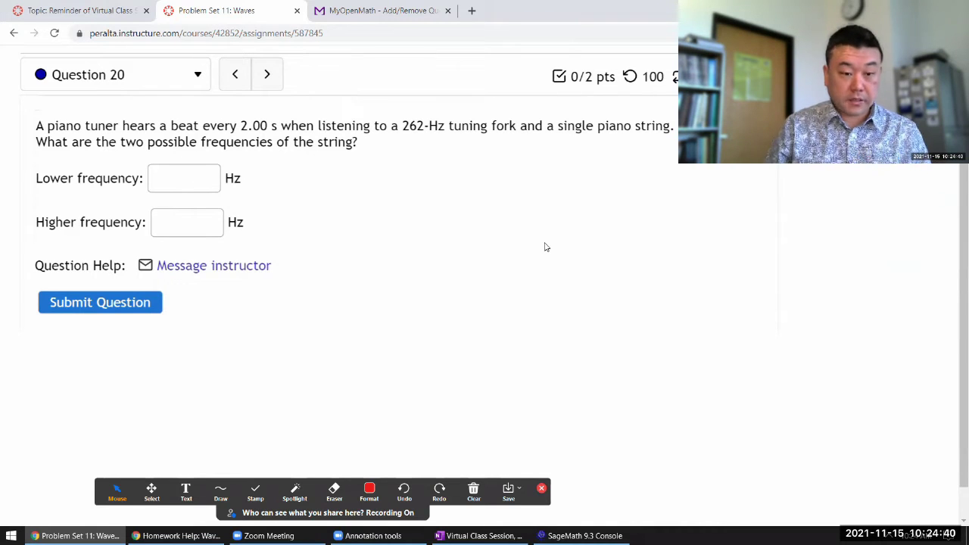
- Highlight the words 'a beat' in yellow with the Zoom Draw highlighter
left_click(370, 492)
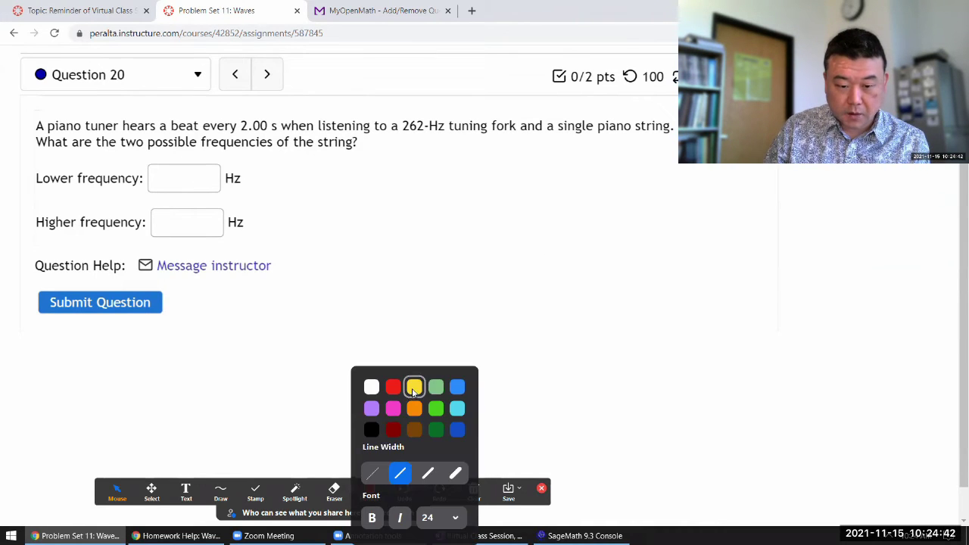
left_click(220, 487)
left_click(226, 500)
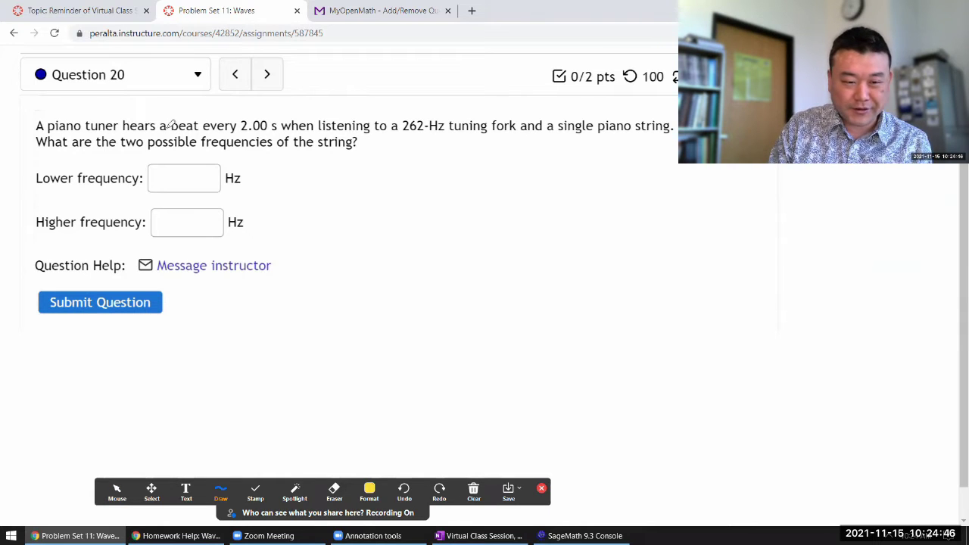
left_click_drag(164, 126, 199, 125)
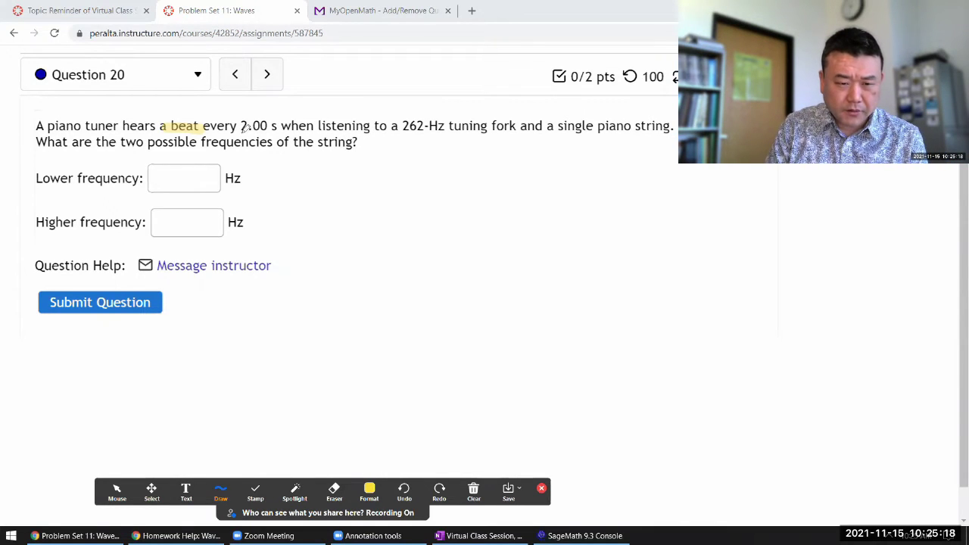
- Highlight '2.00 s' in the question and switch the annotation pen to red
left_click_drag(242, 127, 279, 127)
left_click(369, 491)
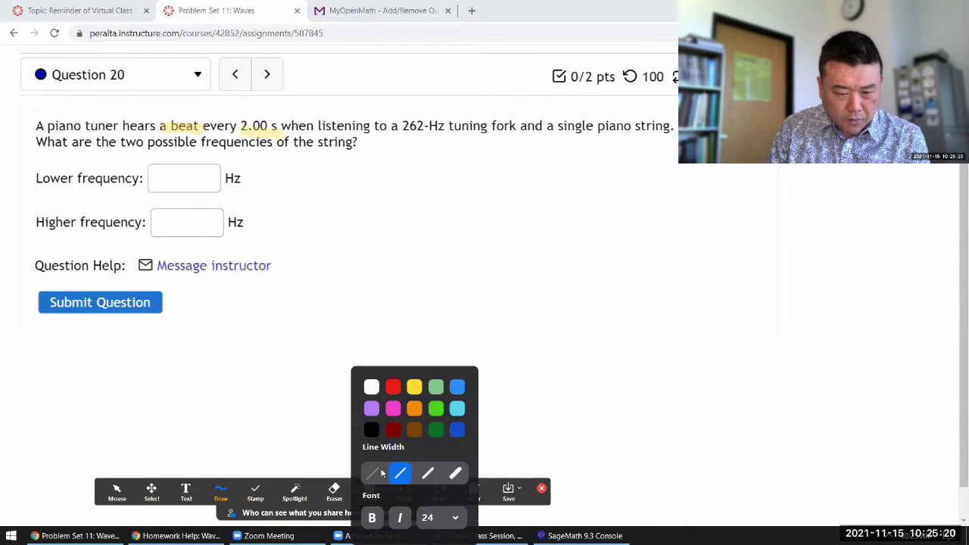
left_click(393, 387)
left_click(220, 491)
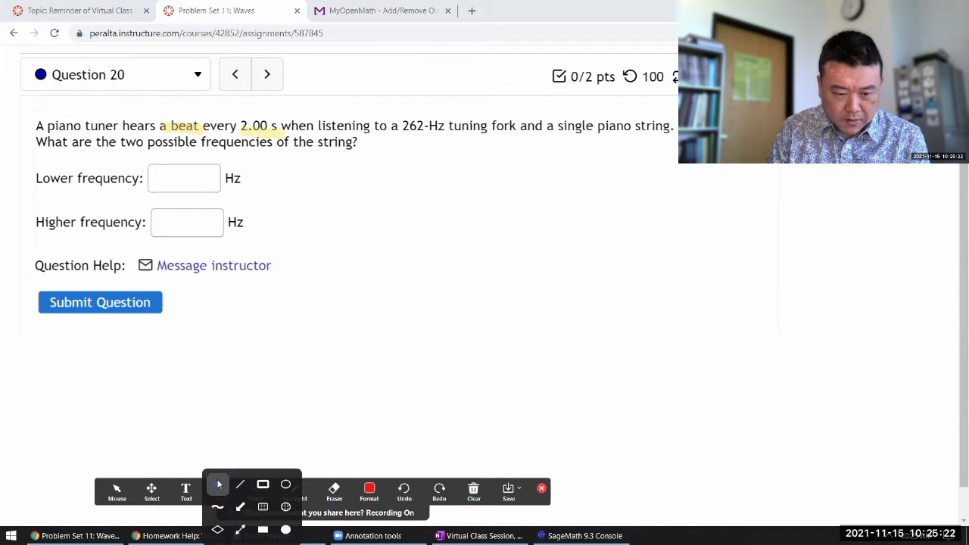
left_click(219, 485)
- Handwrite 'f_beat = 0.5 Hz' in red above '2.00 s'
mouse_move(241, 97)
left_mouse_down()
mouse_move(228, 121)
mouse_move(237, 106)
mouse_move(262, 121)
left_mouse_up()
left_click_drag(265, 103, 277, 102)
left_click_drag(266, 107, 277, 106)
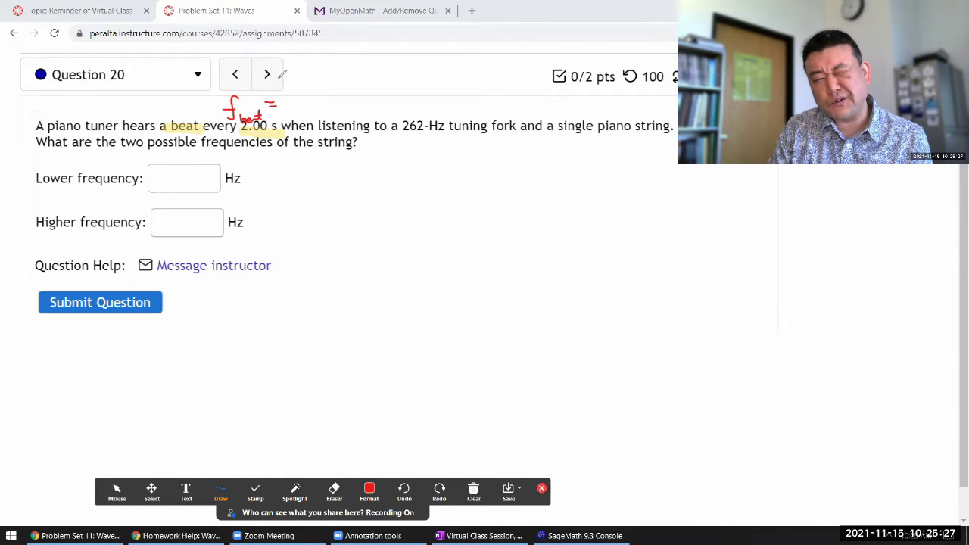
left_click(298, 108)
left_click_drag(292, 98, 318, 107)
left_click_drag(318, 99, 345, 99)
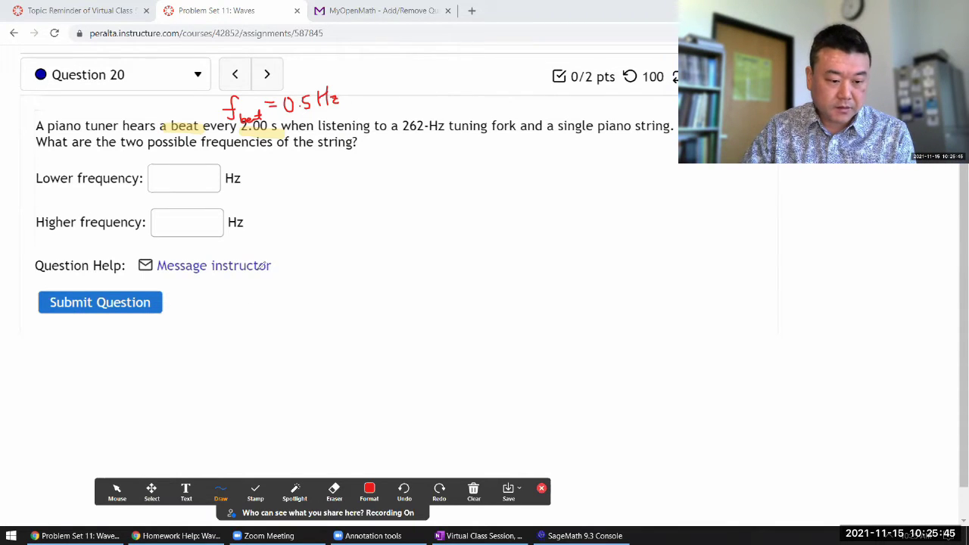
left_click(119, 491)
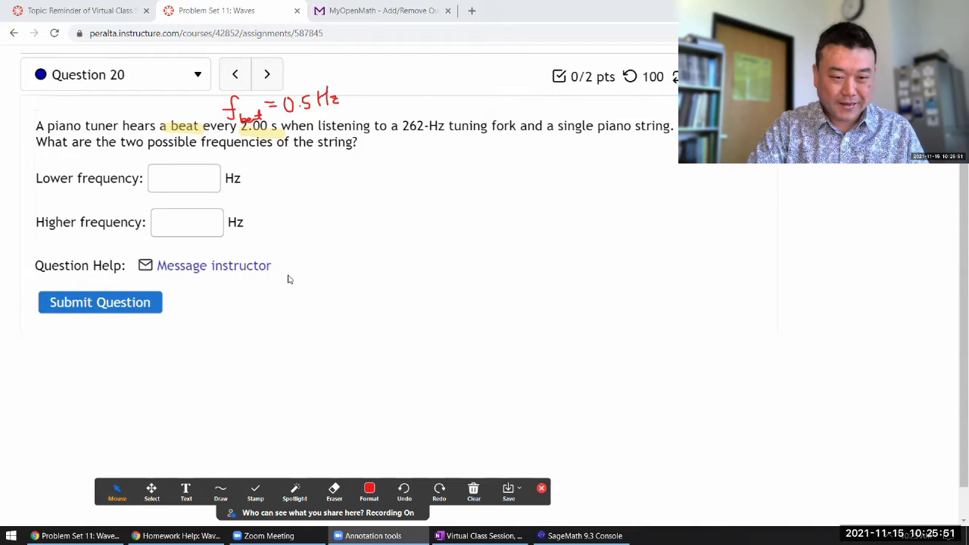
- Launch Audacity through the app search using 'aud'
scroll(288, 279, "up", 1)
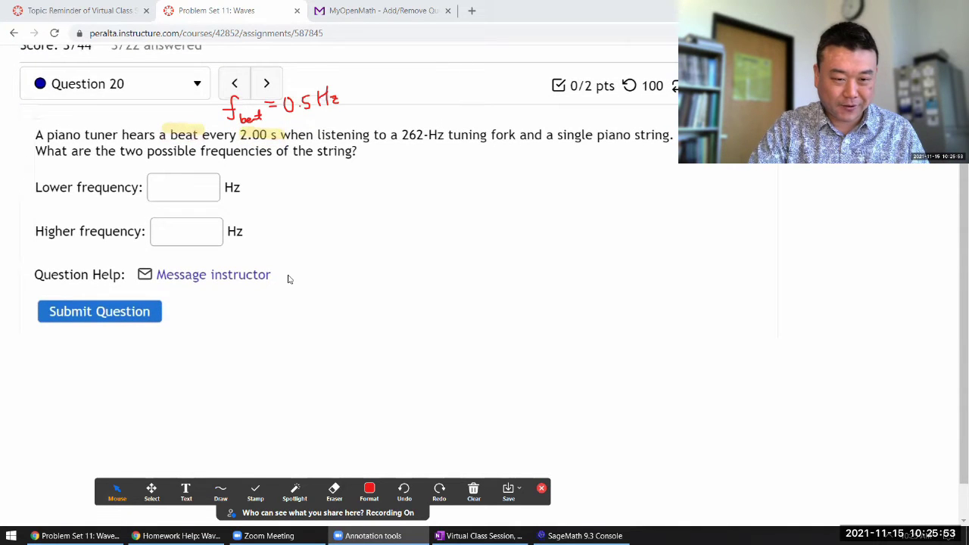
key("alt+space")
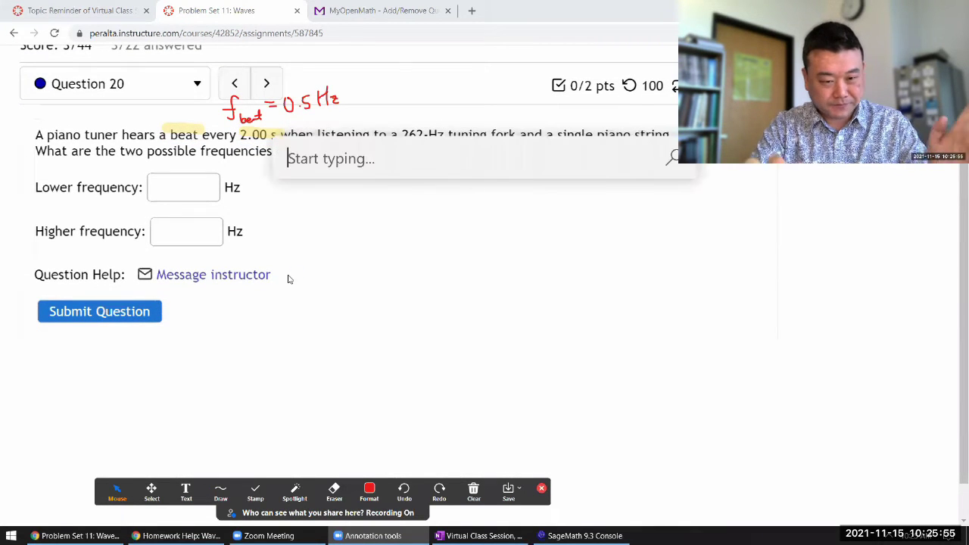
type("aud")
key("Return")
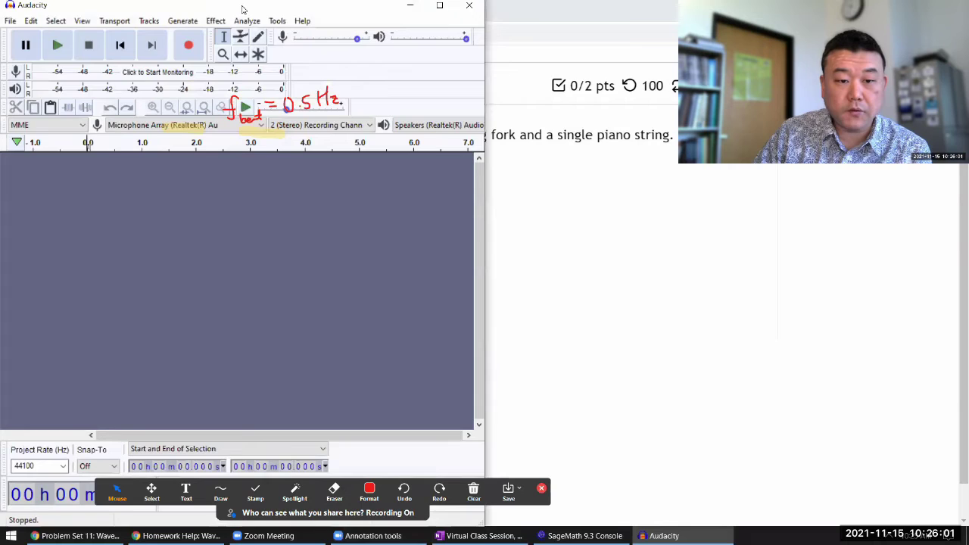
- Snap Audacity to the right half of the screen and narrow it to reveal the question
left_click_drag(242, 8, 373, 19)
key("super+Right")
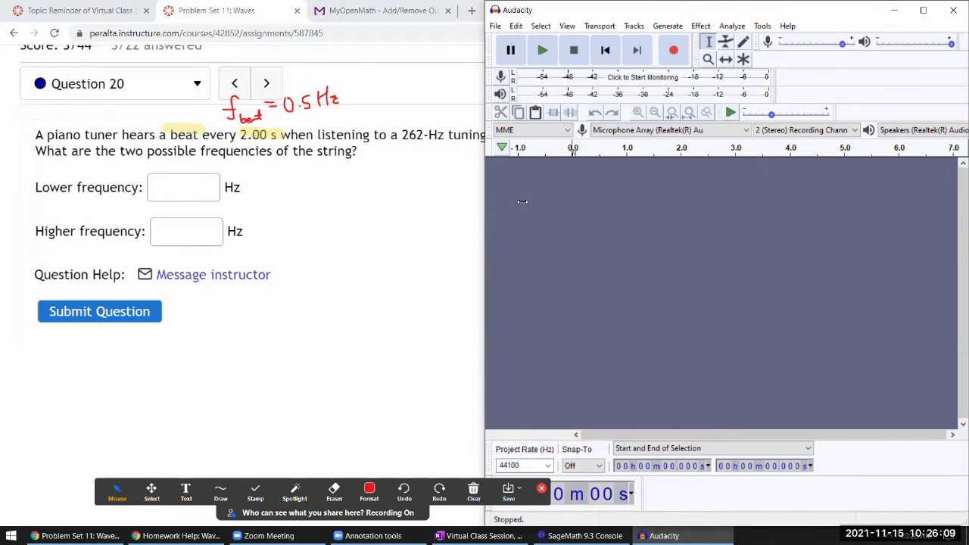
left_click_drag(482, 200, 524, 201)
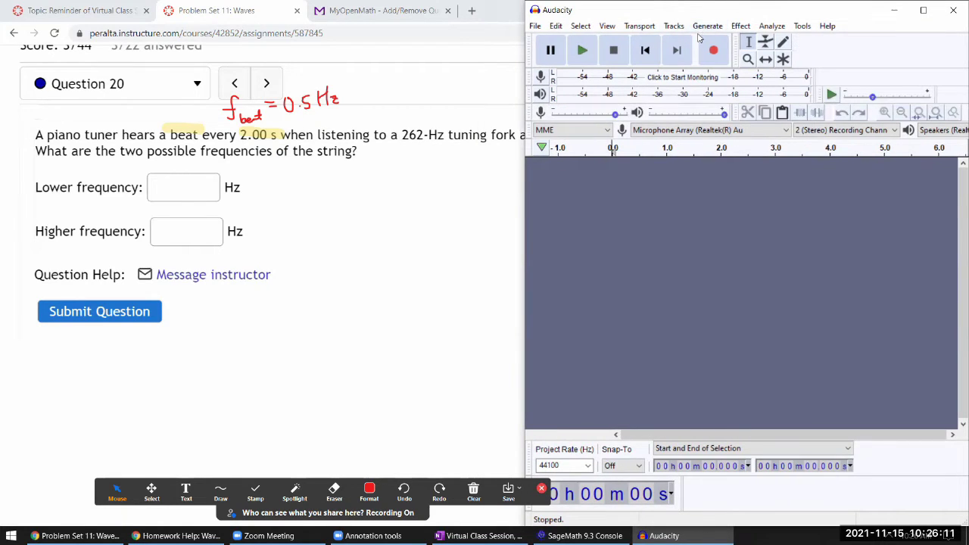
left_click(740, 28)
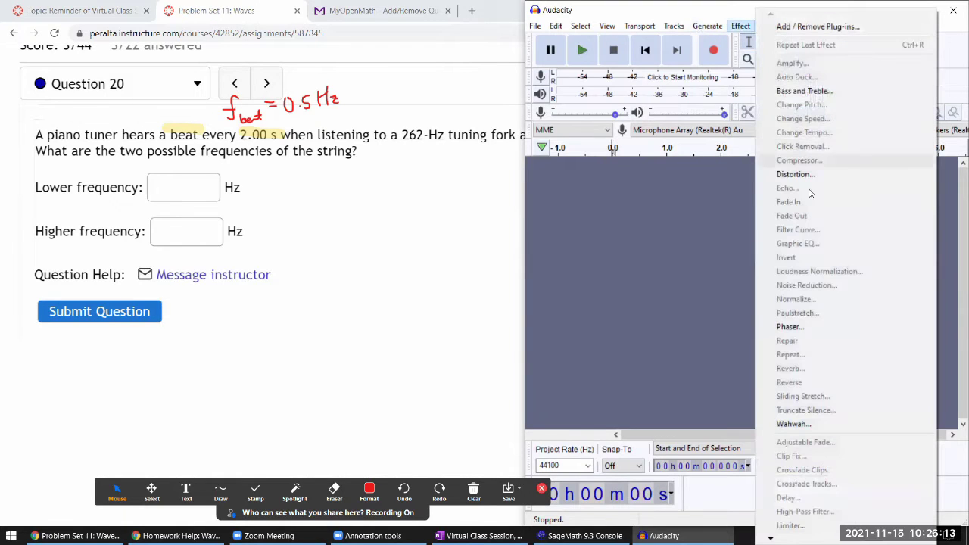
- Generate a 262 Hz sine tone at amplitude 0.2 lasting 00h00m20s
mouse_move(717, 23)
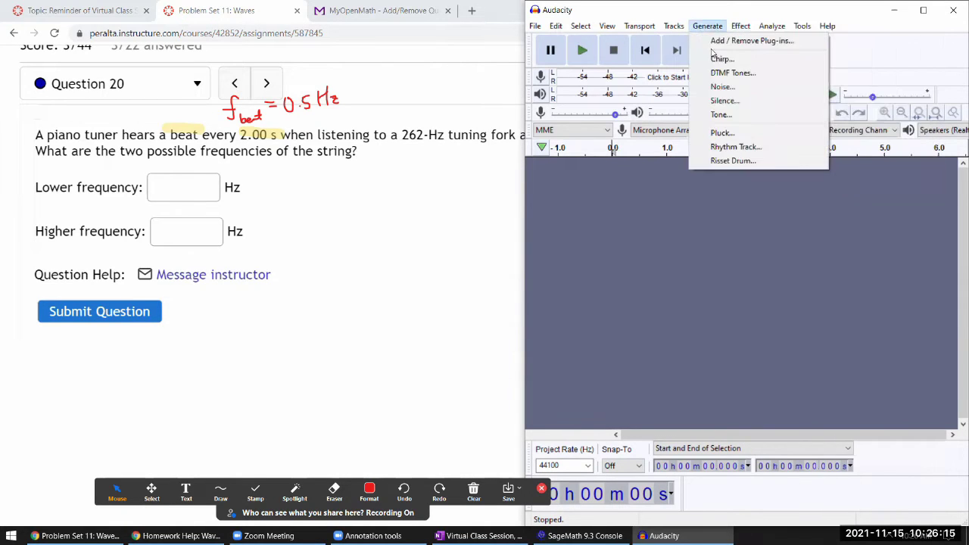
left_click(722, 114)
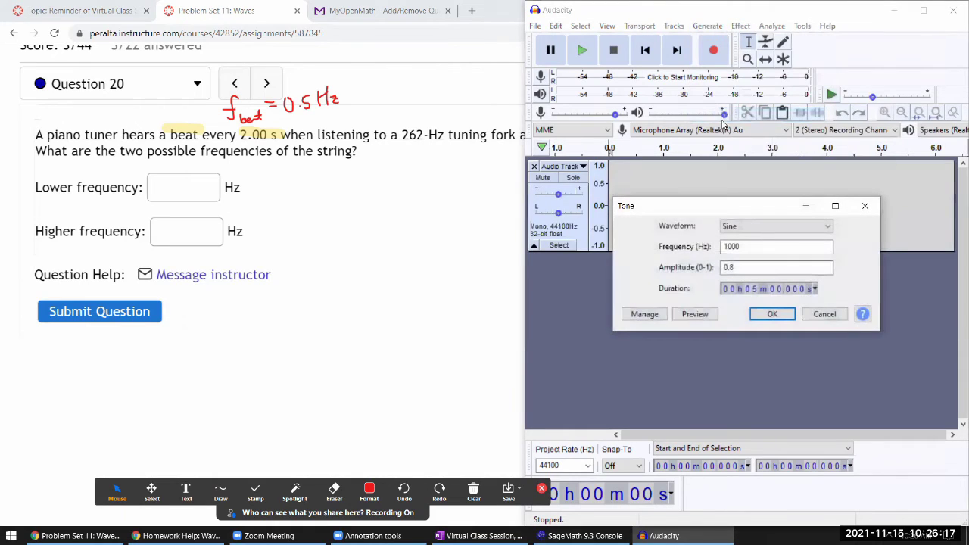
double_click(746, 240)
type("262")
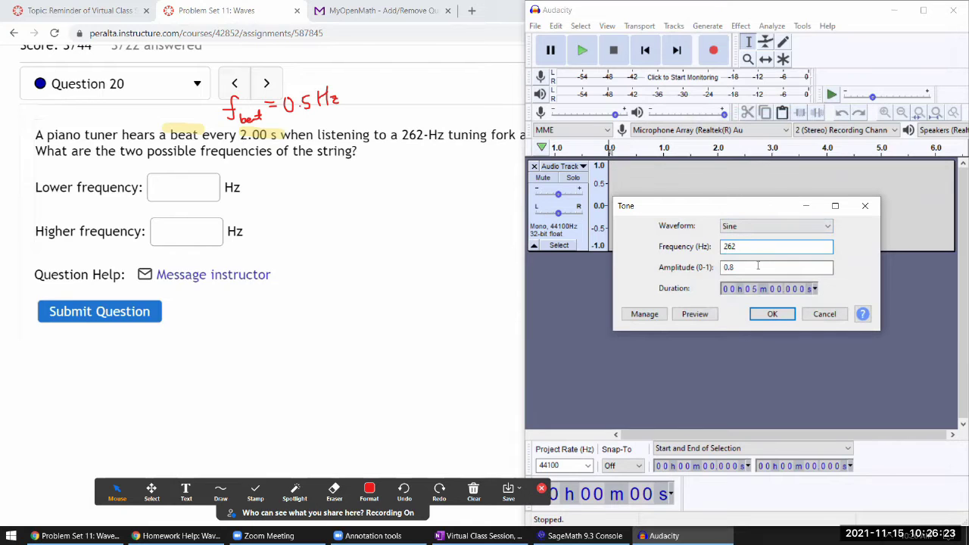
double_click(758, 267)
type("0.2")
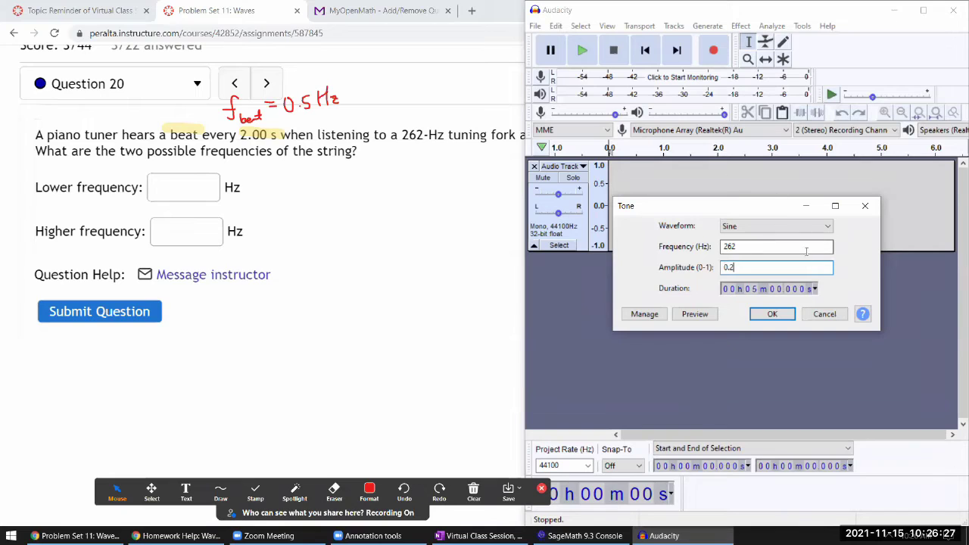
left_click(764, 293)
type("020")
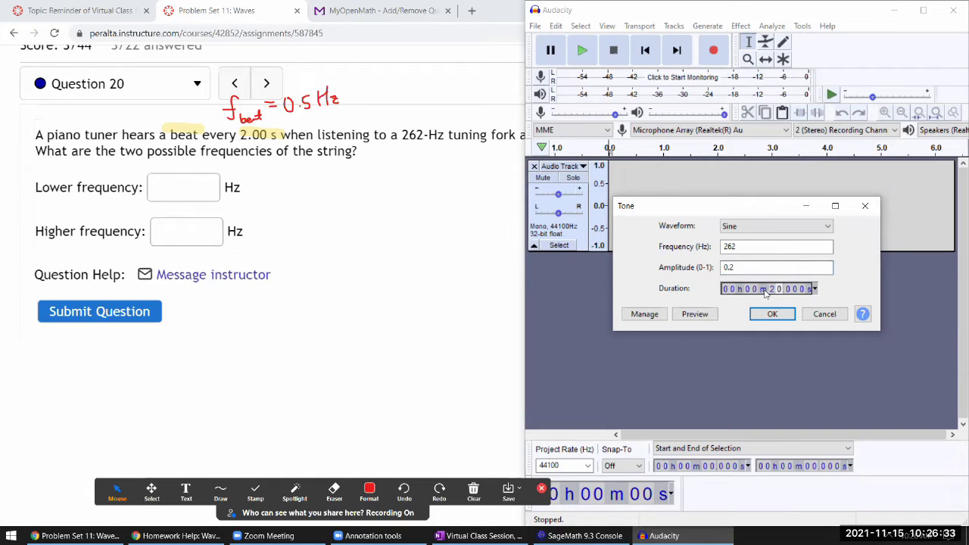
left_click(769, 316)
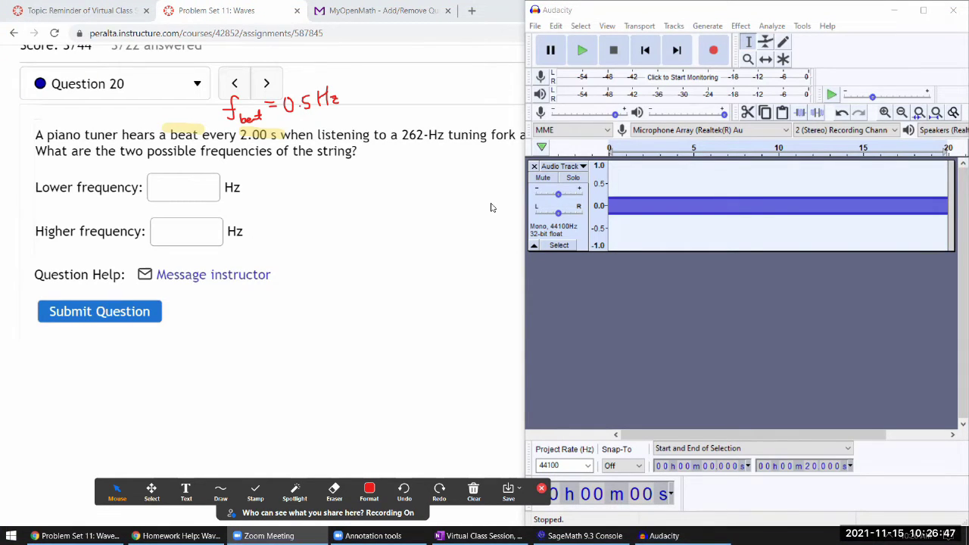
left_click(579, 53)
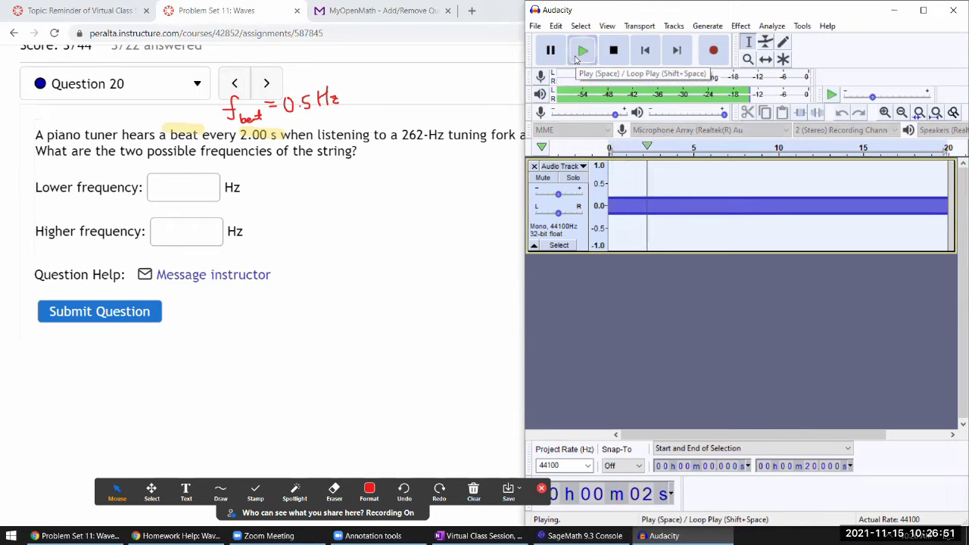
left_click(616, 48)
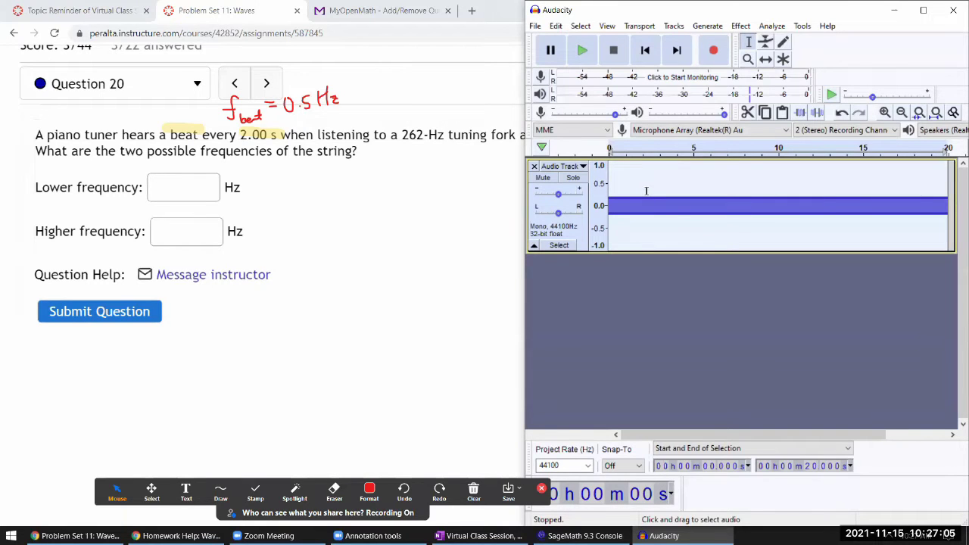
key("ctrl+1")
key("ctrl+1")
key("ctrl+1")
key("ctrl+1")
key("ctrl+1")
key("ctrl+1")
key("ctrl+1")
key("ctrl+1")
key("ctrl+1")
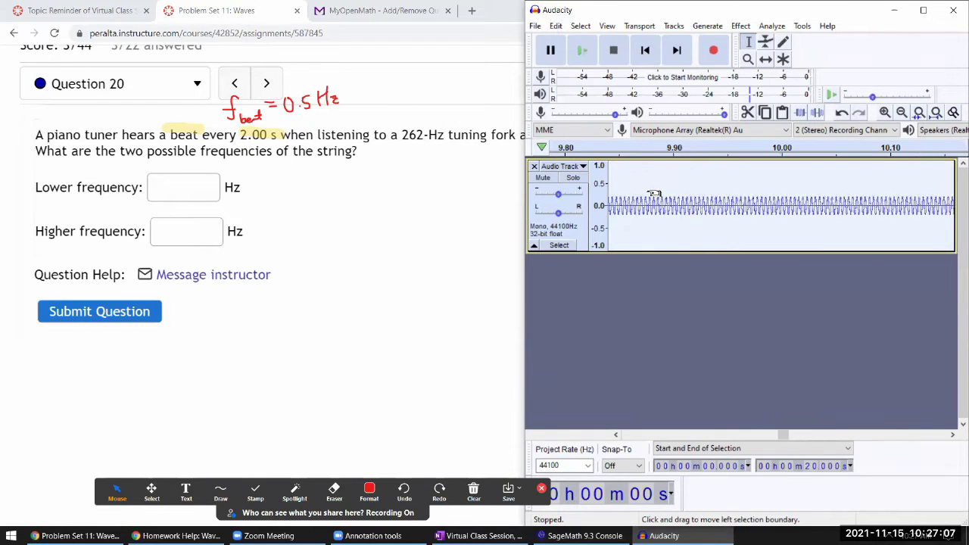
key("ctrl+f")
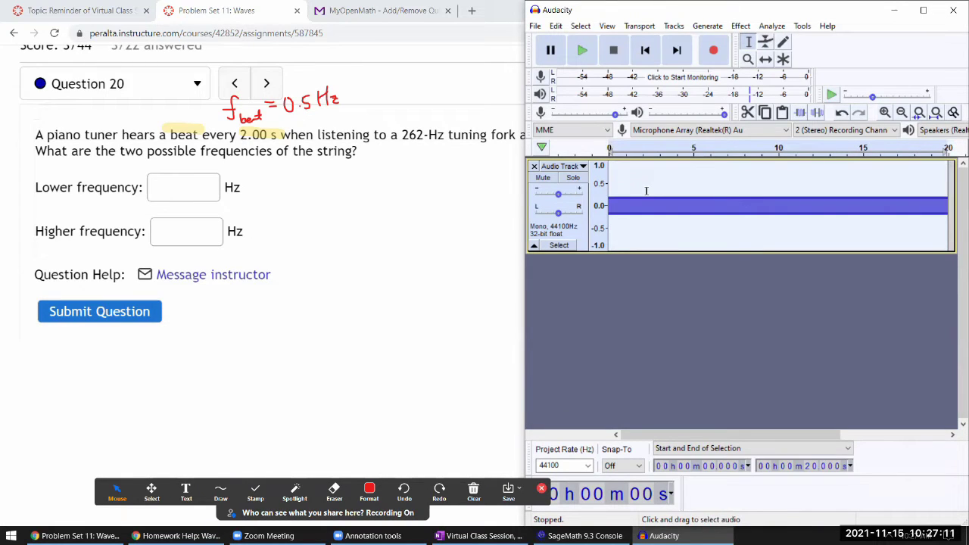
left_click(451, 140)
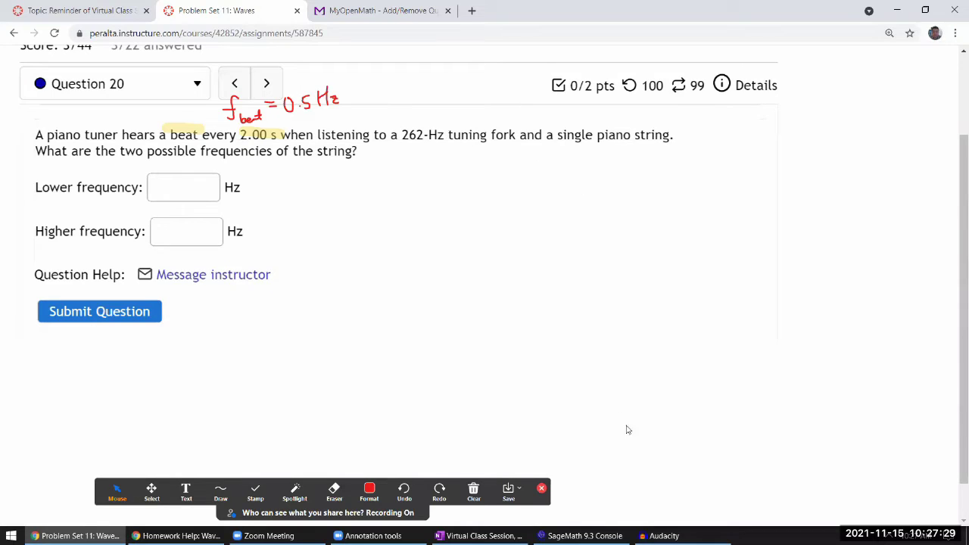
left_click(662, 536)
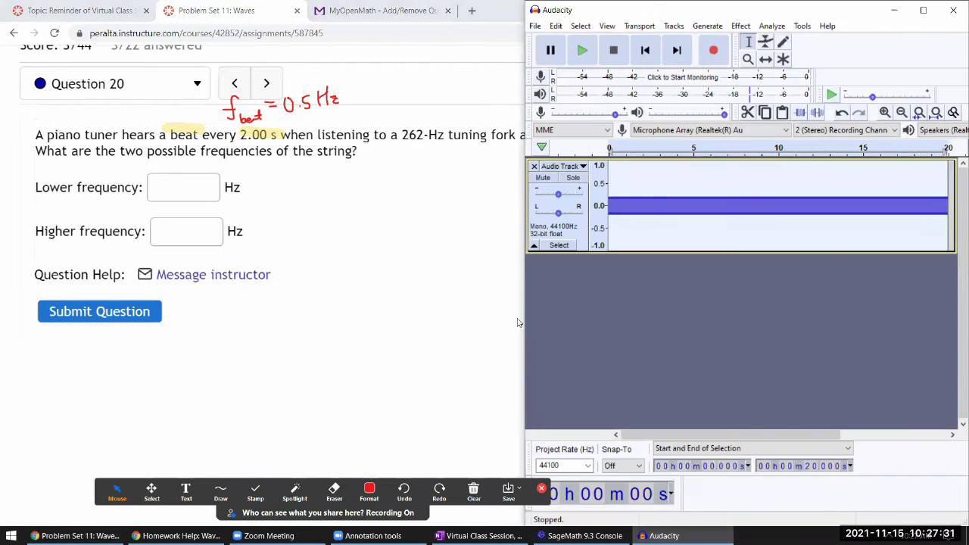
left_click(656, 227)
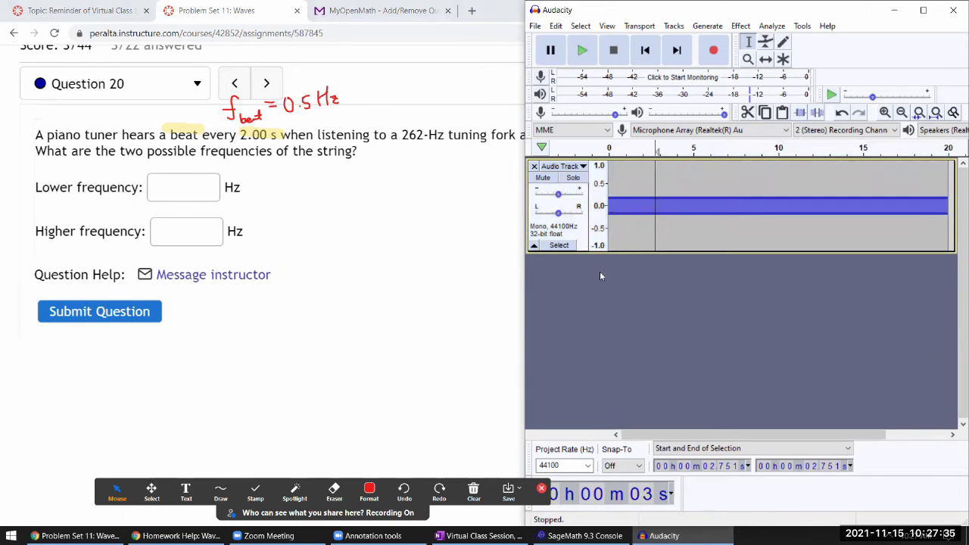
left_click(609, 189)
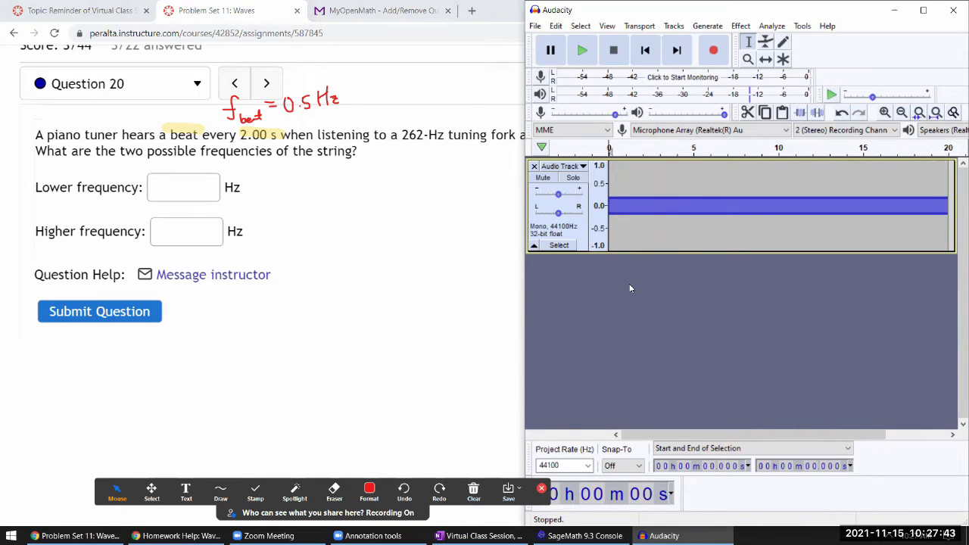
- Regenerate the first track's tone at 261 Hz and clear the selection
left_click(702, 27)
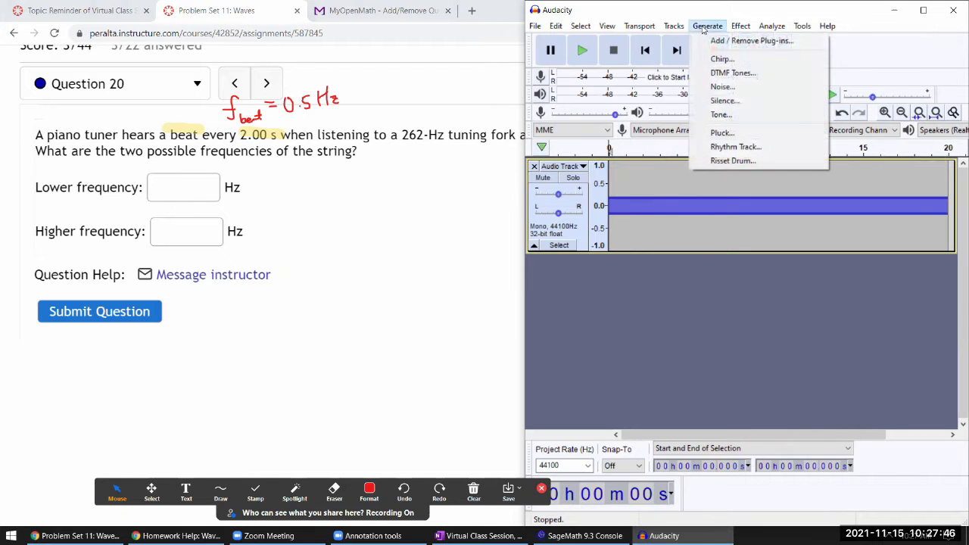
left_click(721, 114)
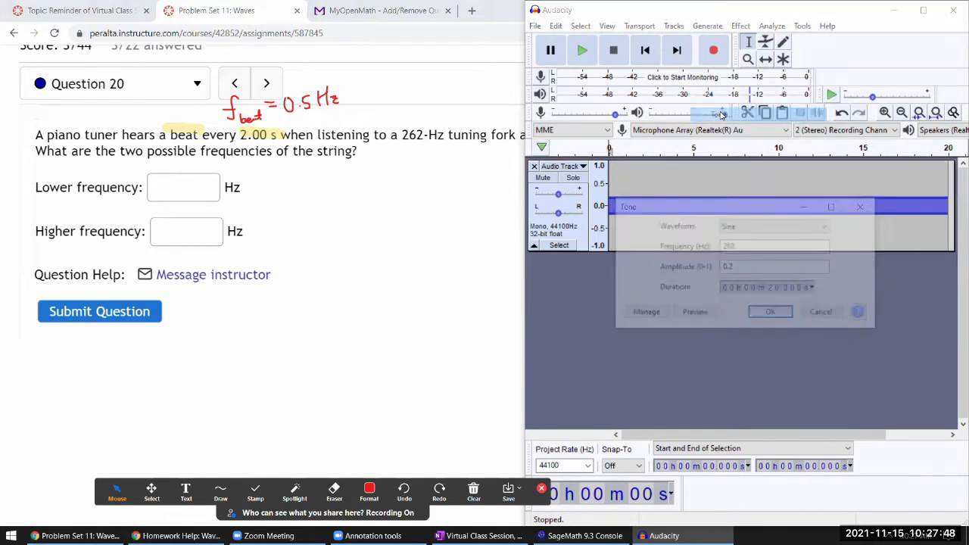
left_click(747, 247)
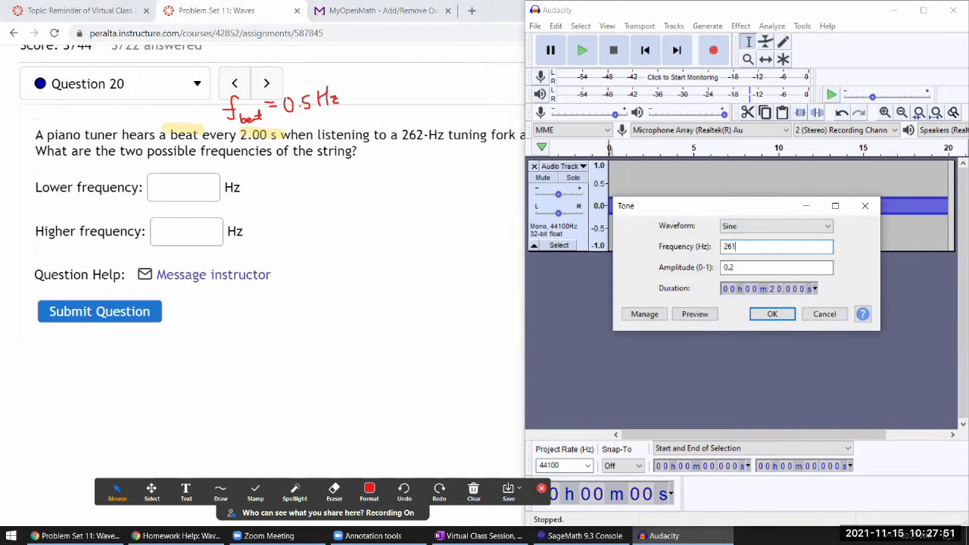
left_click(768, 315)
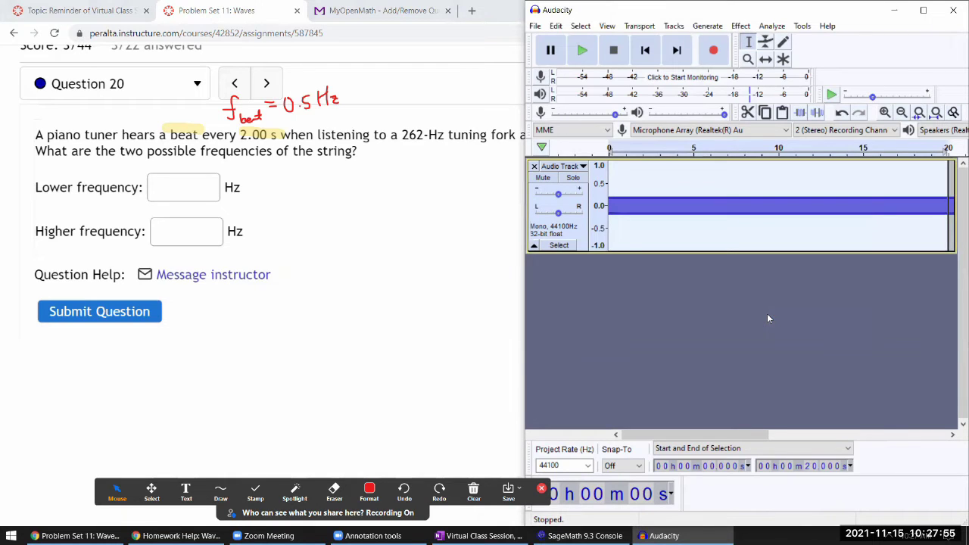
left_click(768, 317)
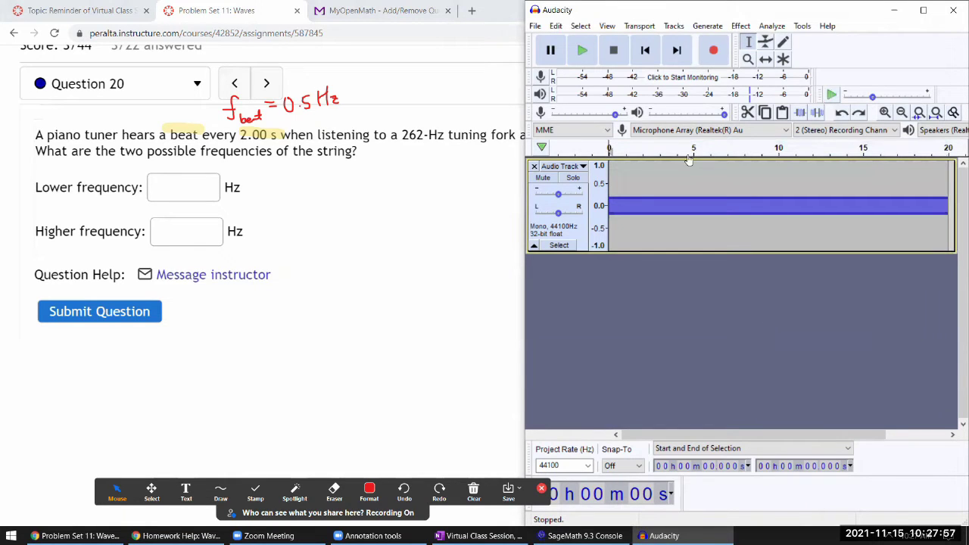
- Add a new mono track and fill it with a 261 Hz, 0.2-amplitude sine tone
left_click(672, 27)
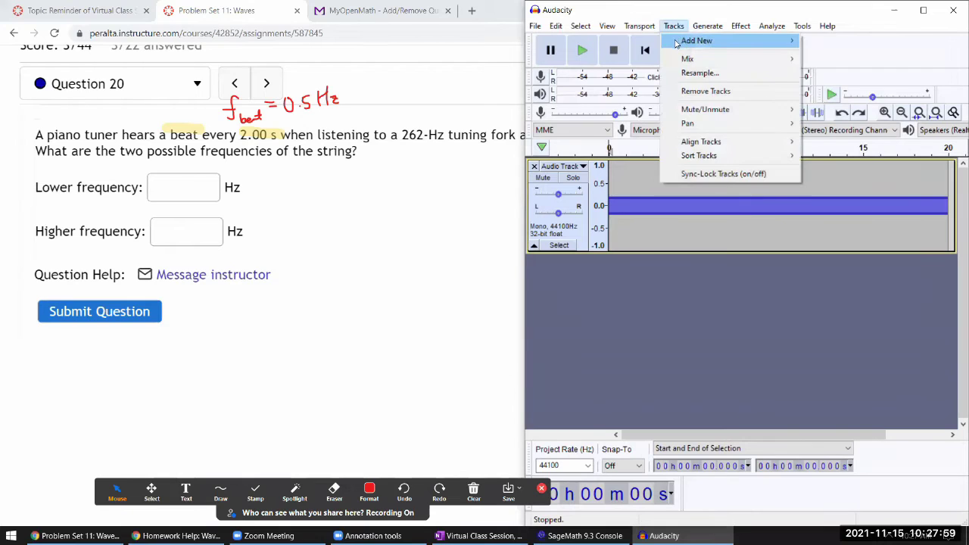
mouse_move(676, 43)
left_click(861, 43)
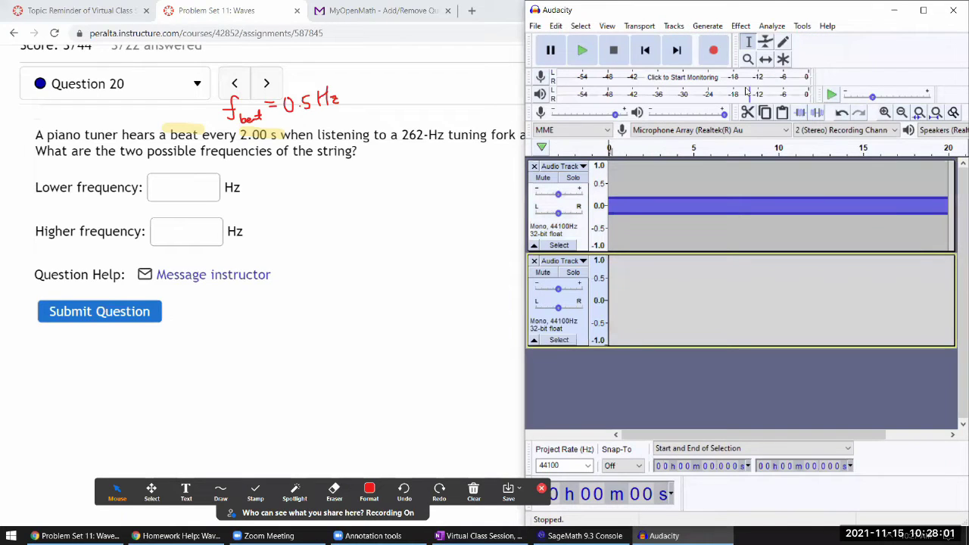
left_click(699, 27)
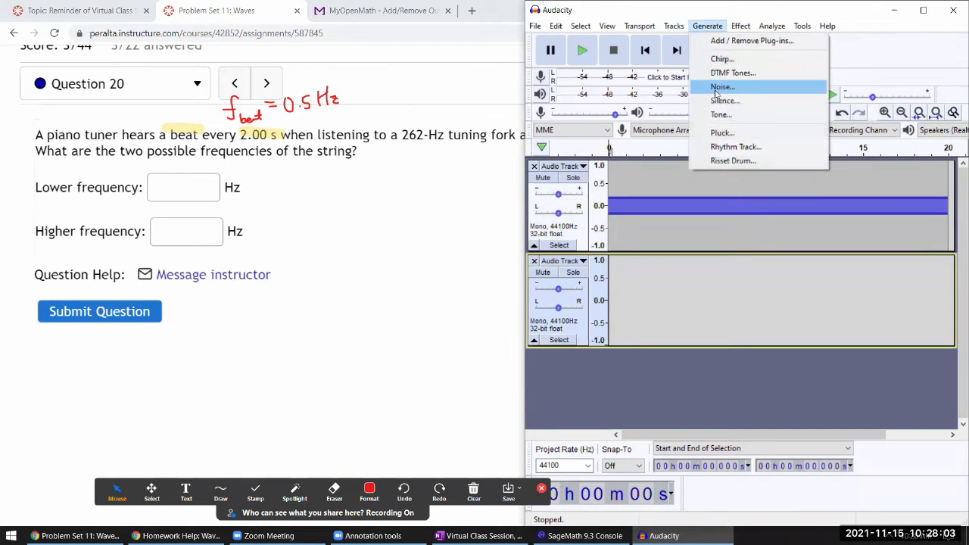
left_click(721, 114)
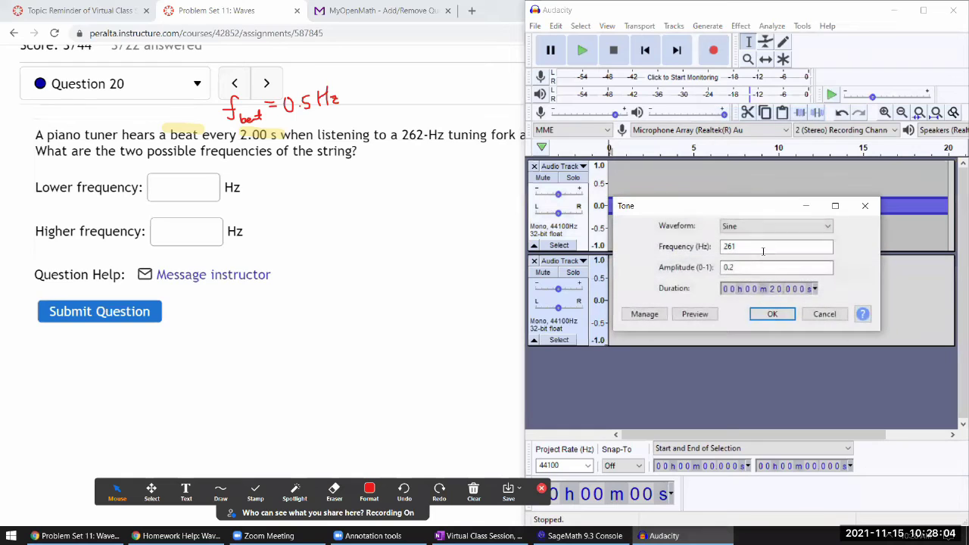
left_click(771, 313)
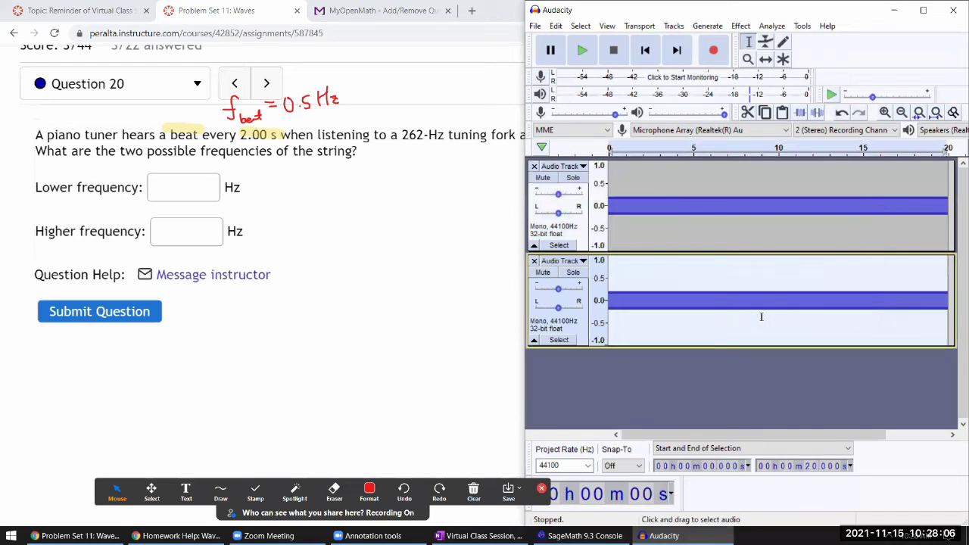
left_click(667, 203)
left_click(622, 219)
key("ctrl+1")
key("ctrl+1")
key("ctrl+1")
key("ctrl+1")
key("ctrl+1")
key("ctrl+1")
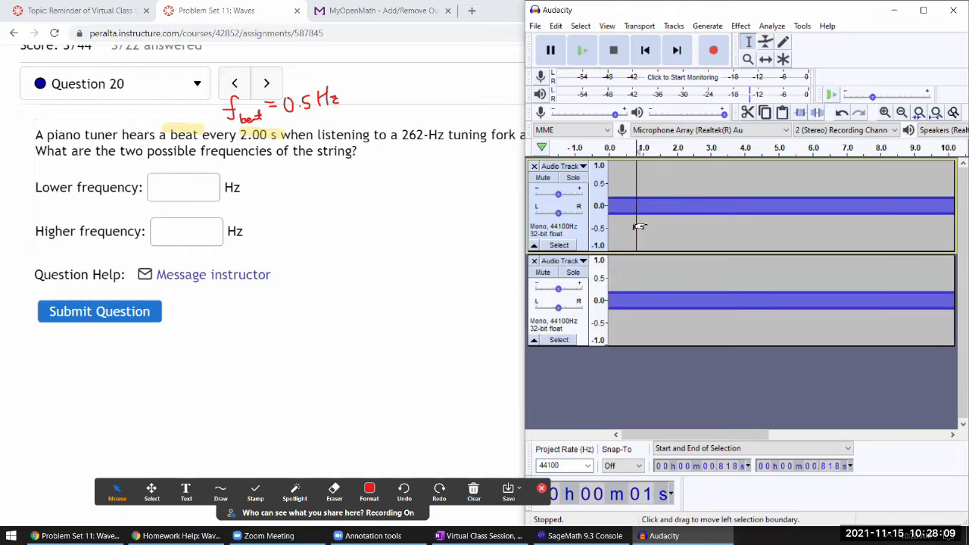
key("ctrl+1")
key("ctrl+1")
key("ctrl+1")
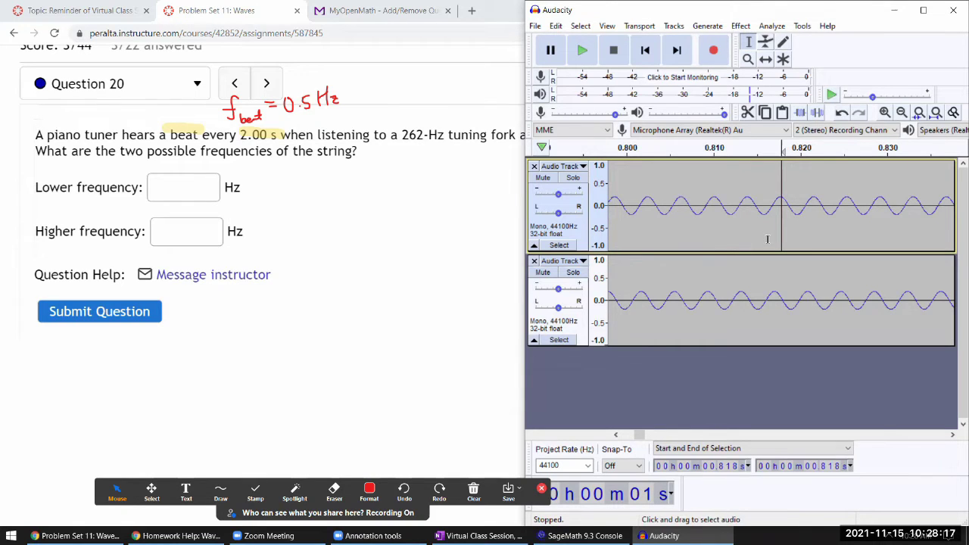
key("ctrl+f")
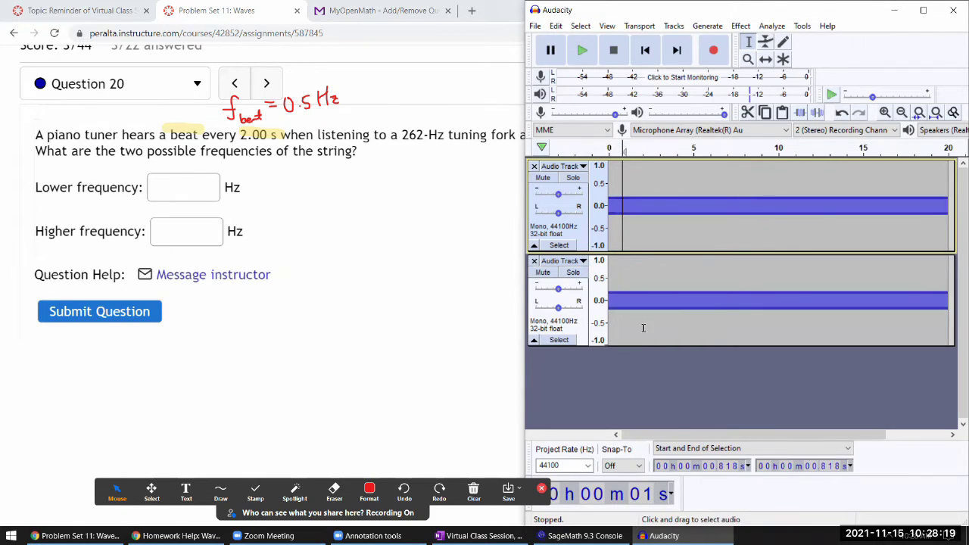
left_click(614, 227)
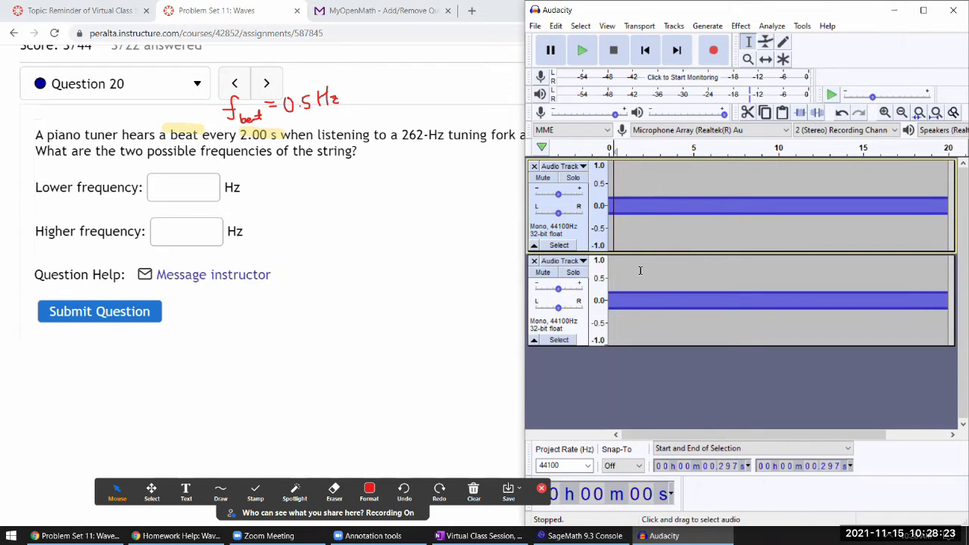
left_click(583, 50)
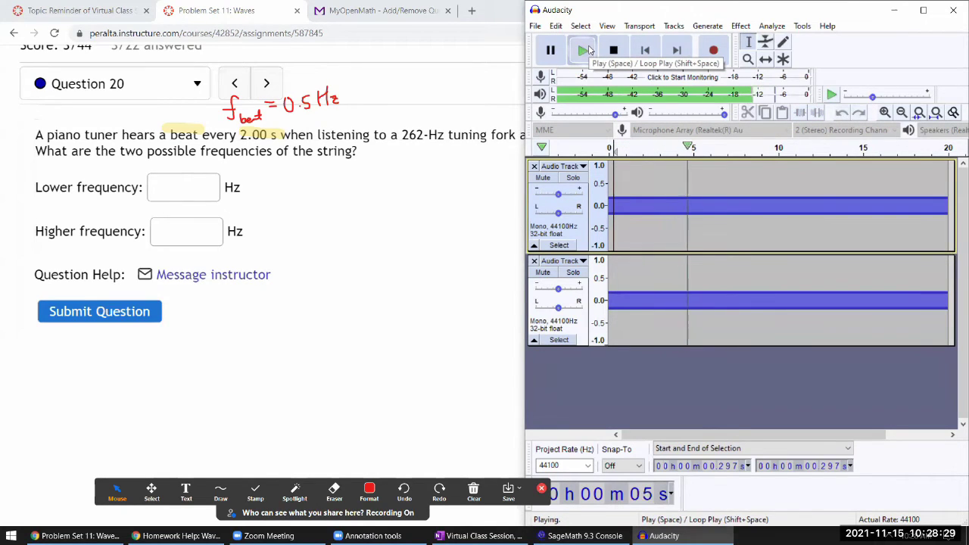
left_click(615, 51)
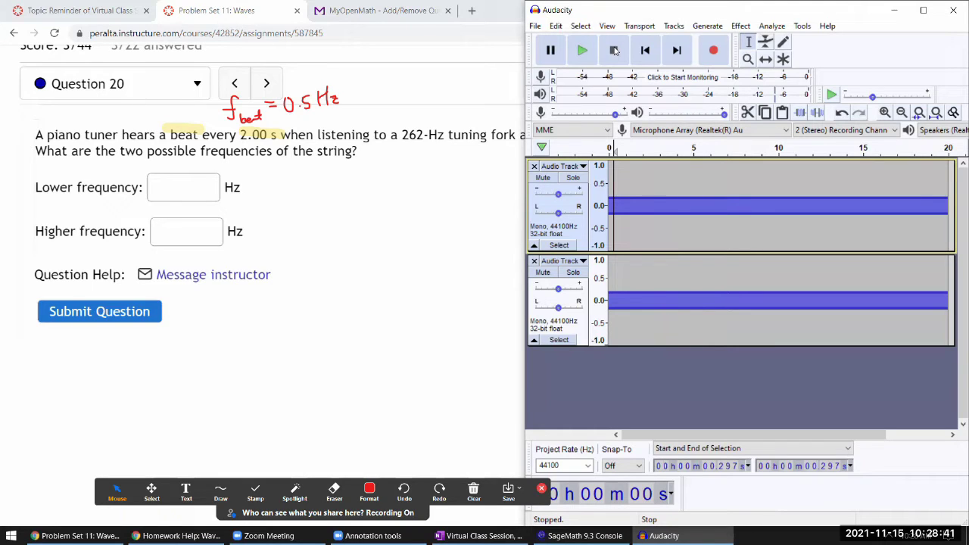
left_click(623, 294)
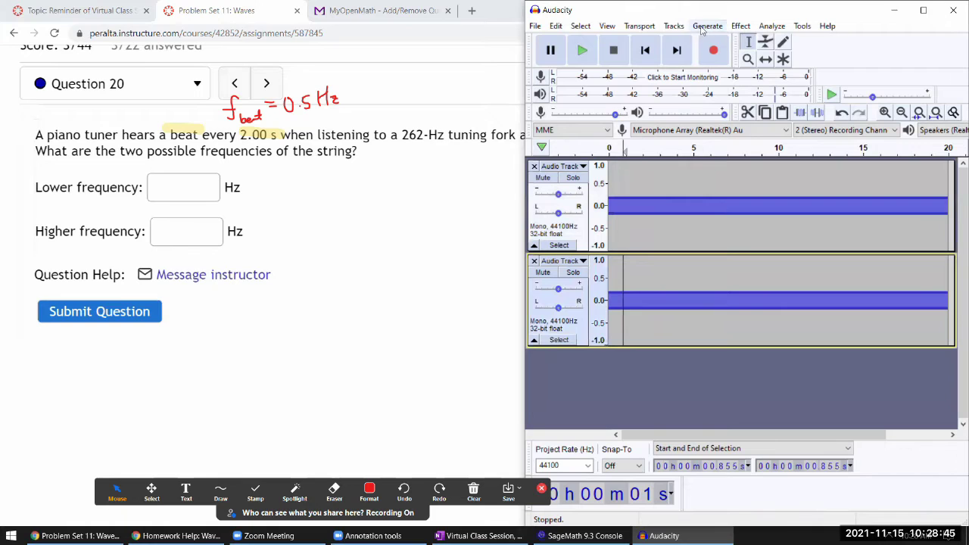
- Replace the second track's audio with a newly generated tone at an edited frequency
double_click(638, 300)
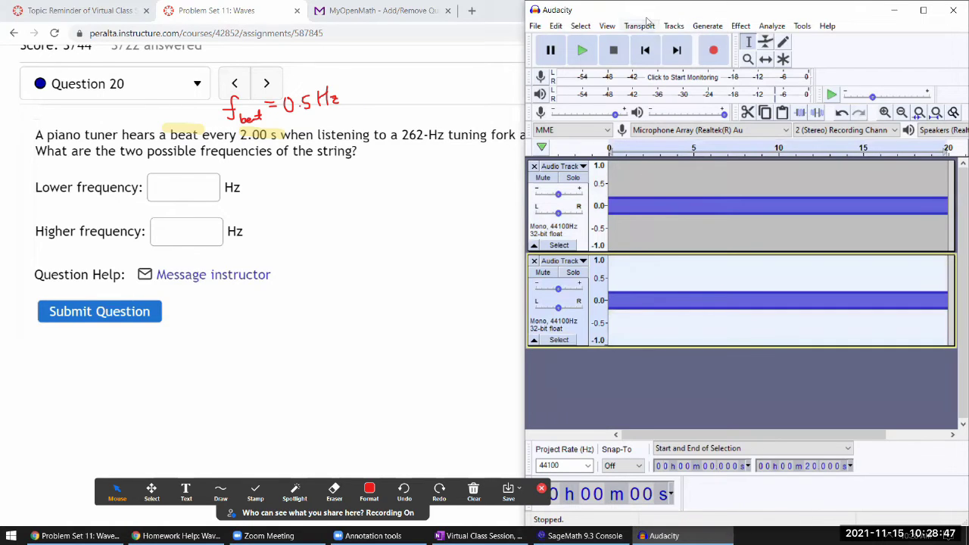
left_click(706, 26)
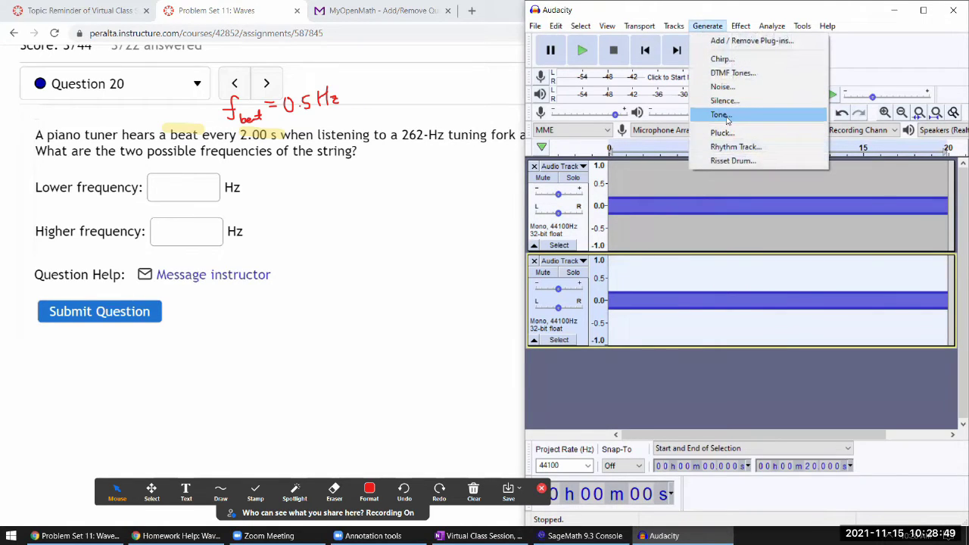
left_click(729, 115)
left_click(718, 246)
key("BackSpace")
type("1")
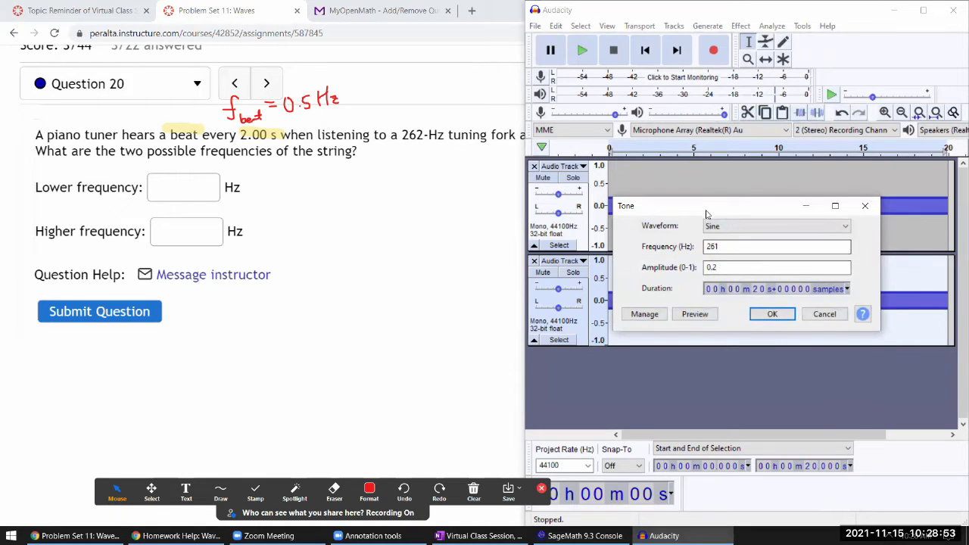
left_click_drag(706, 214, 712, 272)
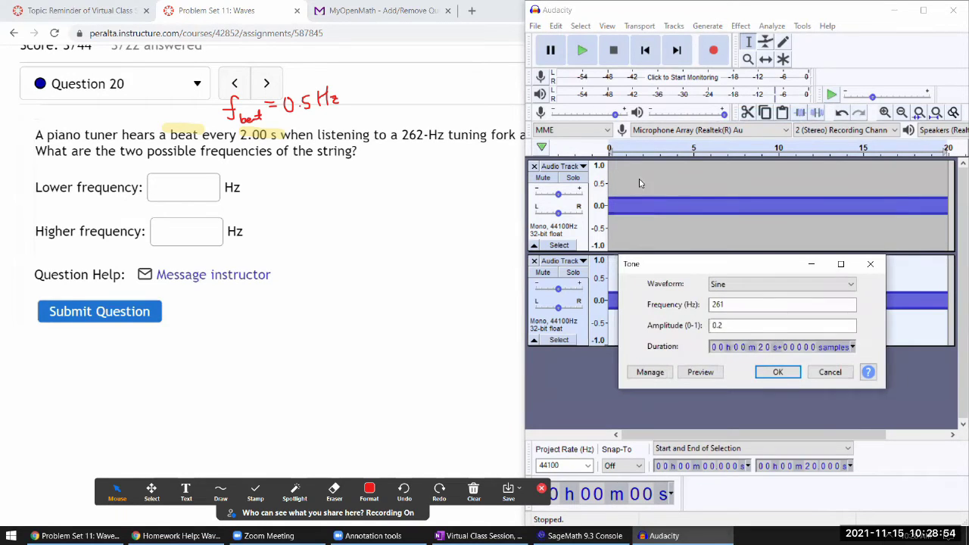
left_click(772, 309)
key("BackSpace")
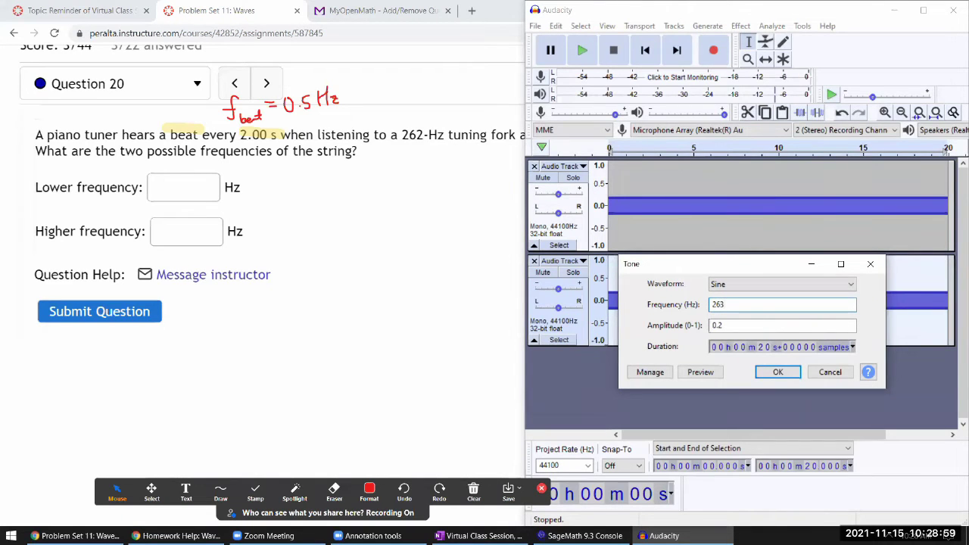
left_click(768, 373)
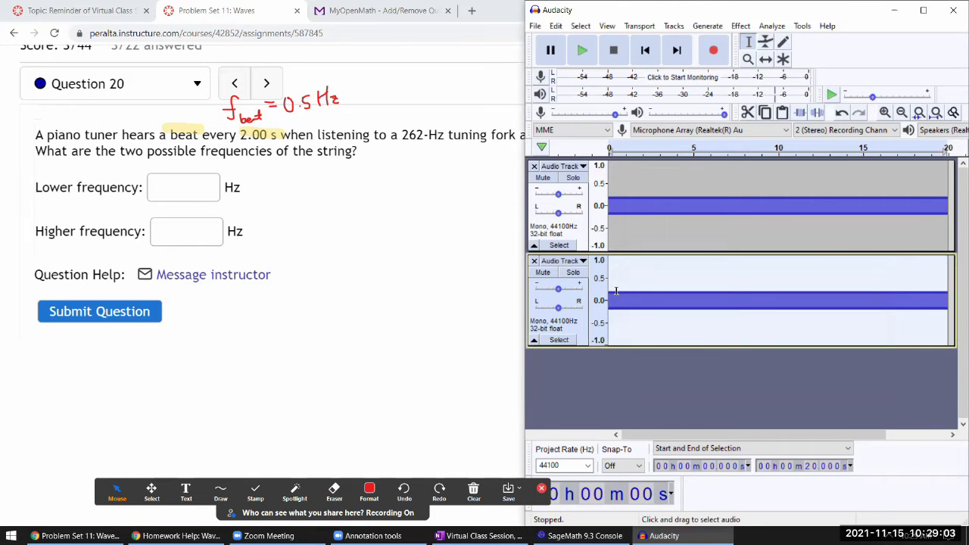
- Play both tones together from about 0.3 s, then stop
left_click(615, 216)
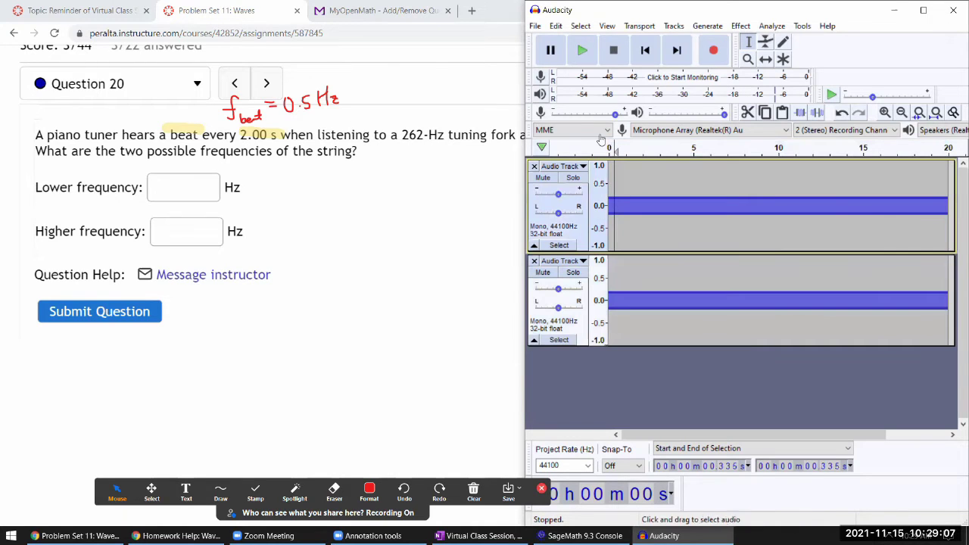
left_click(581, 50)
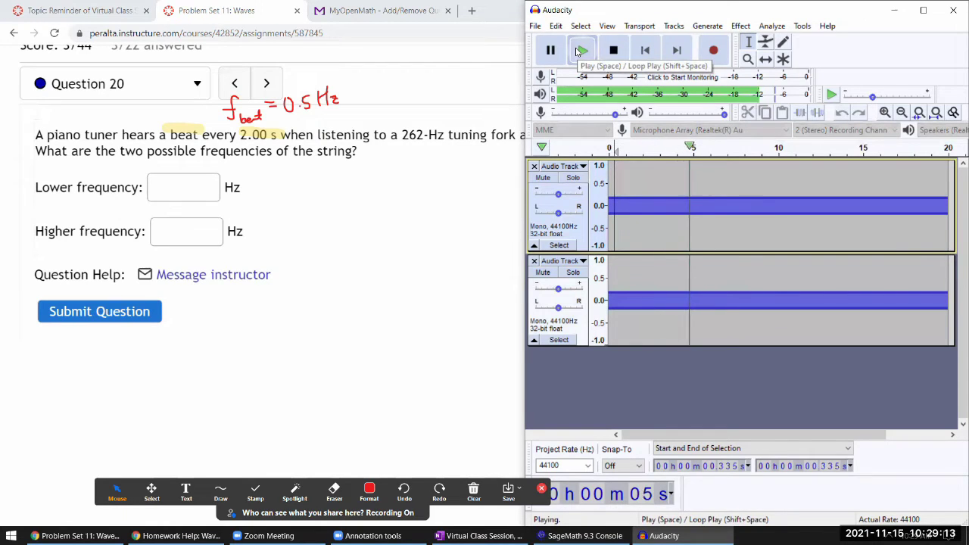
left_click(605, 50)
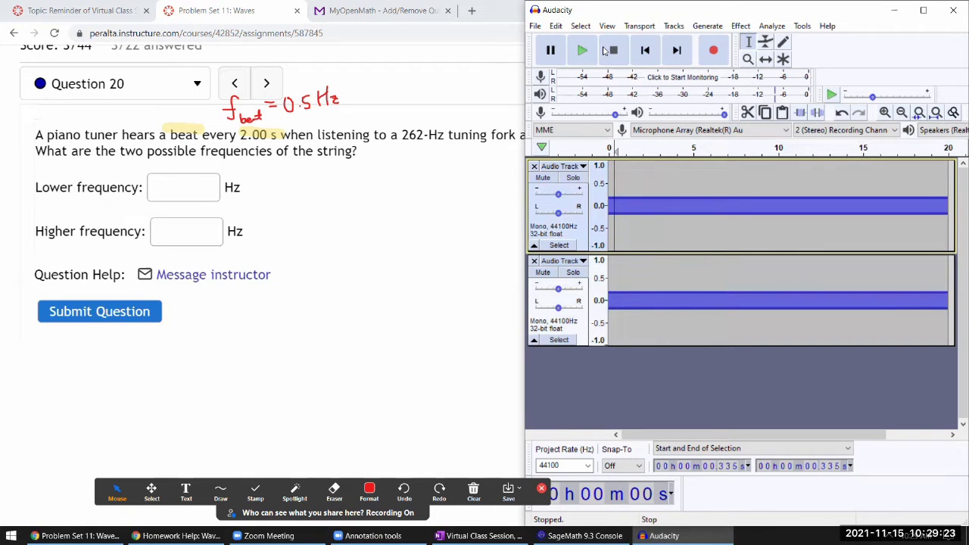
double_click(738, 290)
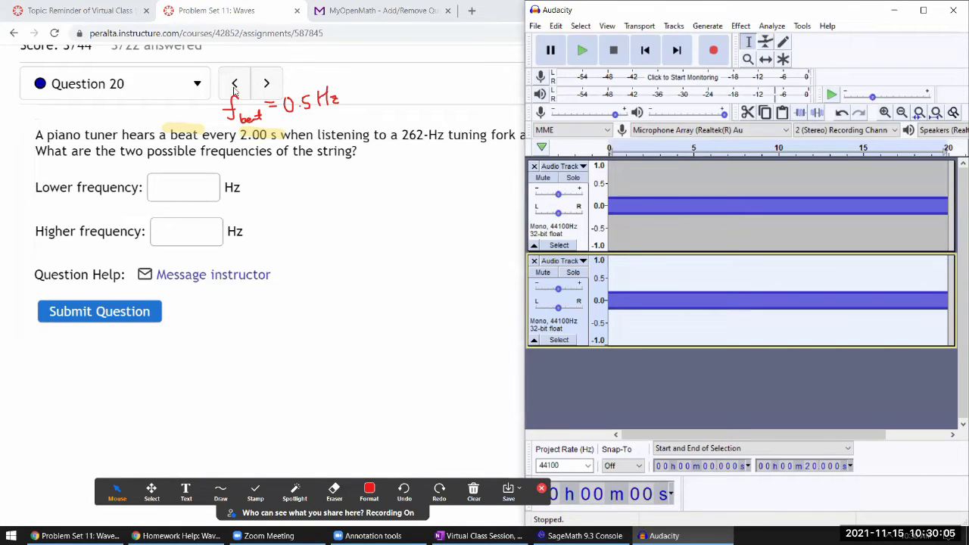
- Regenerate the second track as a 264 Hz sine tone
left_click(707, 26)
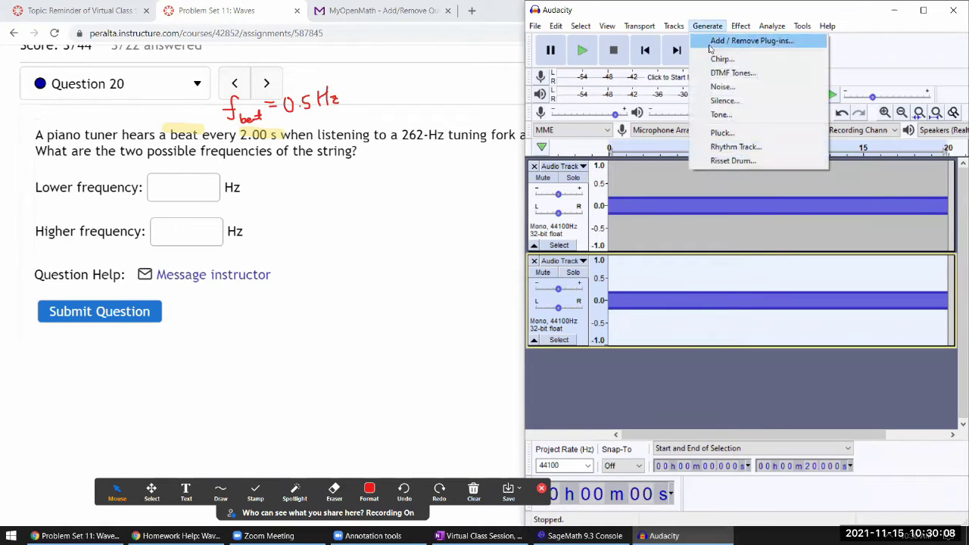
left_click(721, 115)
double_click(726, 247)
type("26")
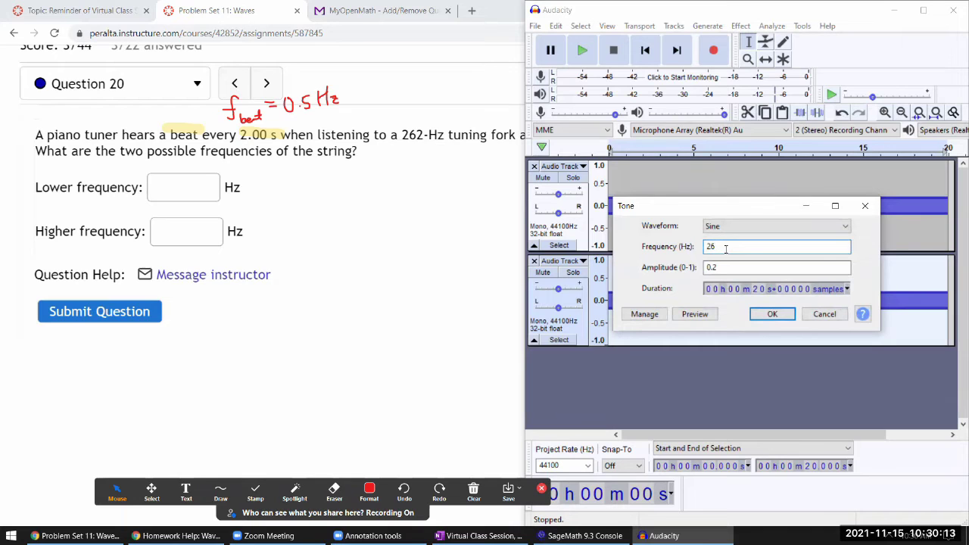
type("34")
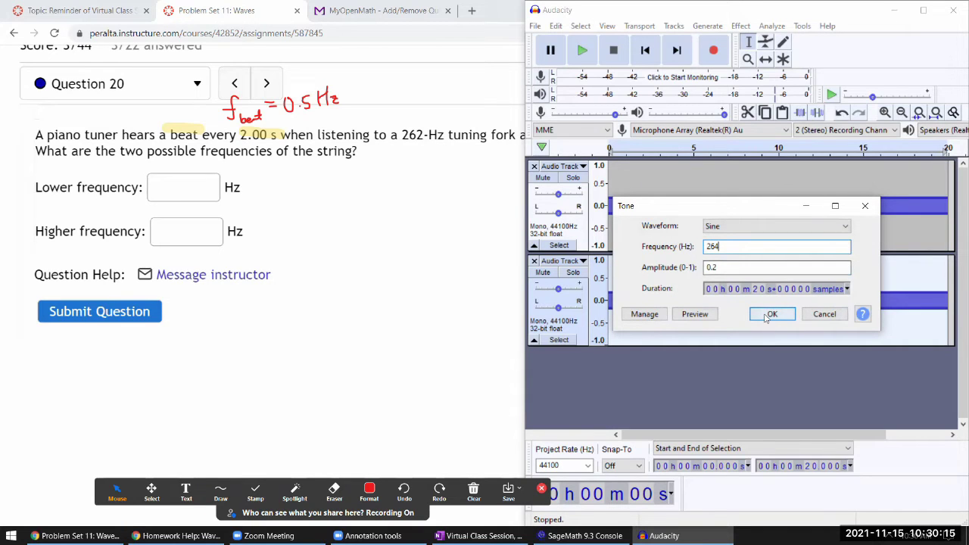
left_click(770, 315)
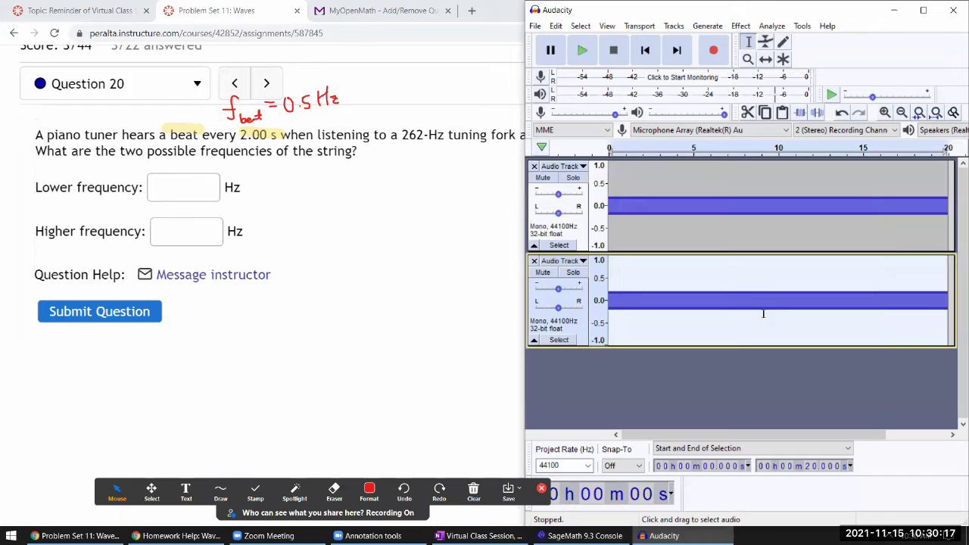
- Play both tracks together from about 1 s, then stop
left_click(626, 204)
left_click(582, 50)
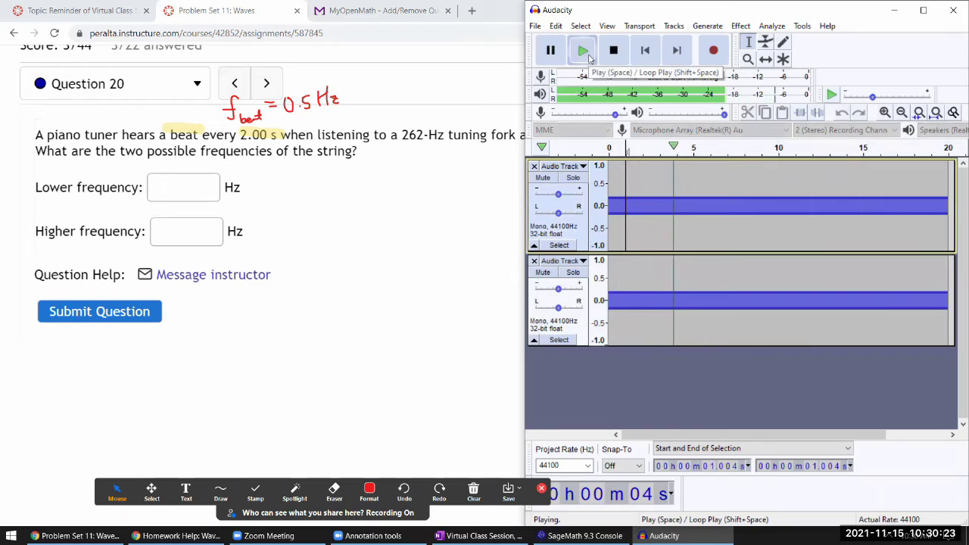
left_click(606, 54)
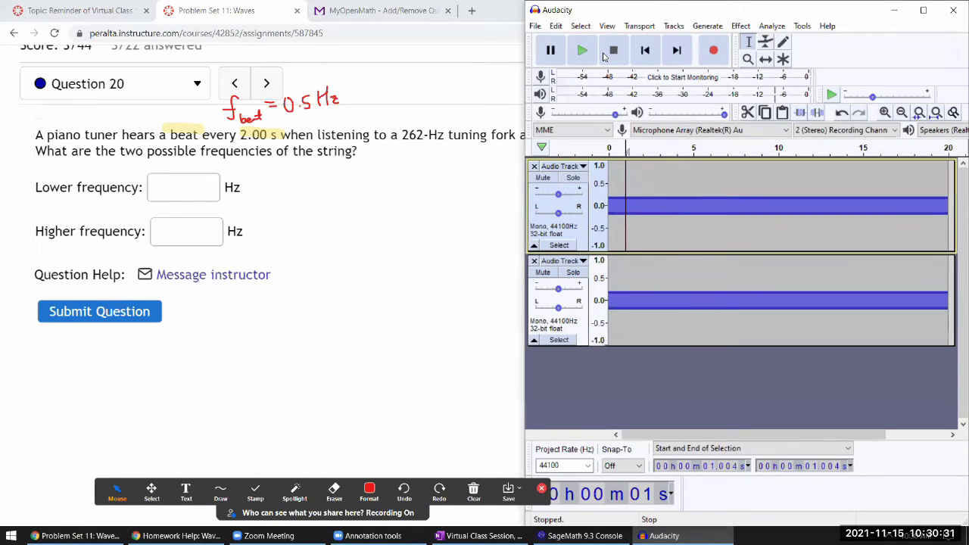
- Regenerate the second track at 260 Hz and listen to both tracks together
double_click(674, 268)
left_click(712, 26)
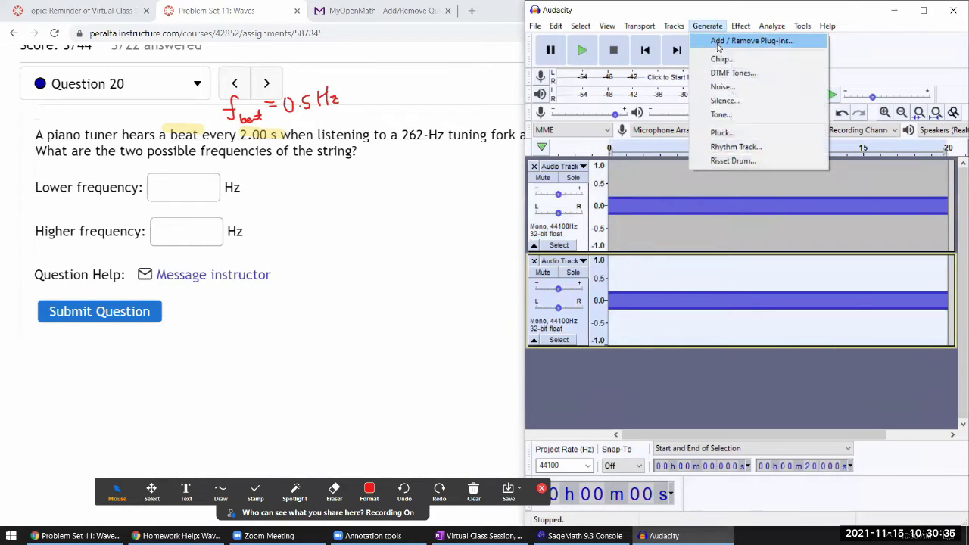
left_click(721, 114)
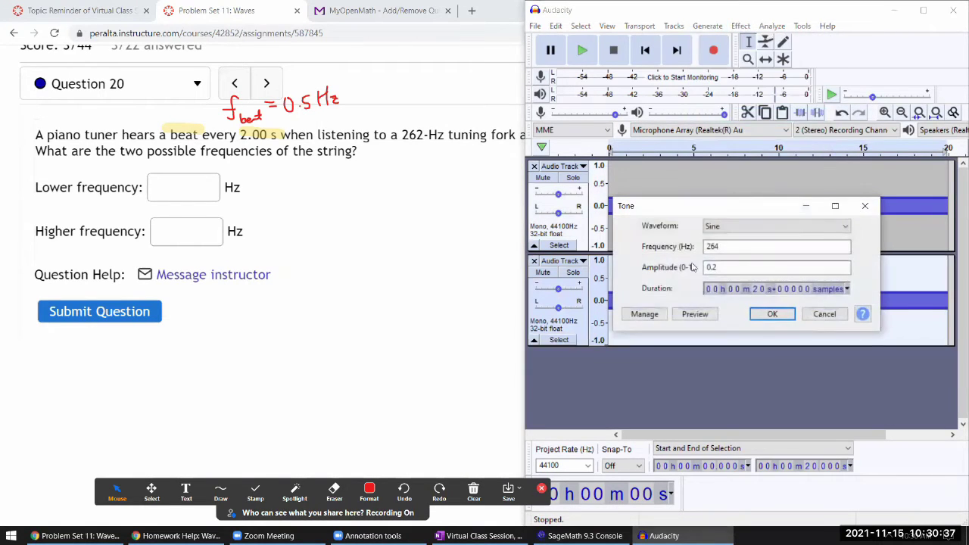
left_click(725, 247)
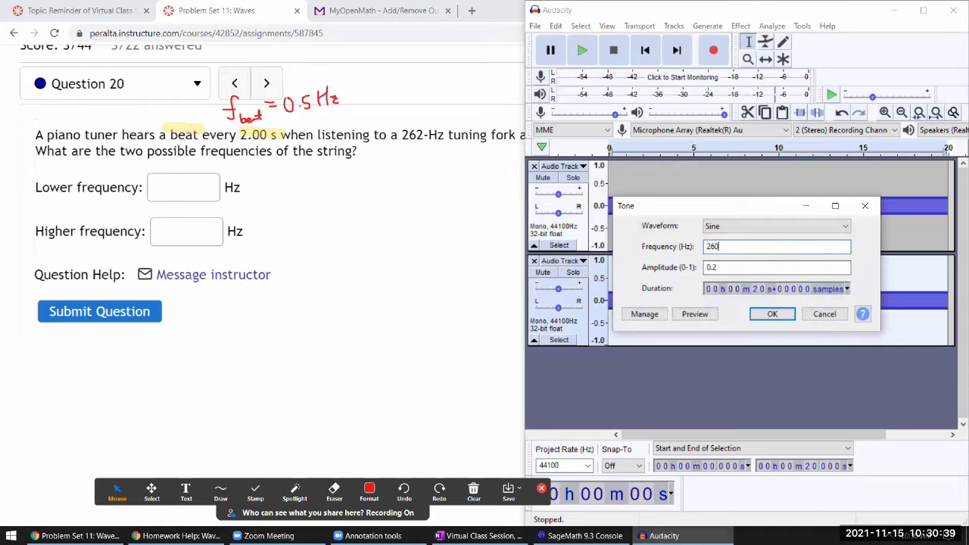
left_click(764, 318)
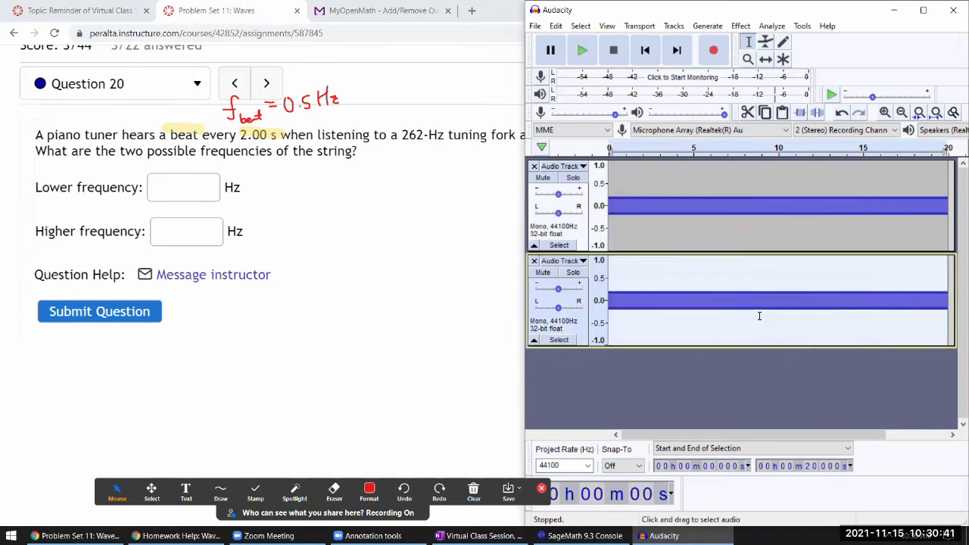
left_click(619, 195)
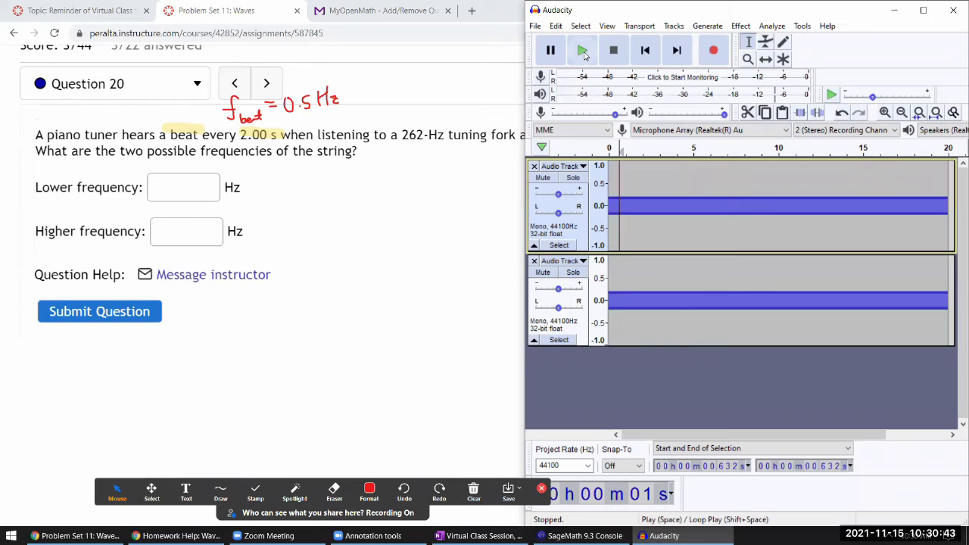
left_click(582, 51)
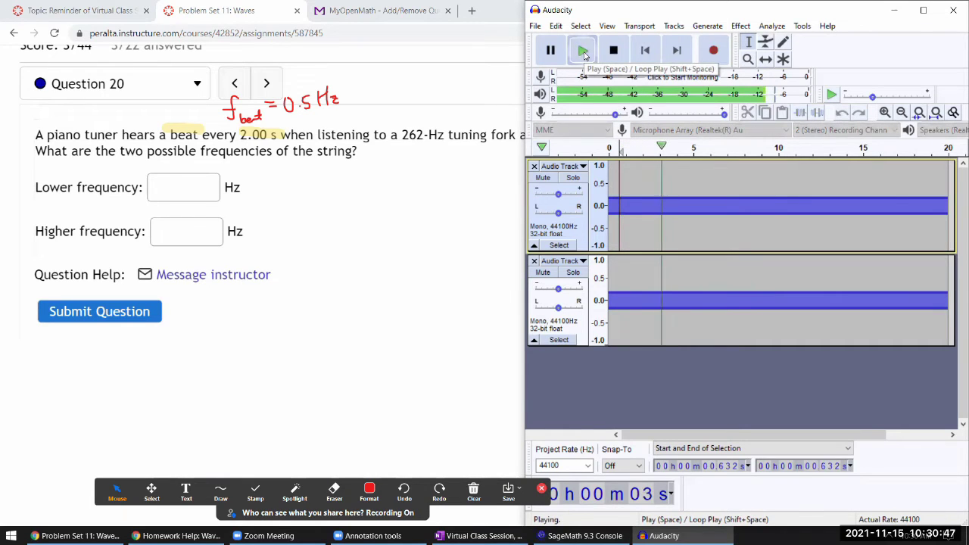
left_click(613, 50)
- Select the second track again and regenerate it as a 261 Hz tone
double_click(638, 288)
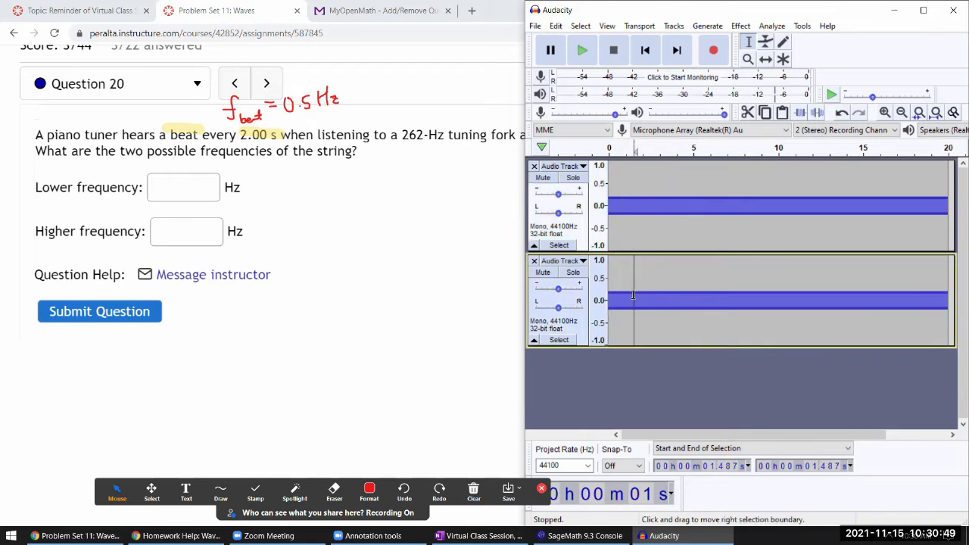
left_click(708, 26)
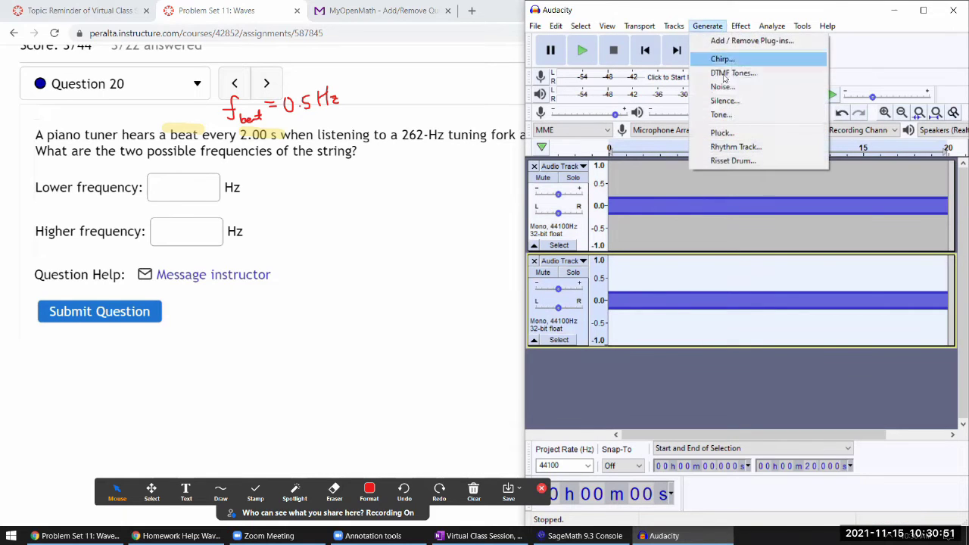
left_click(714, 113)
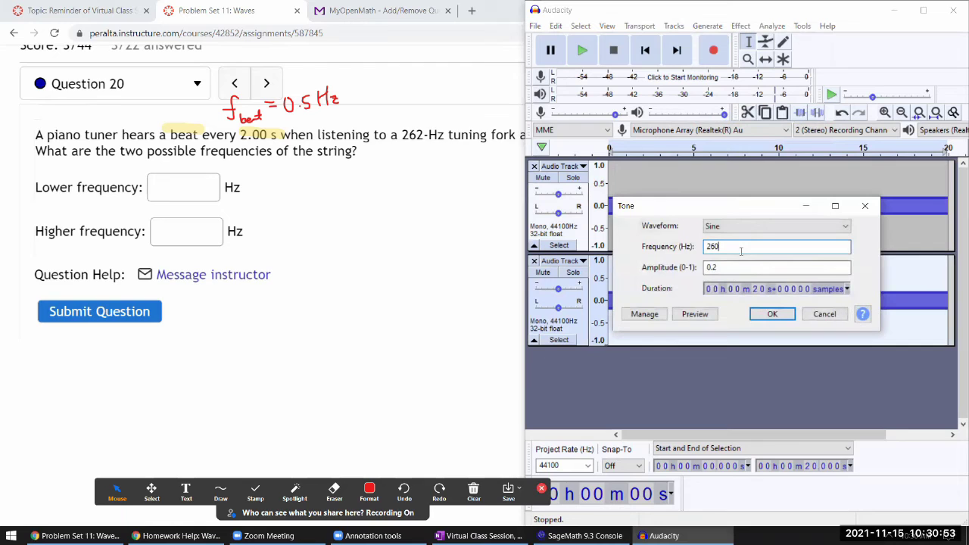
key("BackSpace")
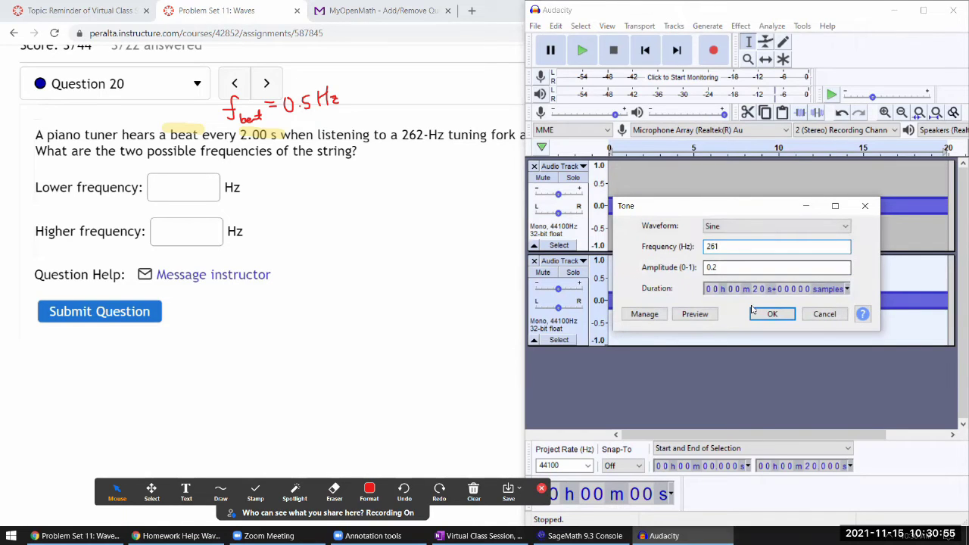
left_click(762, 313)
- Play the two mixed tones twice from the first track to hear the beats
left_click(626, 211)
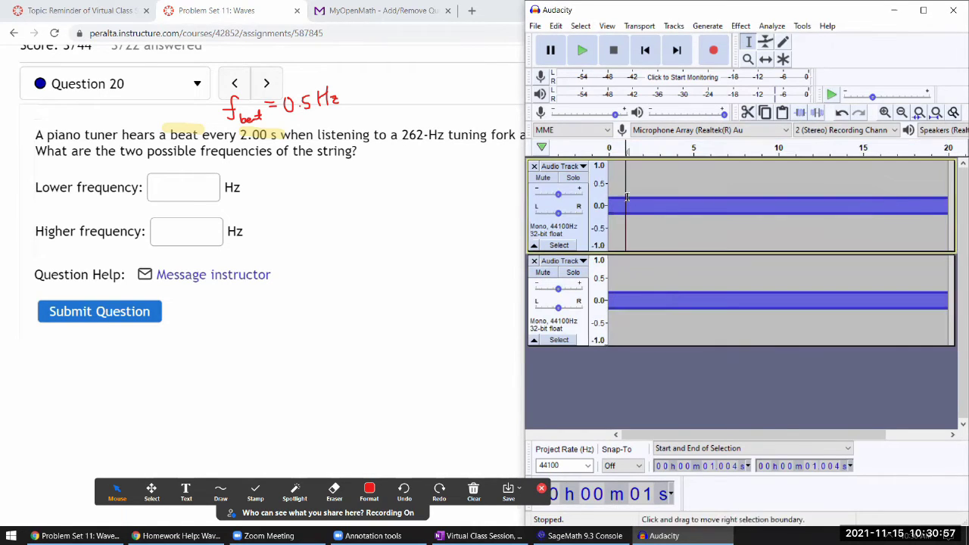
left_click(583, 48)
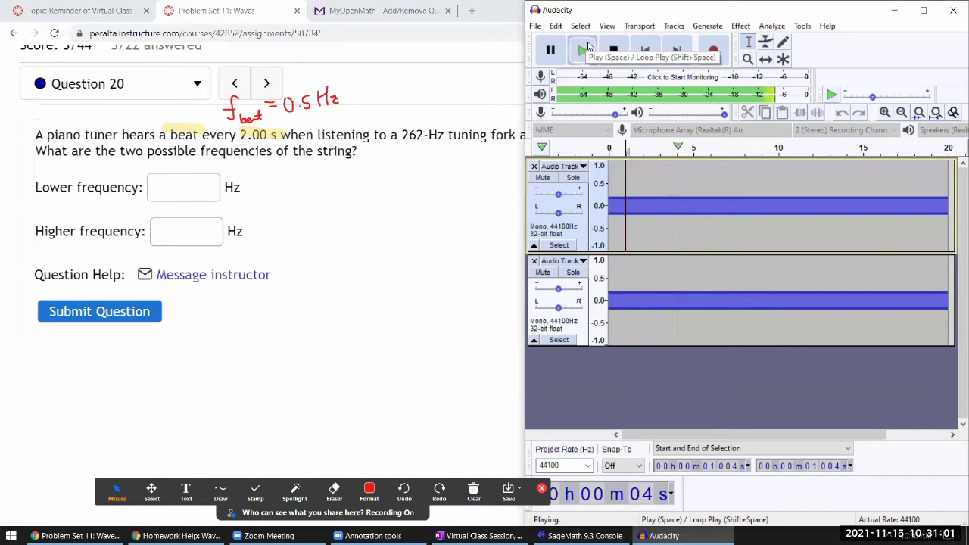
left_click(612, 49)
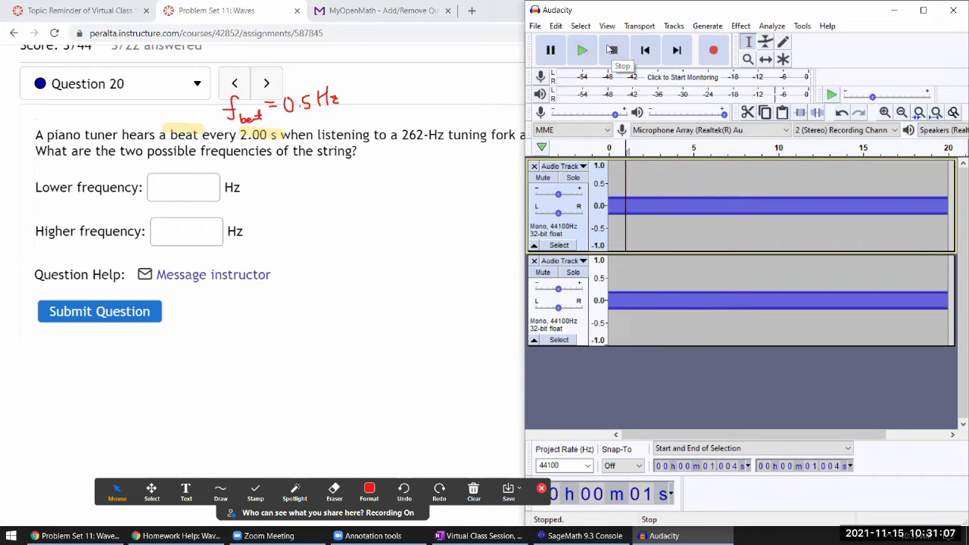
left_click(583, 51)
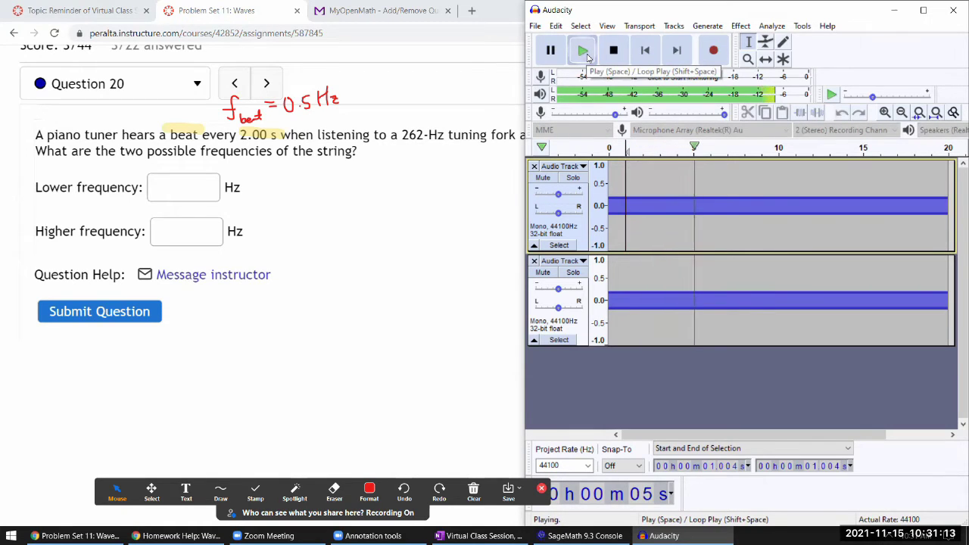
left_click(614, 50)
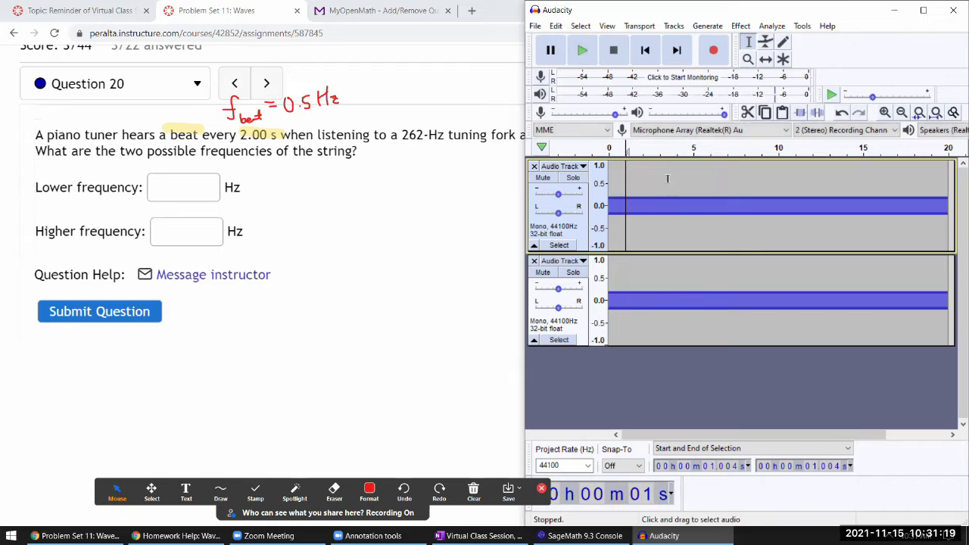
- Handwrite f_beat = |f2 − f1| beside the Lower frequency field with the freehand pen
left_click(368, 490)
left_click(457, 435)
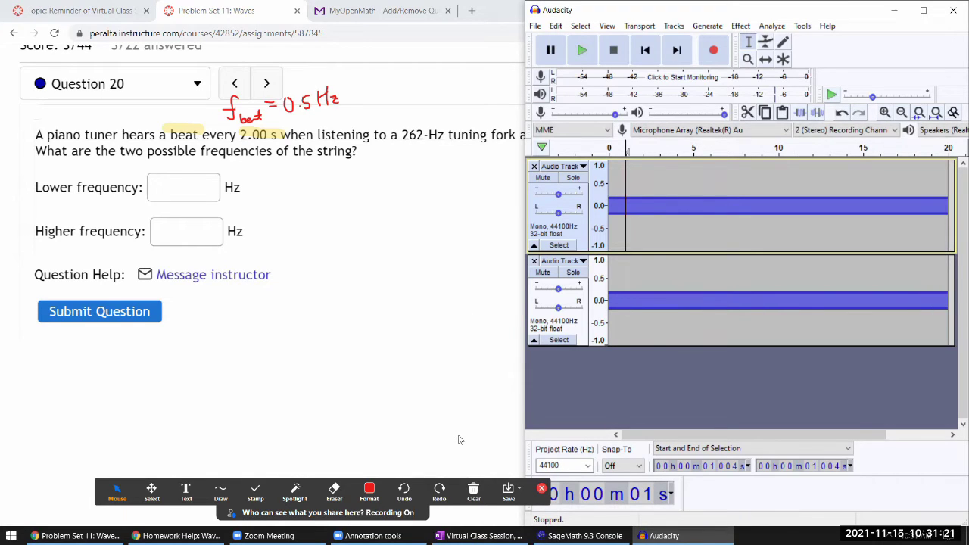
left_click(220, 490)
left_click(217, 482)
mouse_move(290, 175)
left_mouse_down()
mouse_move(287, 214)
mouse_move(301, 204)
mouse_move(307, 221)
mouse_move(327, 209)
mouse_move(340, 183)
left_mouse_up()
mouse_move(331, 191)
left_mouse_down()
mouse_move(340, 189)
mouse_move(351, 213)
left_mouse_up()
mouse_move(374, 166)
left_mouse_down()
mouse_move(366, 208)
mouse_move(374, 186)
mouse_move(385, 206)
mouse_move(396, 194)
left_mouse_up()
mouse_move(421, 161)
left_mouse_down()
mouse_move(404, 204)
mouse_move(414, 186)
left_mouse_up()
left_click_drag(416, 197, 419, 205)
left_click_drag(431, 160, 434, 206)
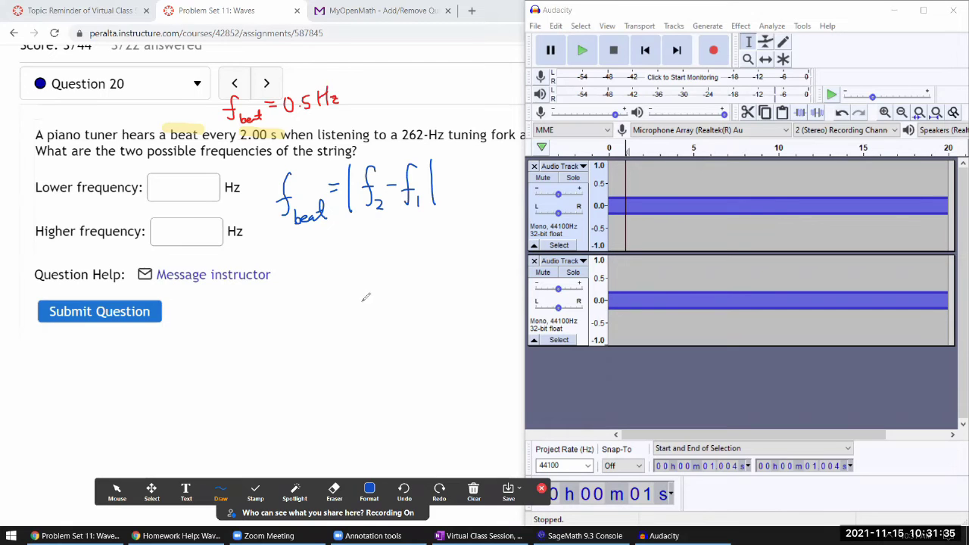
- Underline 'beat' in the formula and select the second track's audio in Audacity
left_click_drag(293, 235, 324, 233)
left_click(117, 491)
double_click(682, 320)
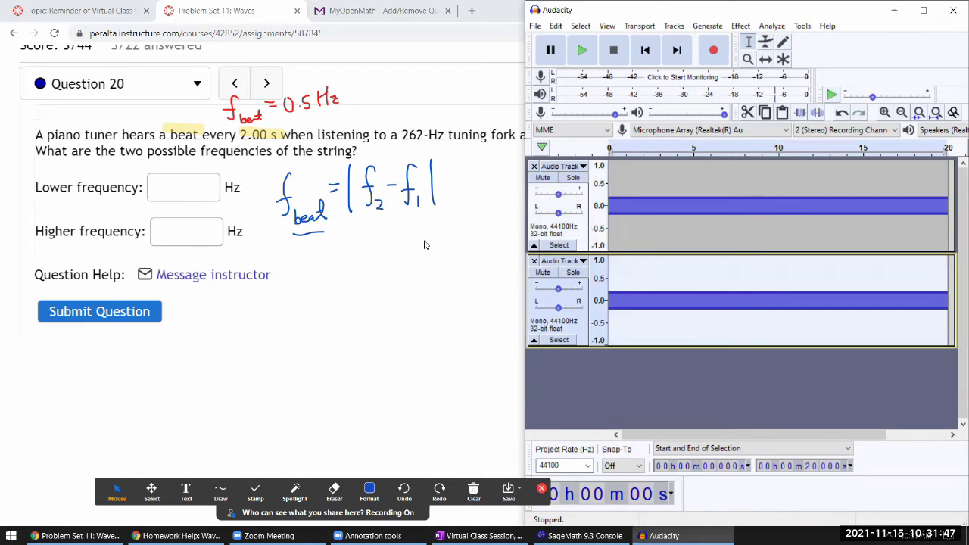
- Append .5 to make a 261.5 Hz tone in track 2 and play both tracks
left_click(701, 29)
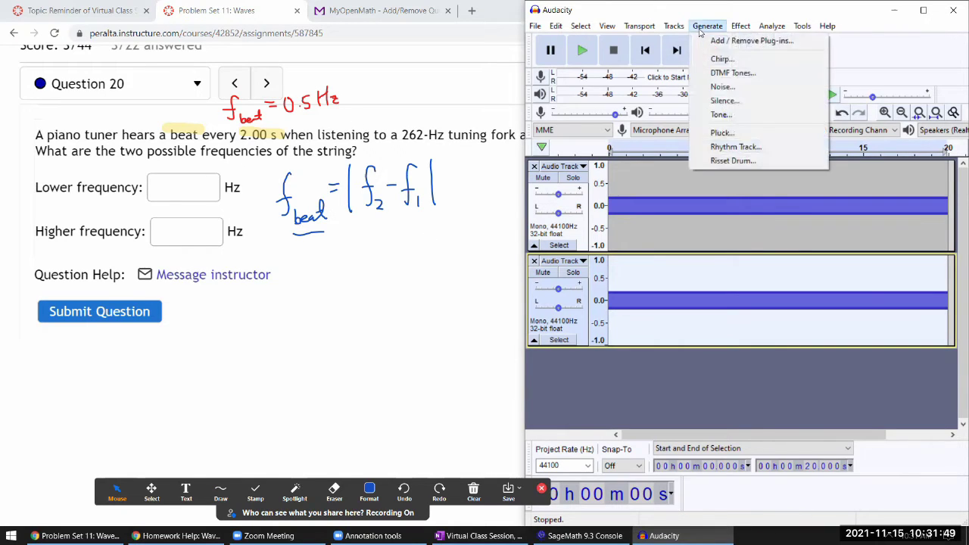
left_click(726, 114)
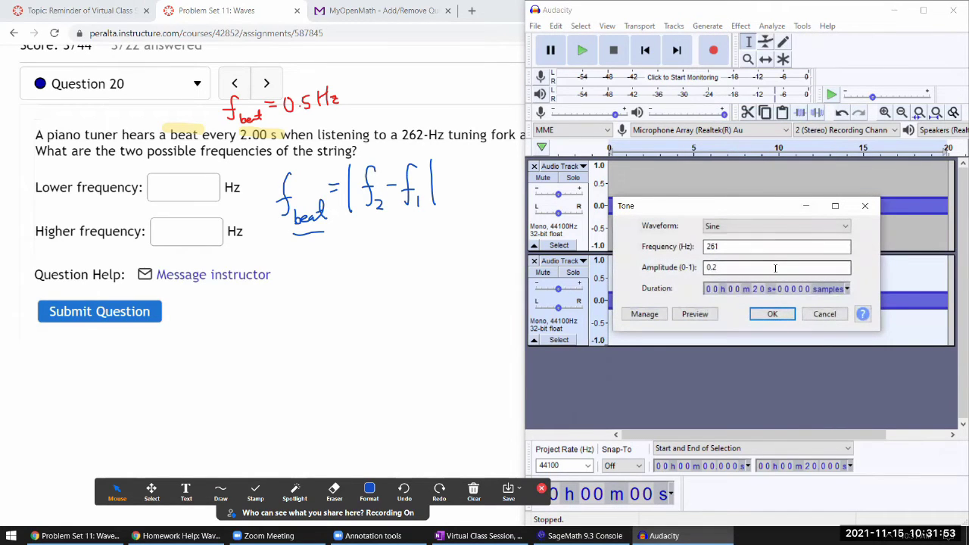
left_click(769, 246)
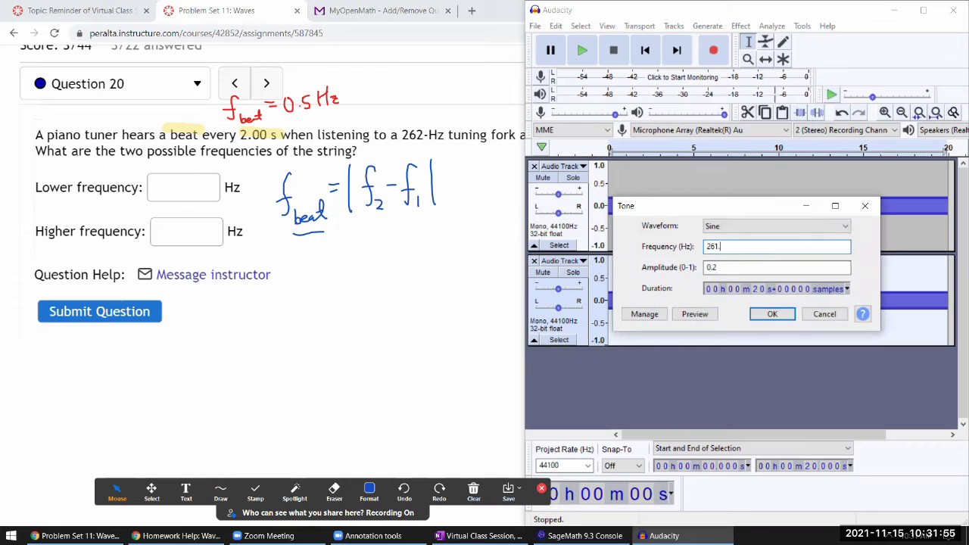
type(".5")
left_click(767, 313)
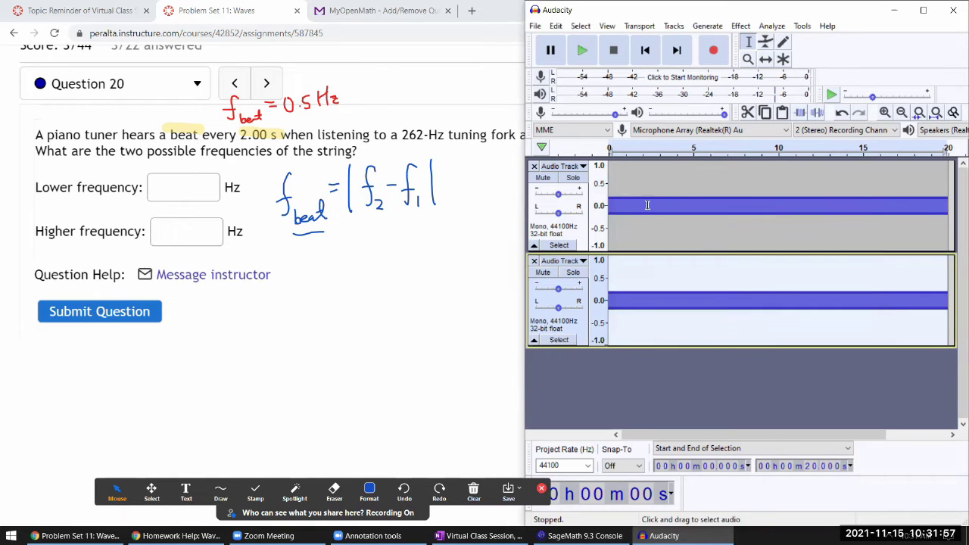
left_click(618, 199)
left_click(584, 50)
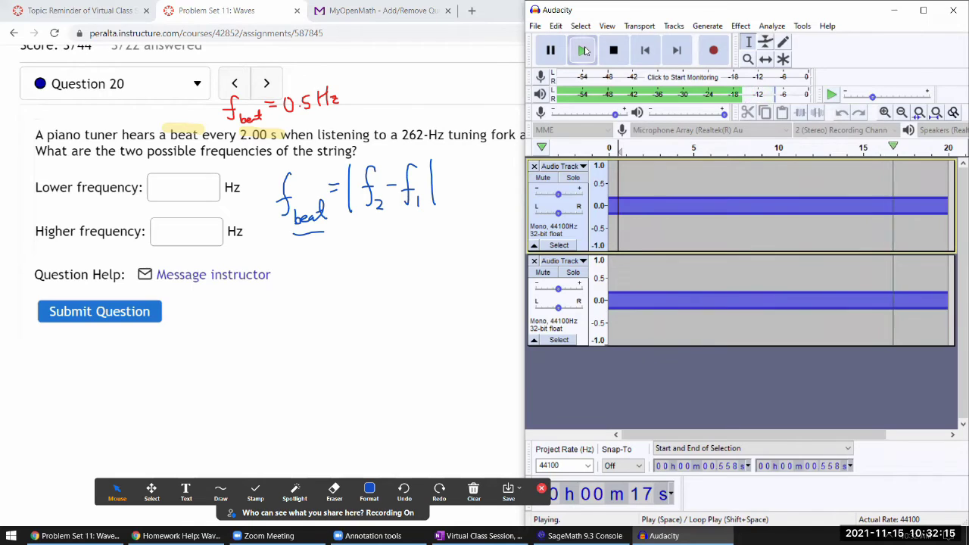
- Stop playback, then submit 261.5 Hz as the lower and 262.5 Hz as the higher frequency
left_click(613, 50)
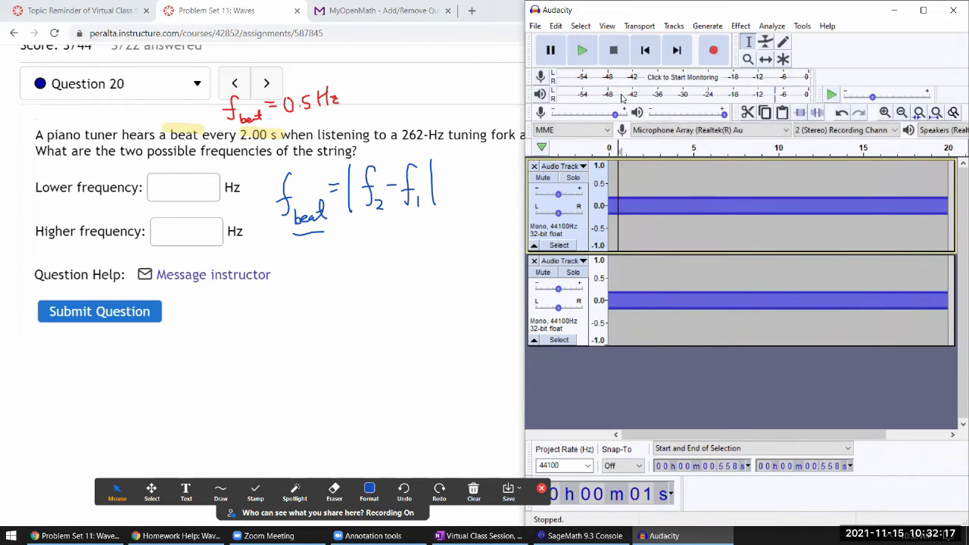
left_click(175, 187)
type("261.5")
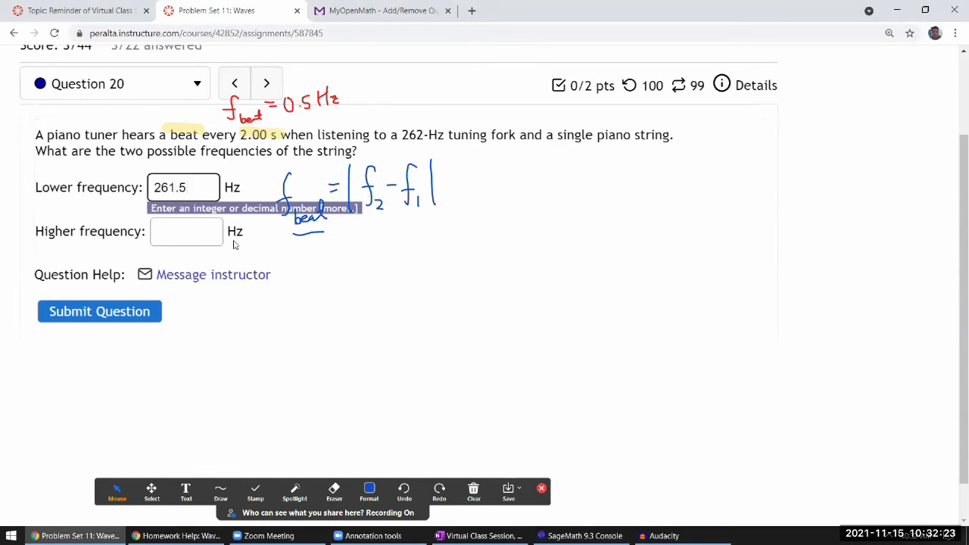
left_click(196, 235)
type("262.5")
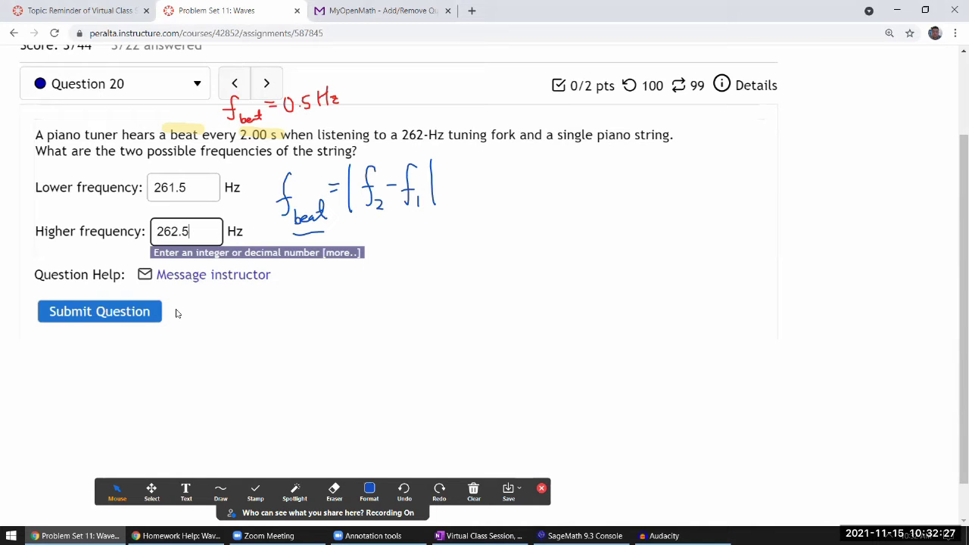
left_click(146, 317)
scroll(142, 319, "down", 1)
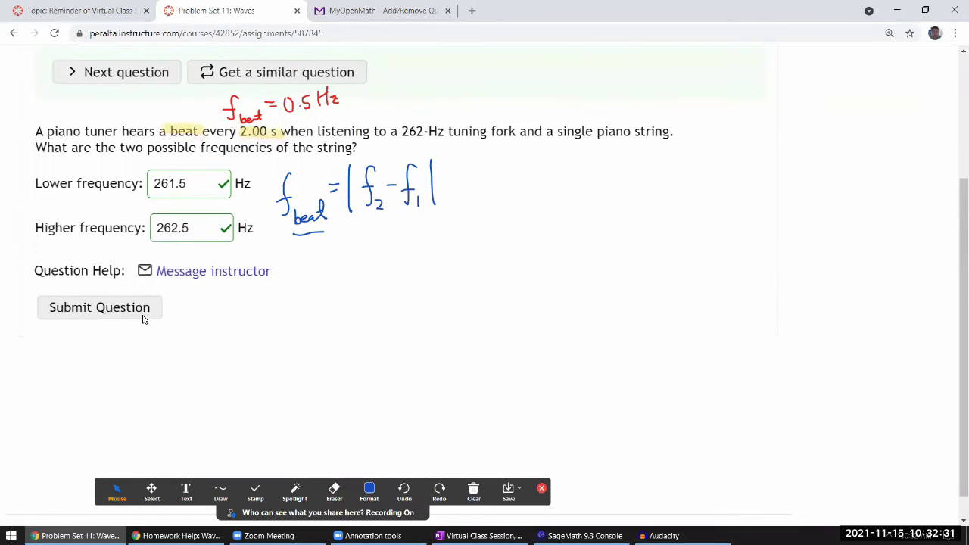
- Regenerate the second track's audio as a 262.5 Hz tone
left_click(664, 536)
double_click(704, 316)
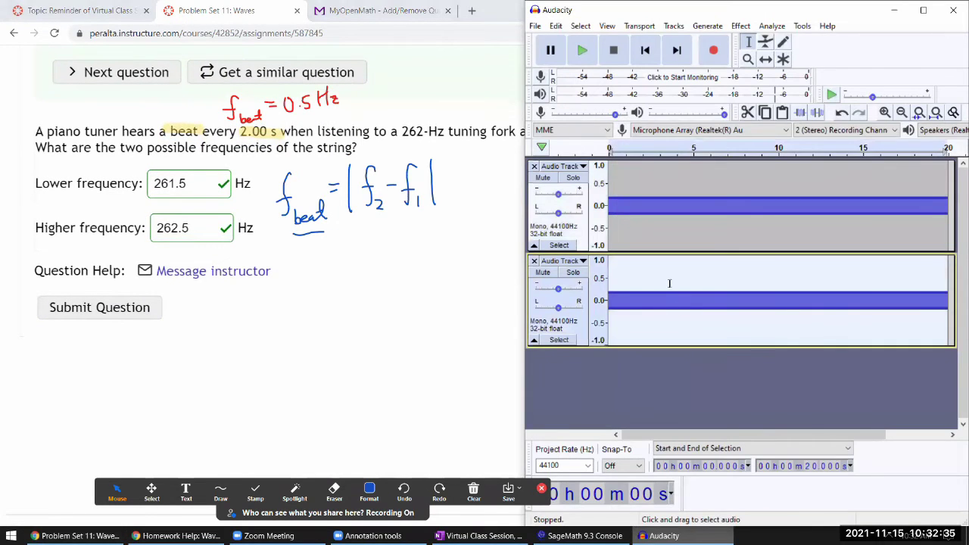
left_click(707, 25)
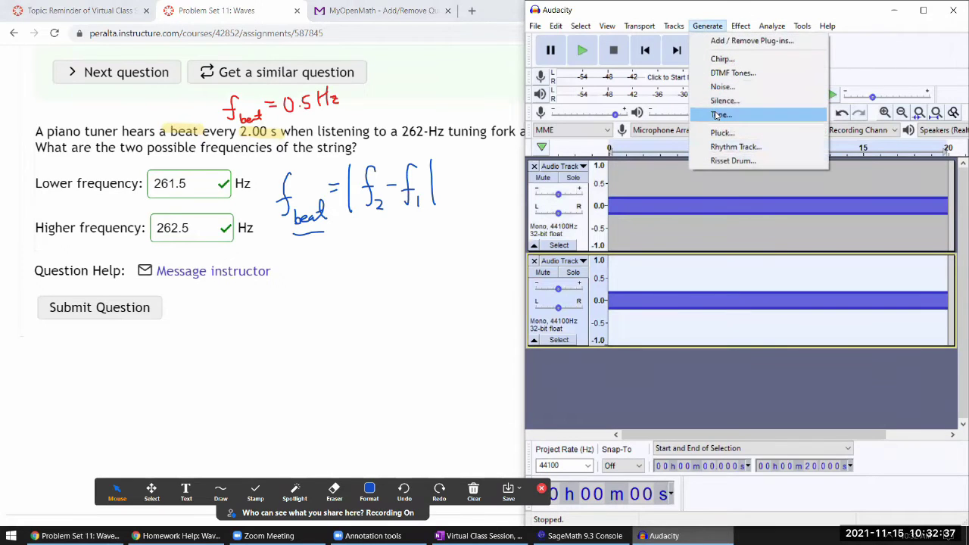
left_click(718, 115)
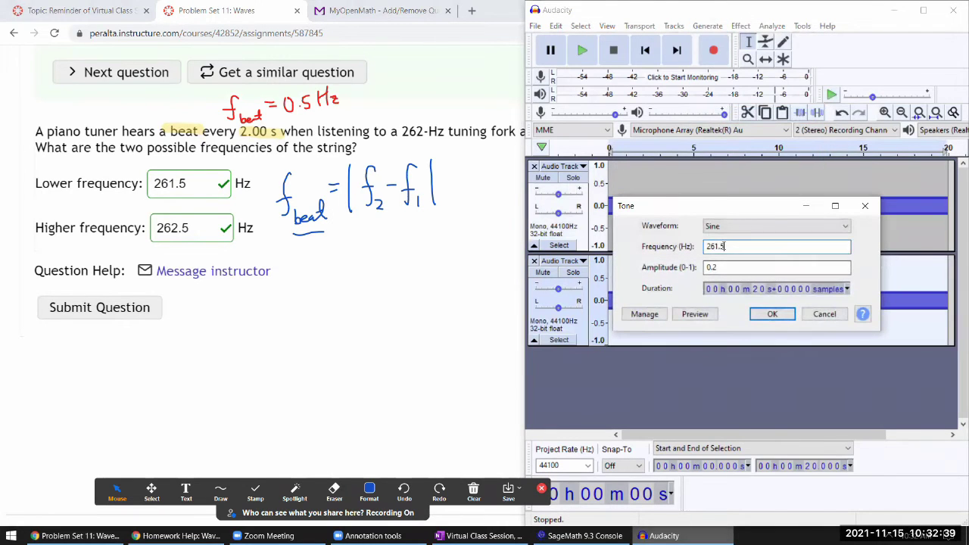
key("BackSpace")
type("2")
left_click(772, 313)
- Play the tracks from a point in the track, then stop
left_click(635, 220)
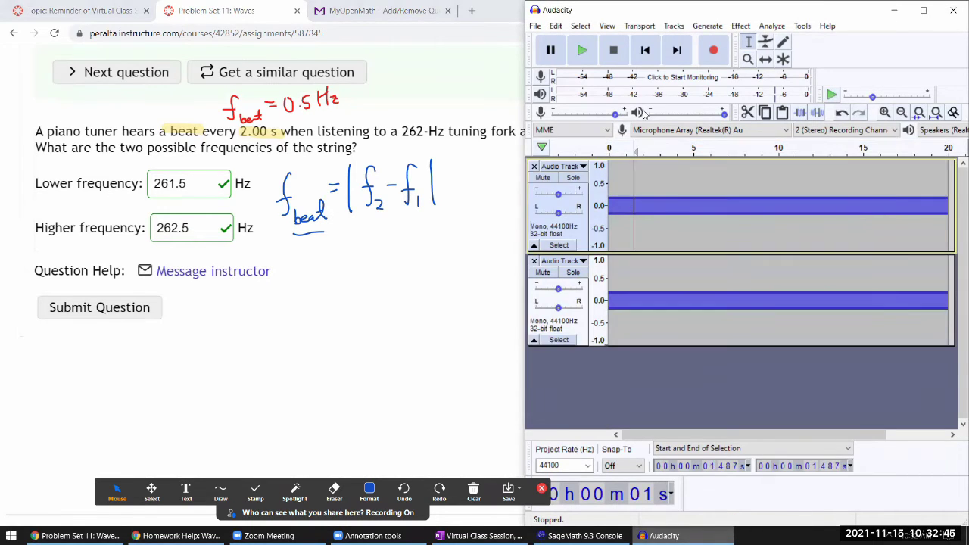
left_click(584, 49)
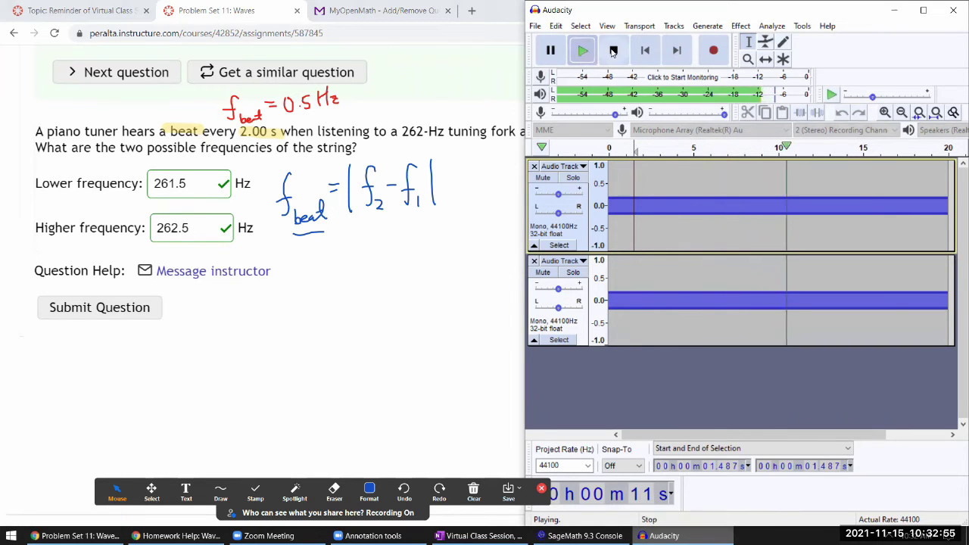
left_click(613, 51)
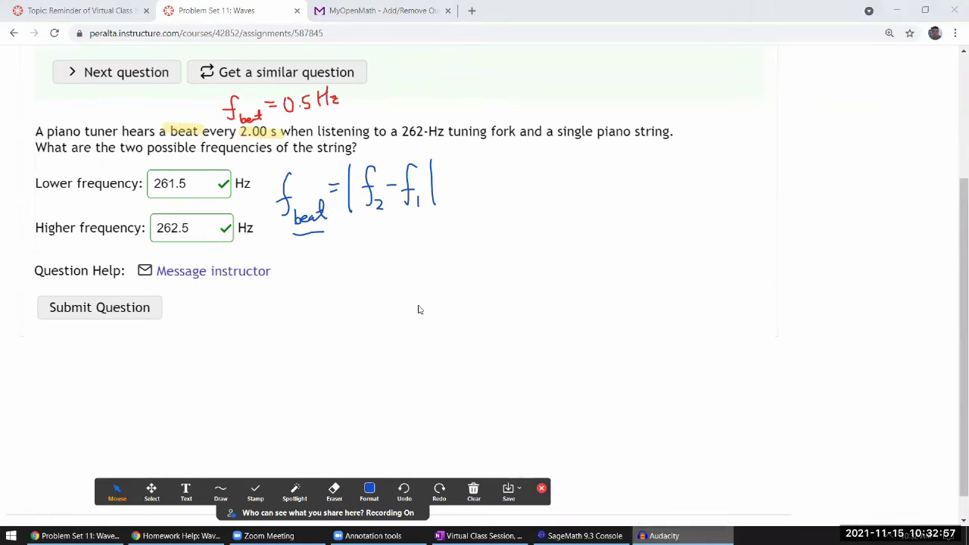
- Clear all Zoom pen drawings on the homework page and advance to Question 21
left_click(419, 310)
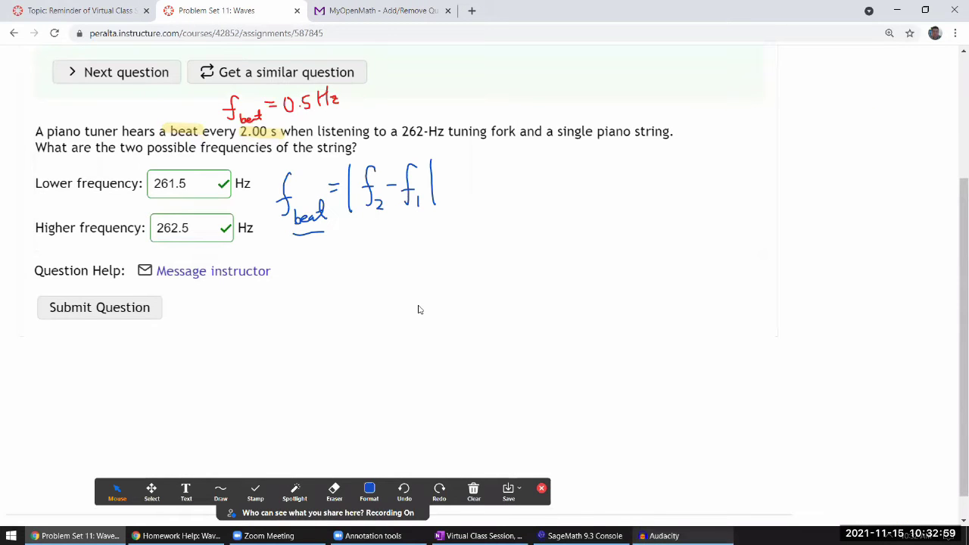
left_click(476, 492)
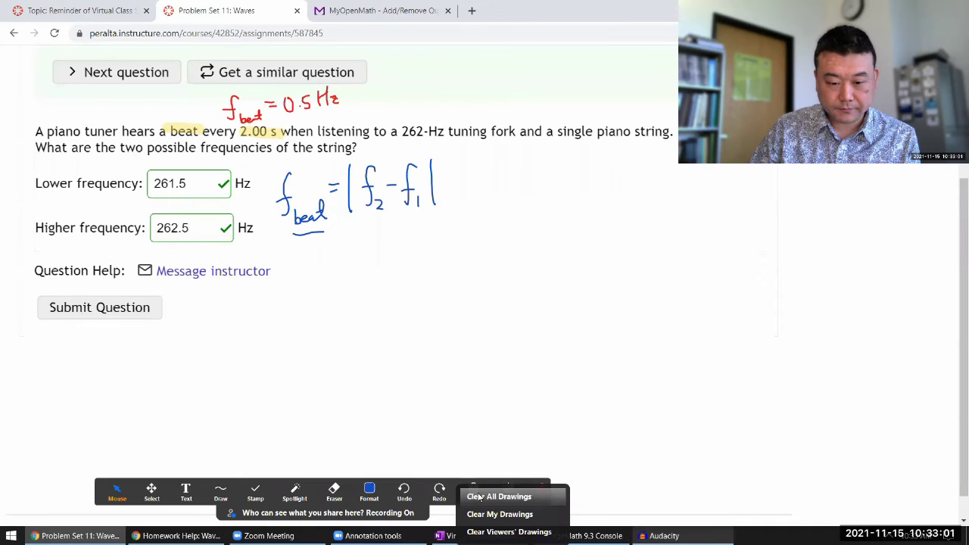
left_click(479, 497)
scroll(283, 291, "up", 1)
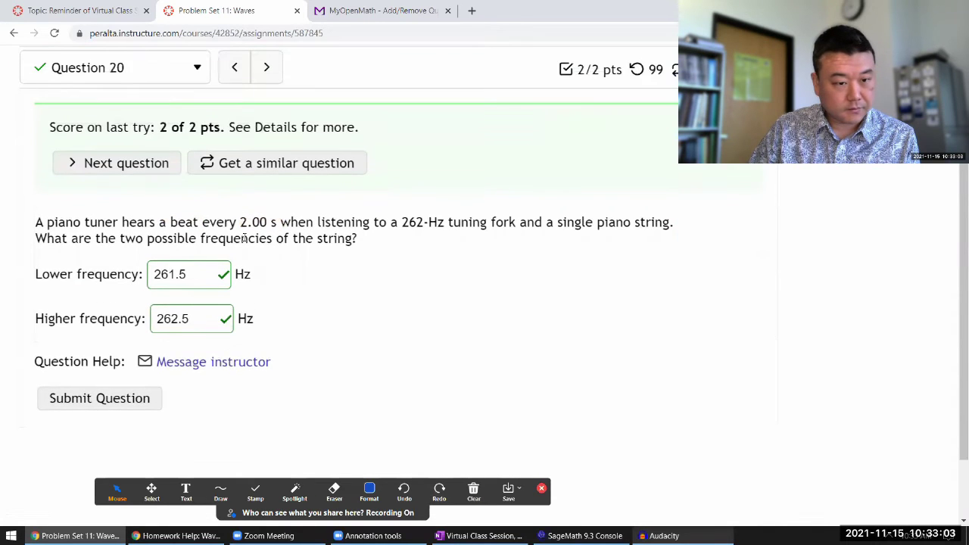
left_click(148, 166)
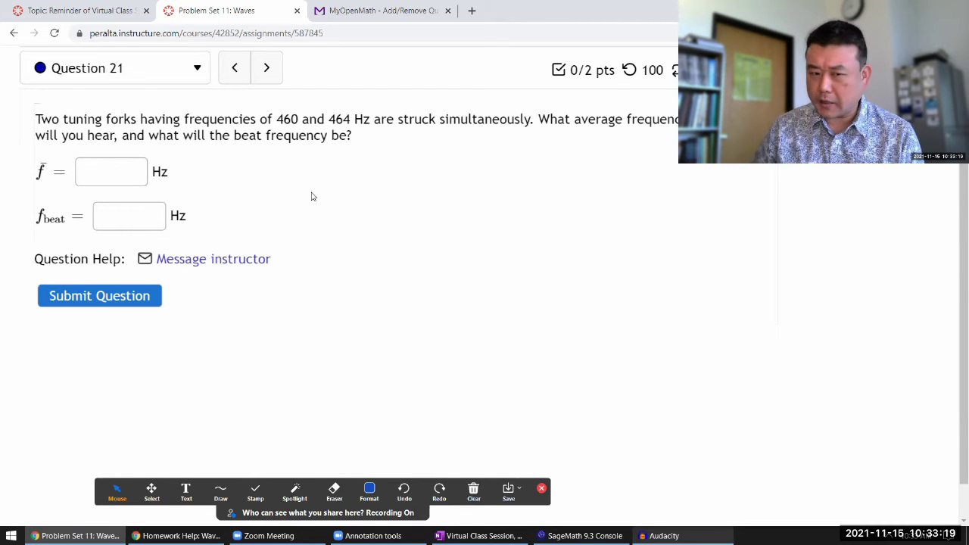
- Submit 462 Hz as the average frequency and 2 as the beat frequency
left_click(110, 180)
type("4")
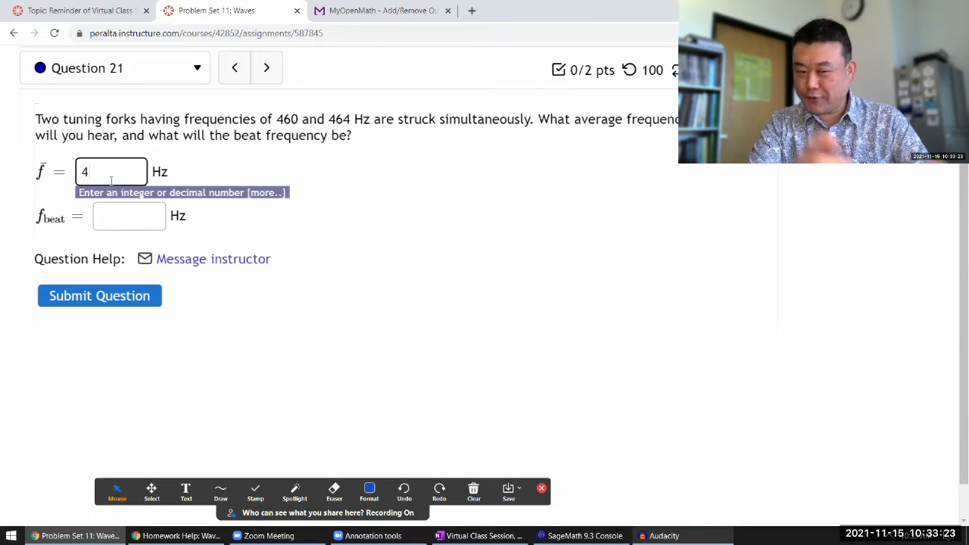
type("62")
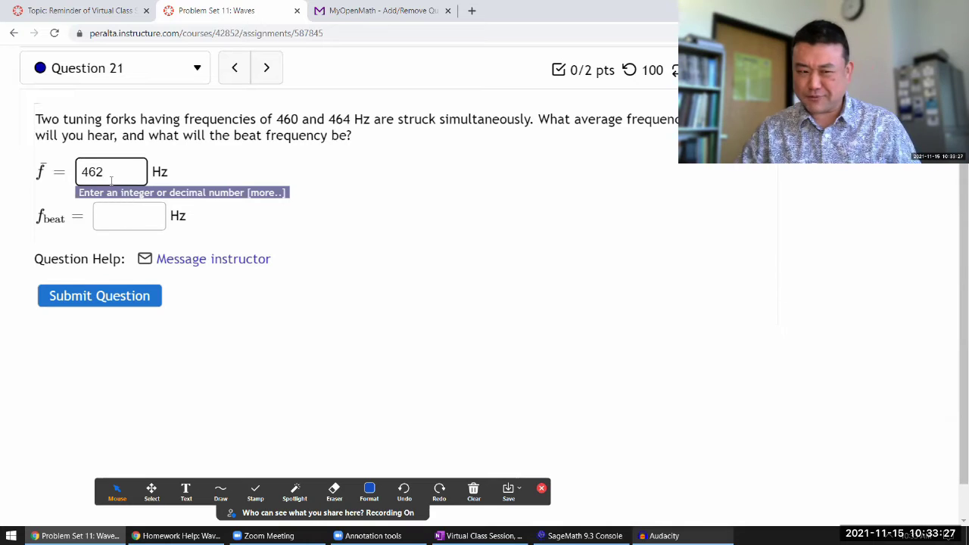
left_click(112, 208)
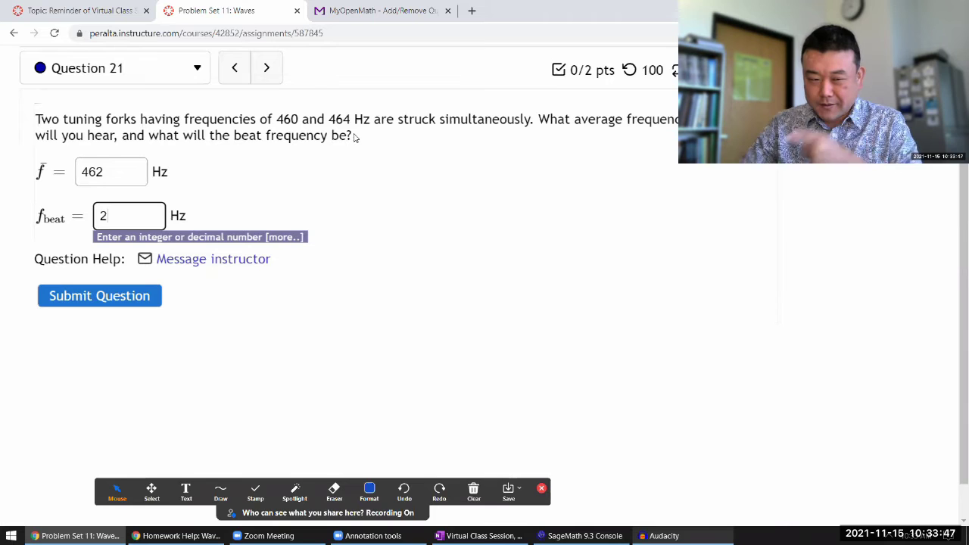
left_click(138, 295)
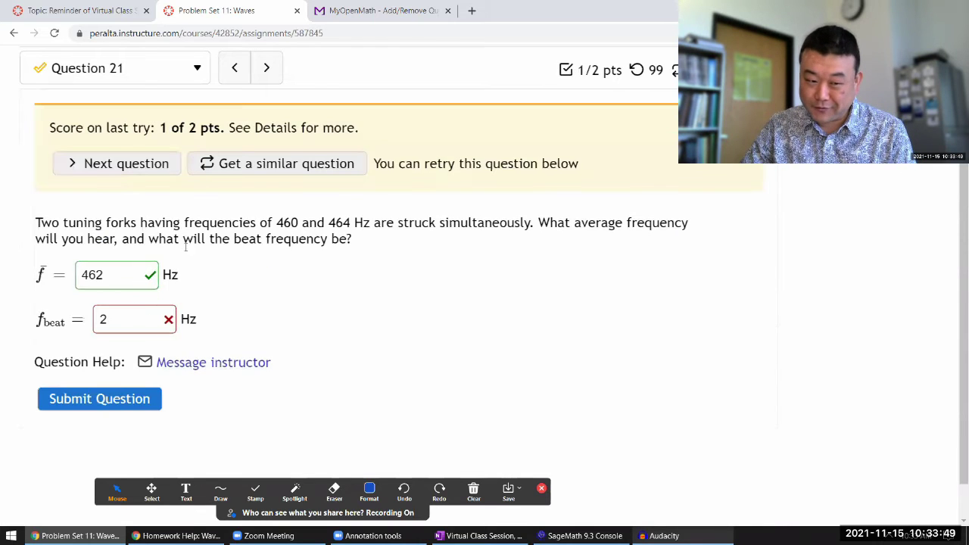
scroll(254, 222, "down", 2)
scroll(257, 222, "up", 1)
scroll(257, 223, "up", 1)
- Correct the beat frequency to 4 Hz and resubmit Question 21
left_click(131, 299)
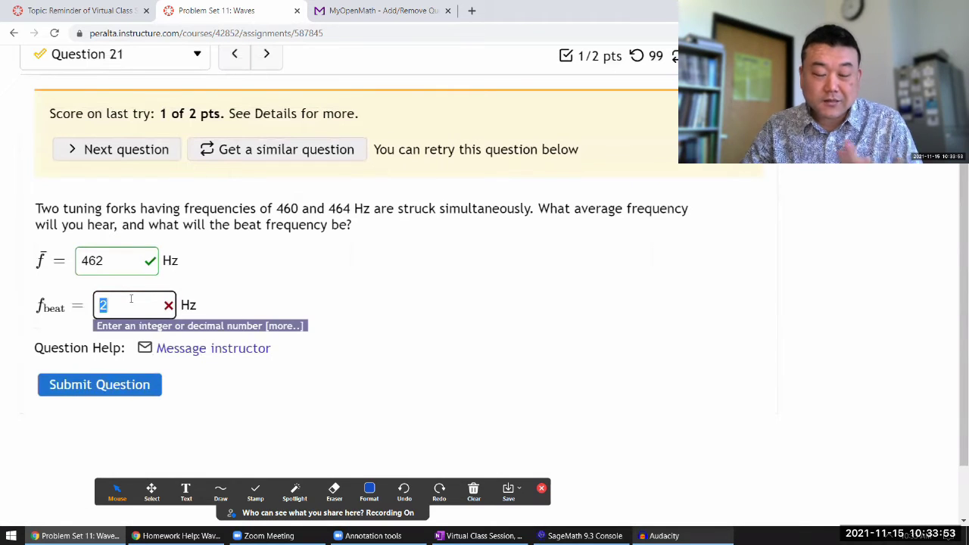
type("4")
left_click(303, 288)
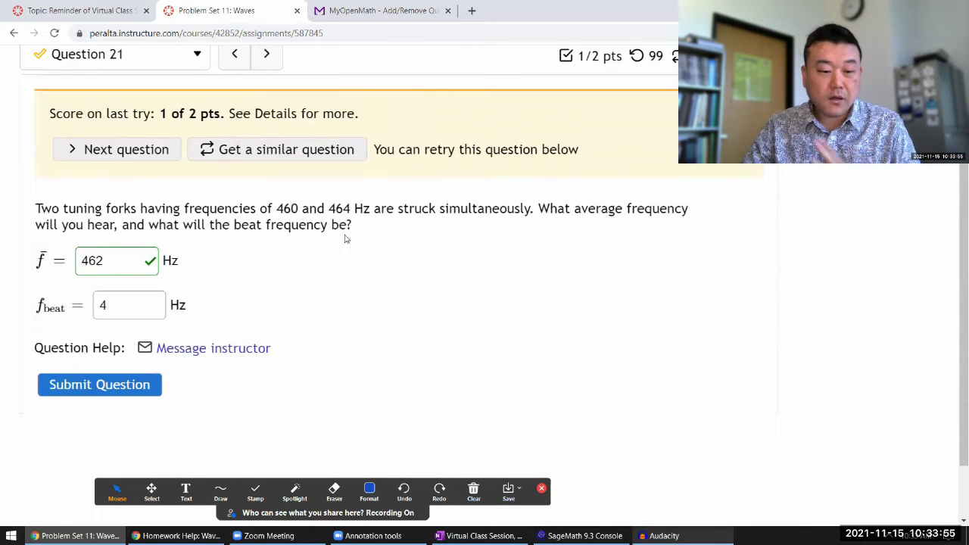
left_click(88, 384)
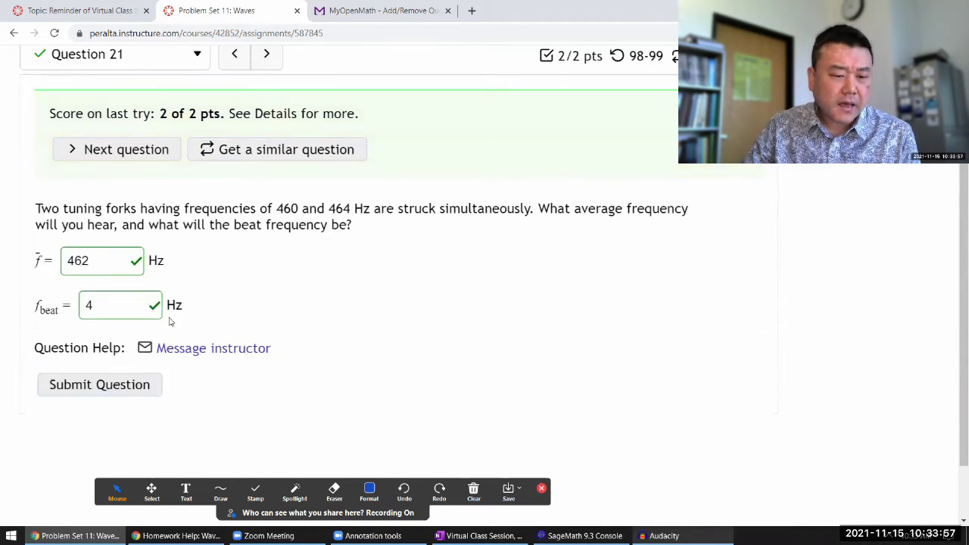
scroll(247, 290, "down", 2)
scroll(247, 291, "up", 1)
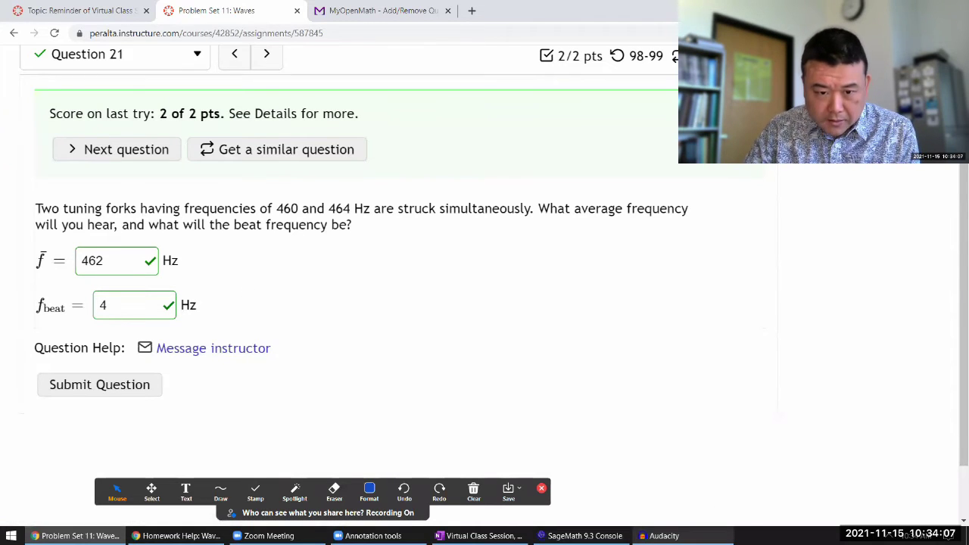
- Generate a new sine tone in the first track with the updated frequency
left_click(665, 536)
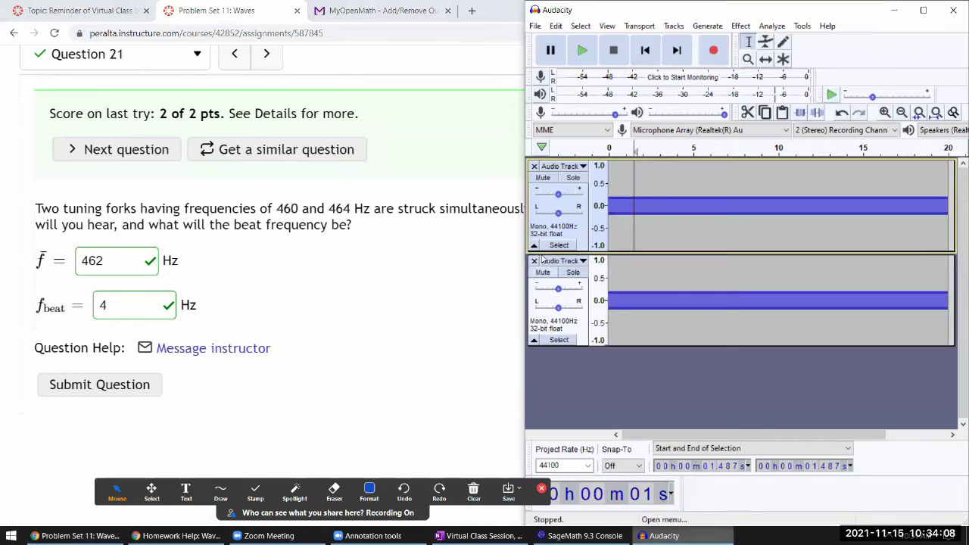
left_click(651, 207)
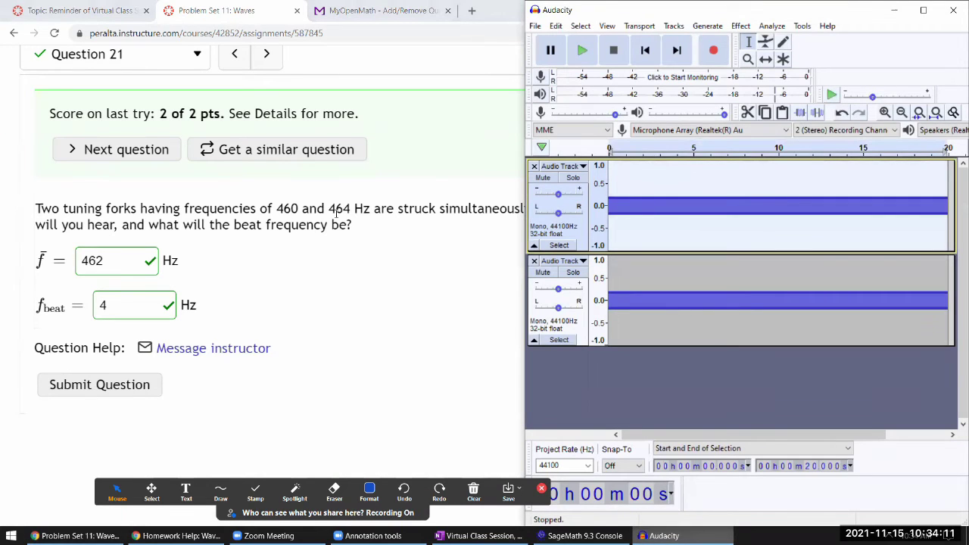
left_click(704, 27)
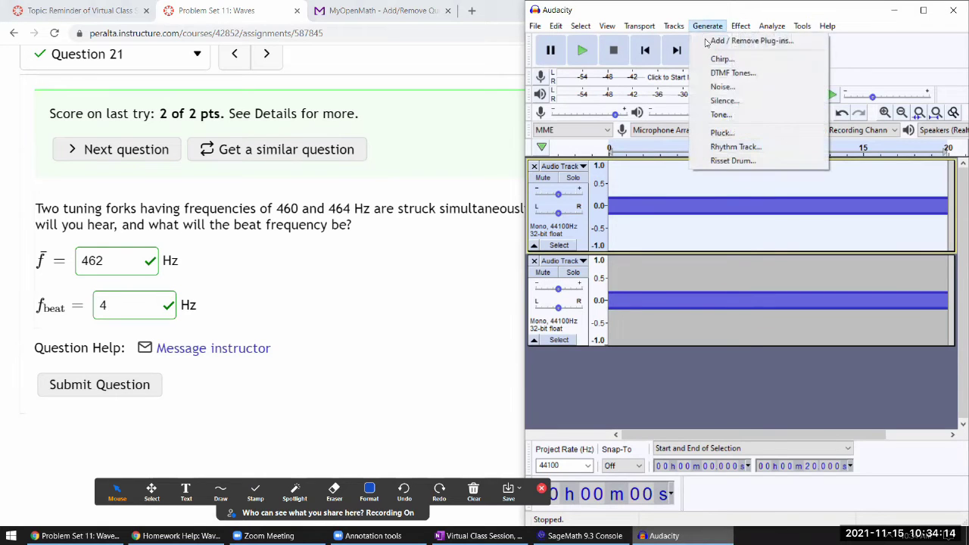
left_click(715, 115)
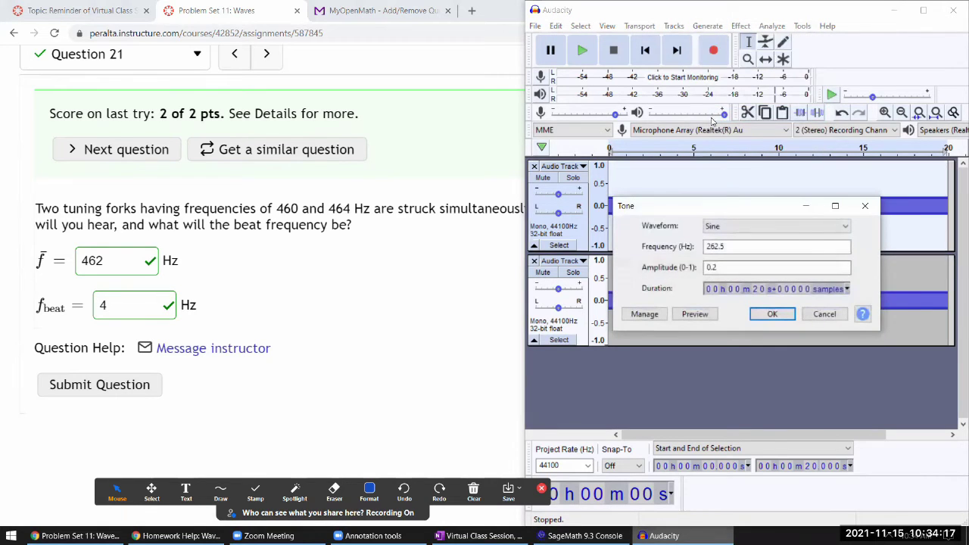
double_click(725, 244)
type("460")
key("Return")
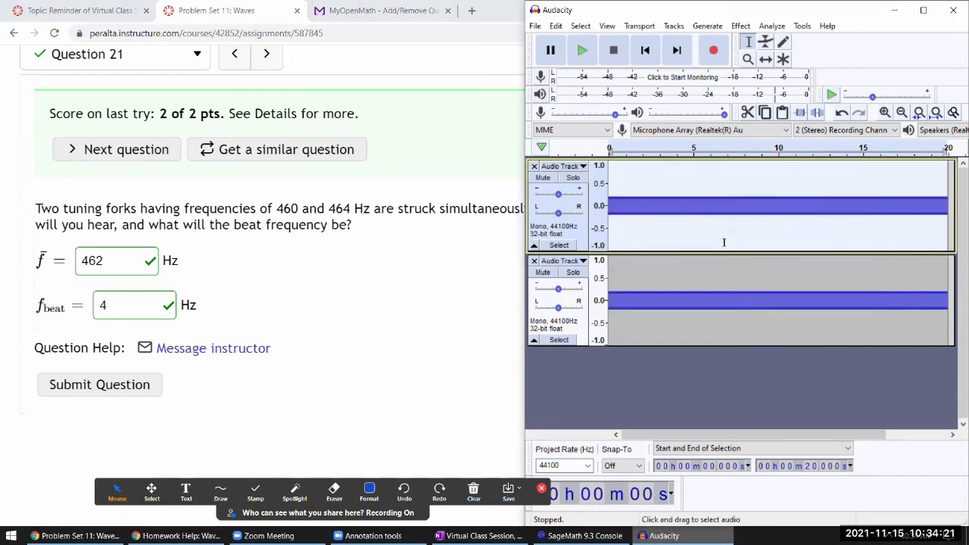
- Mute the second track and play the first track's new tone
left_click(543, 272)
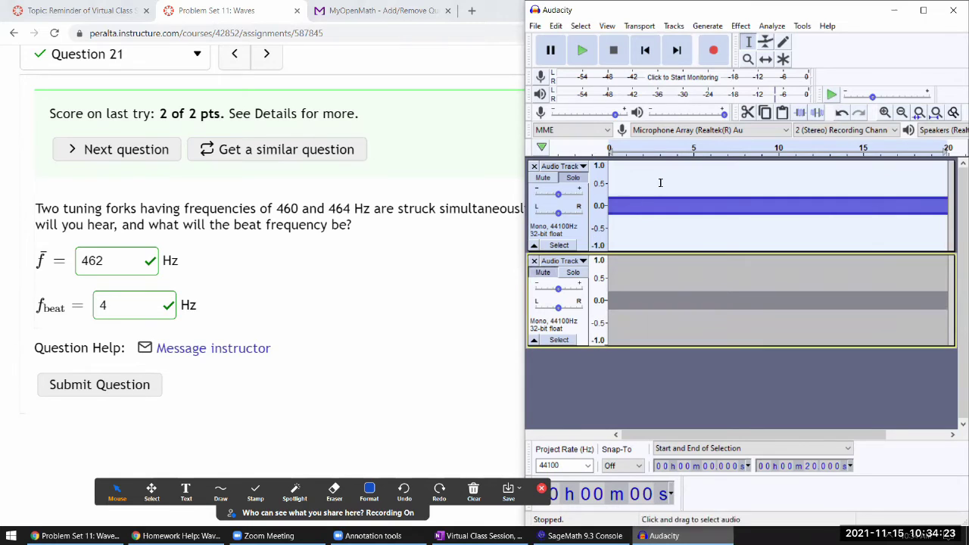
left_click(584, 50)
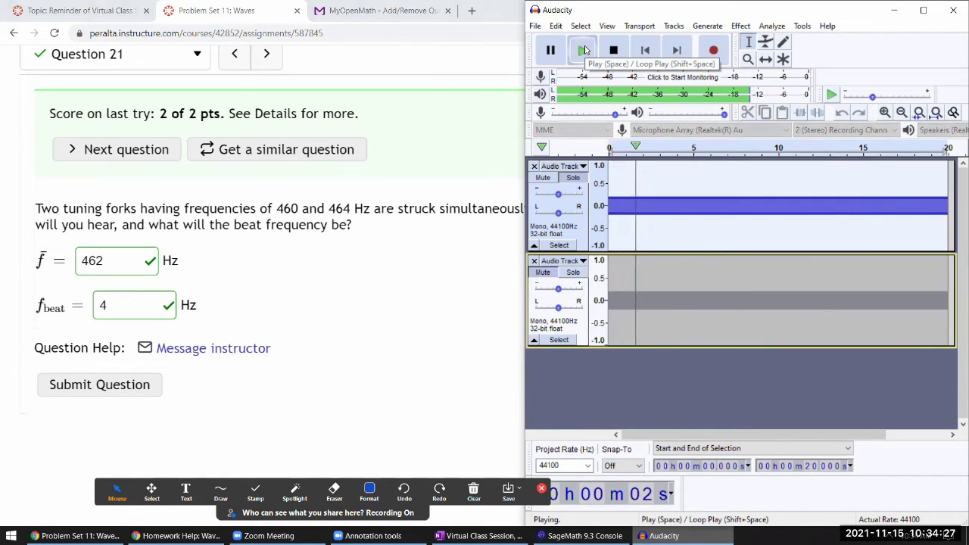
left_click(612, 56)
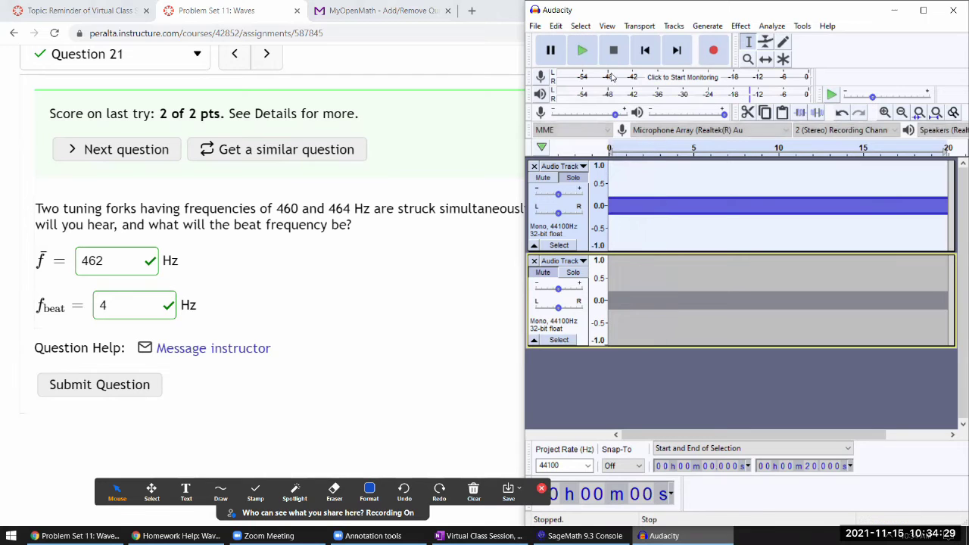
- Unmute the second track and regenerate its sine tone
left_click(543, 274)
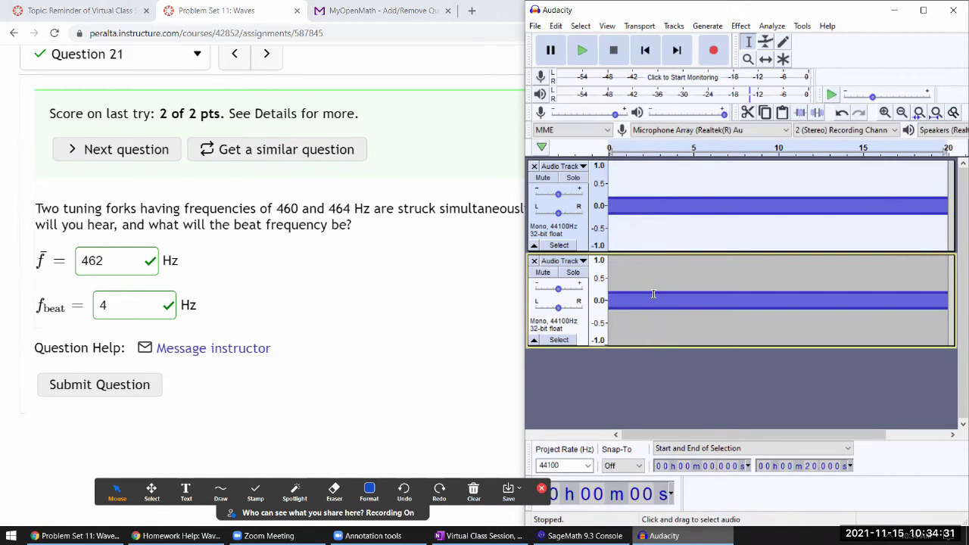
left_click(653, 294)
left_click(704, 26)
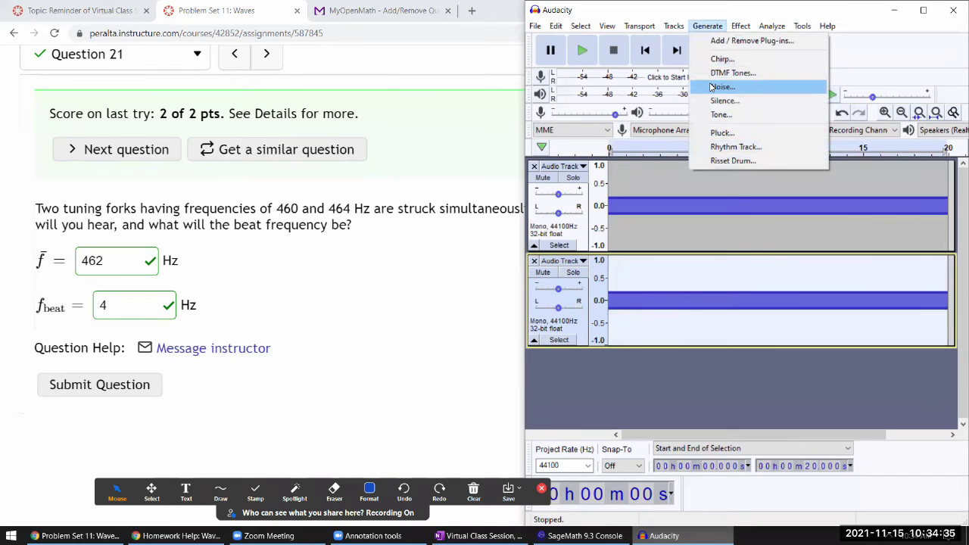
left_click(723, 115)
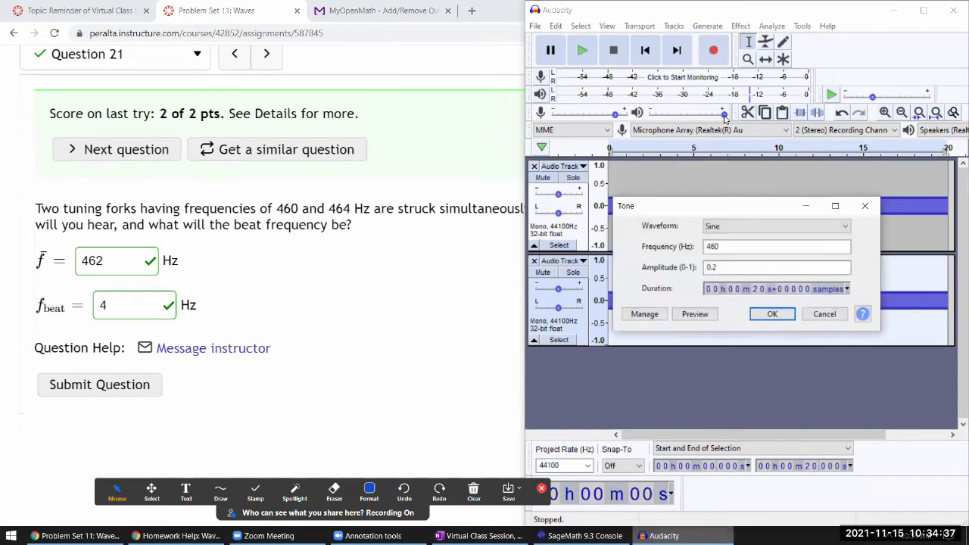
left_click(781, 245)
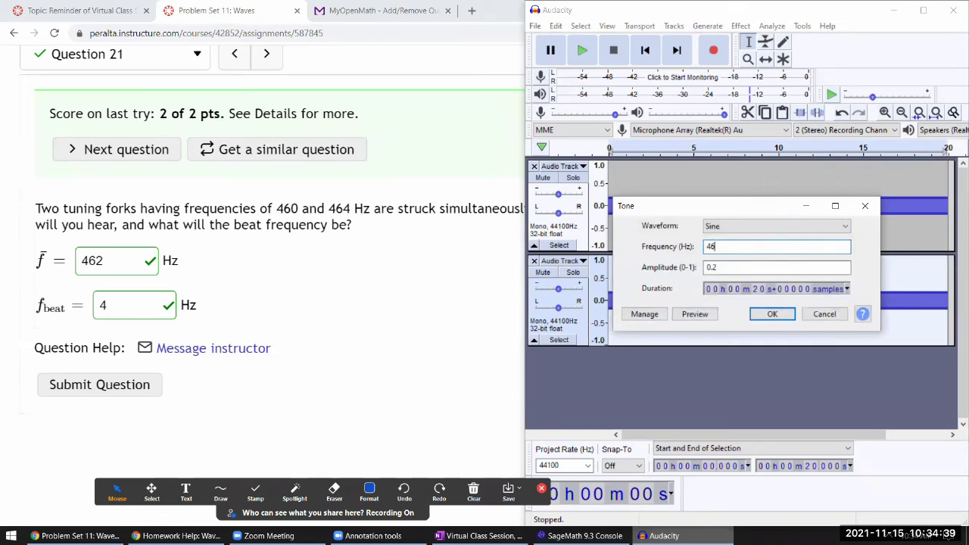
key("Return")
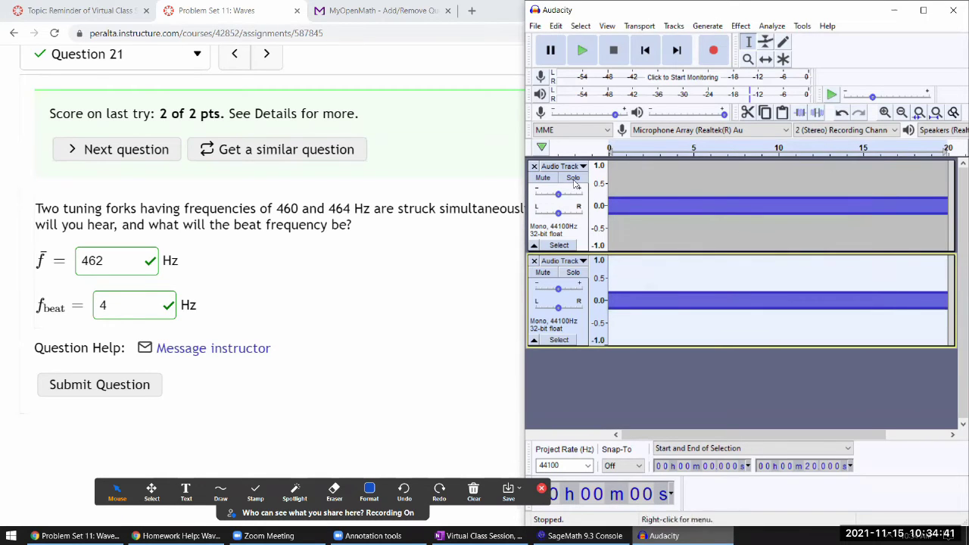
- Solo and play each tone in turn, ending with the second track soloed
left_click(573, 272)
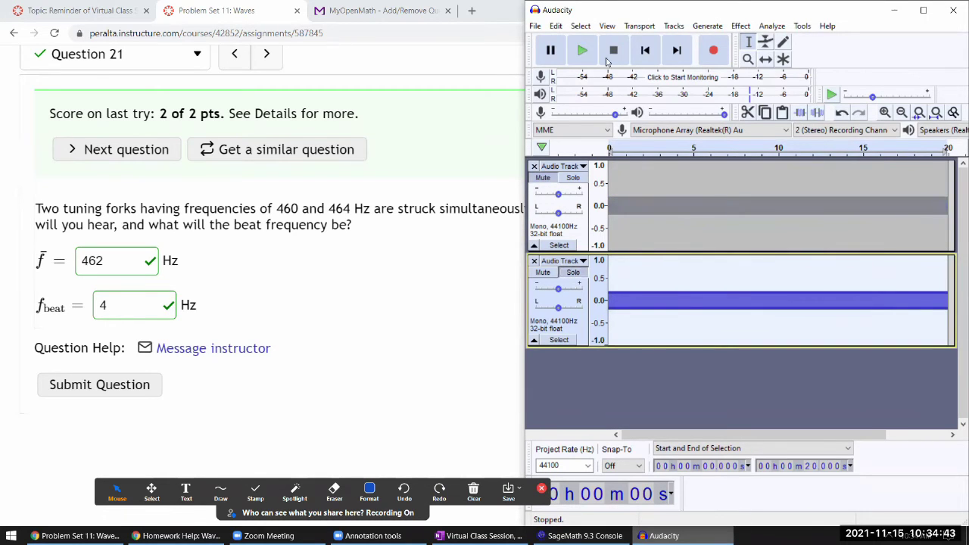
left_click(584, 52)
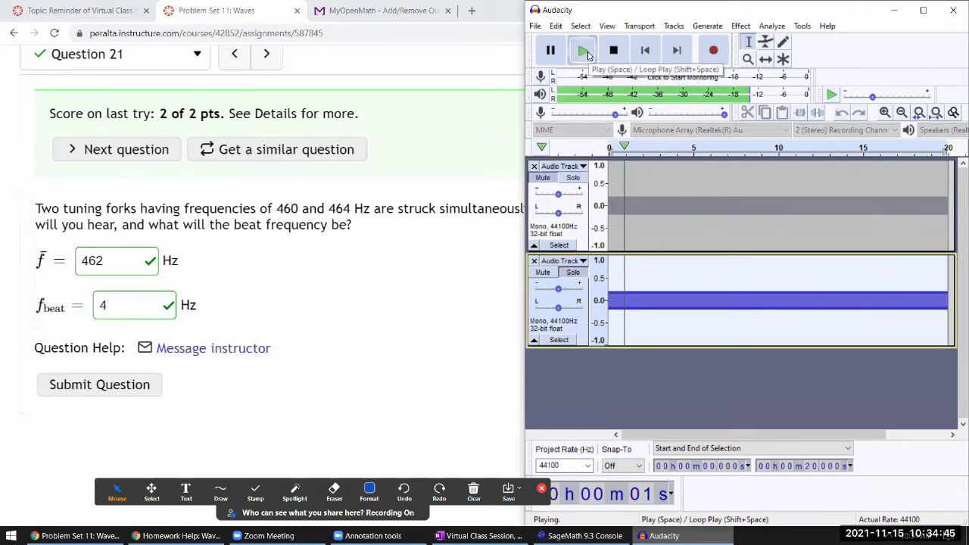
left_click(612, 51)
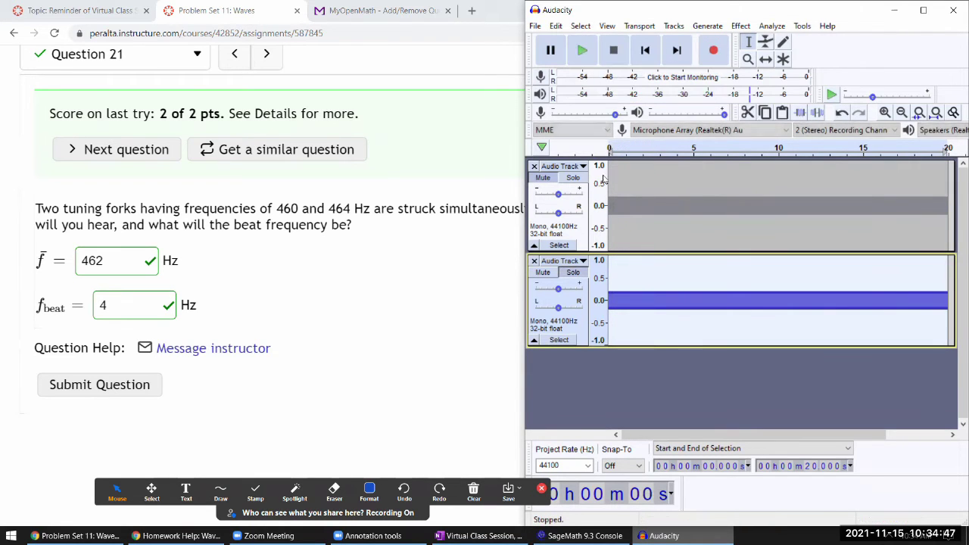
left_click(573, 177)
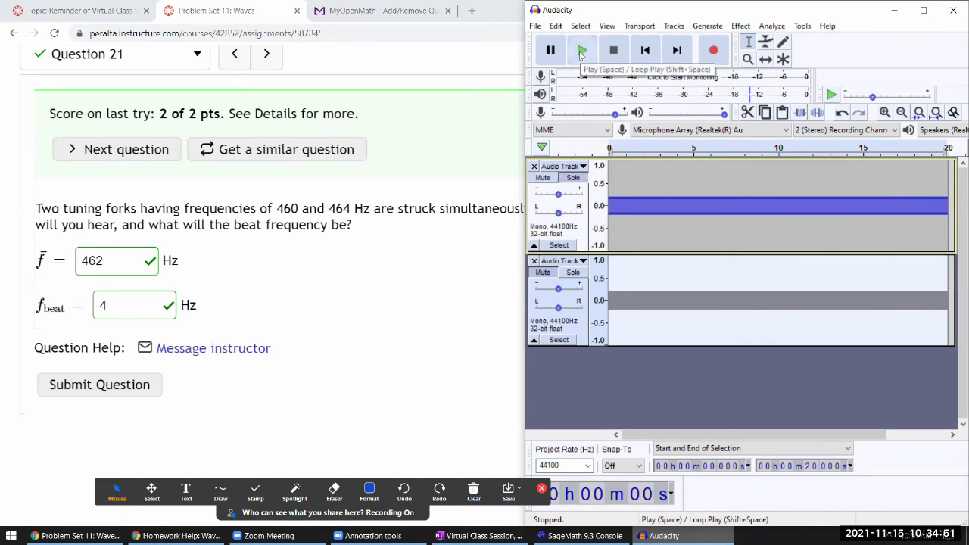
left_click(582, 51)
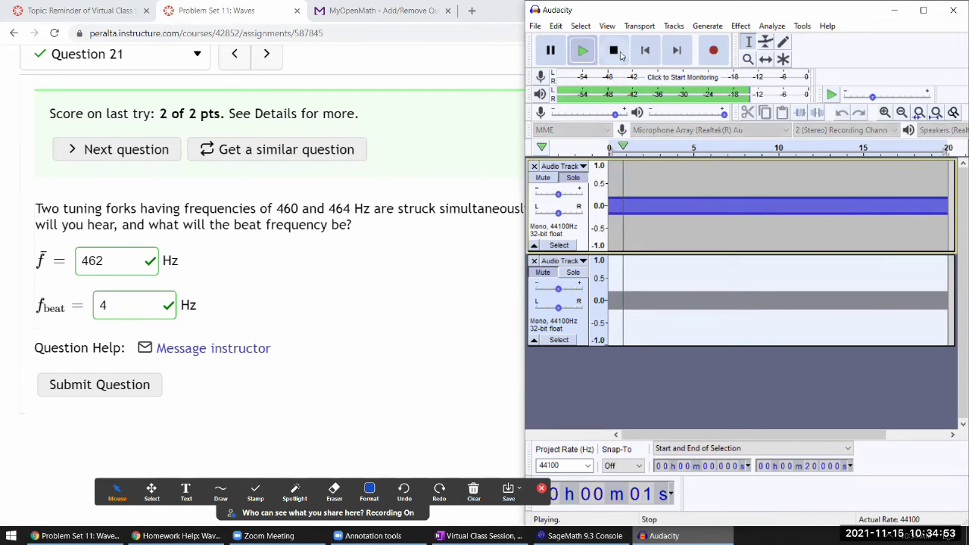
left_click(615, 52)
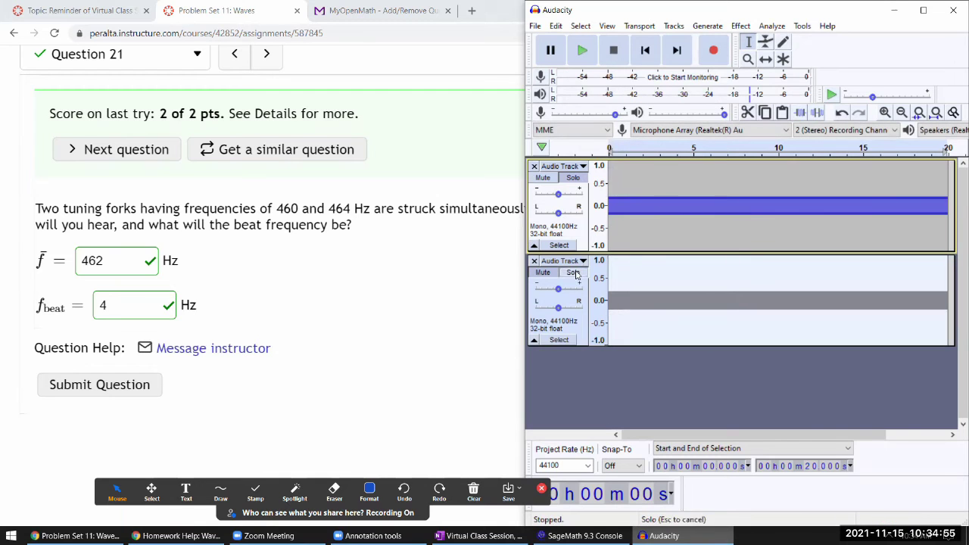
left_click(559, 280)
left_click(582, 50)
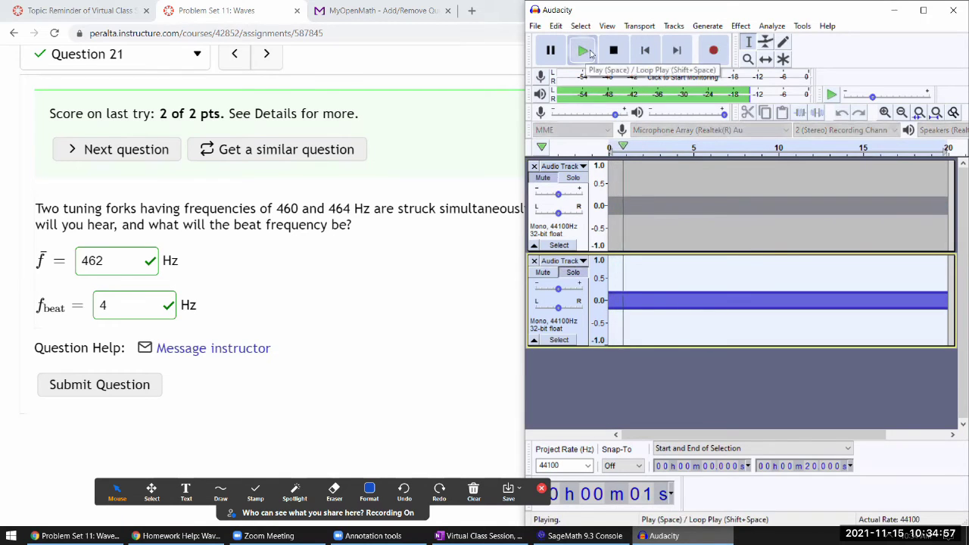
left_click(612, 51)
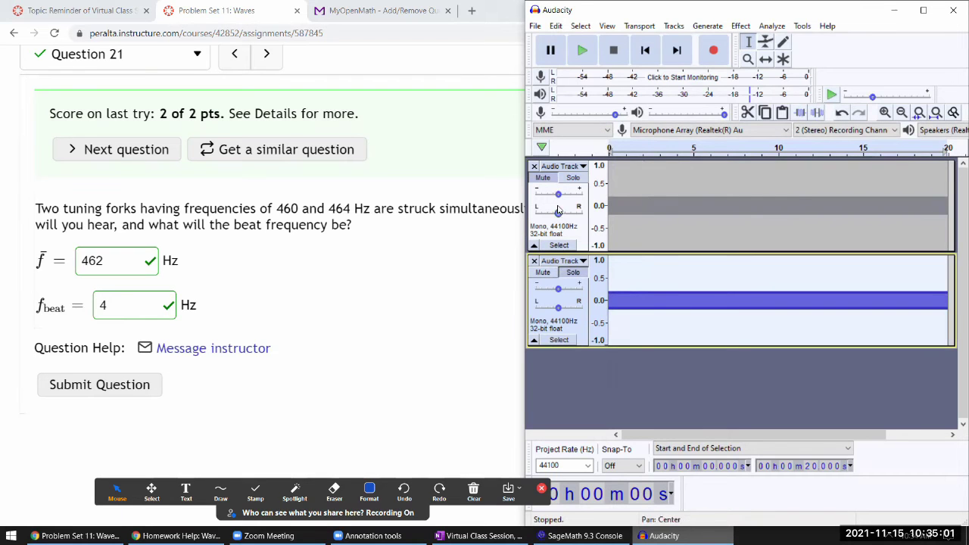
- Unsolo track 2 and play both tones mixed together, then stop
left_click(574, 272)
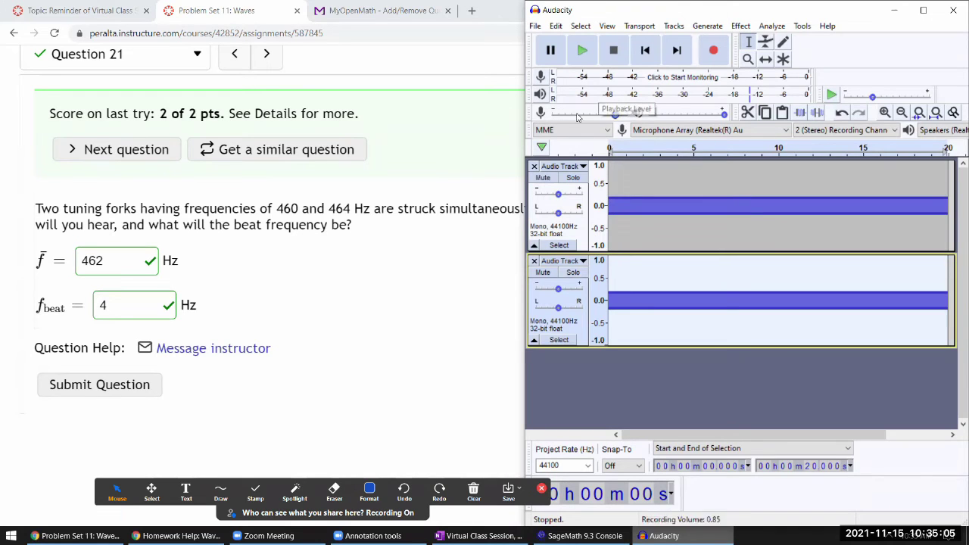
left_click(582, 52)
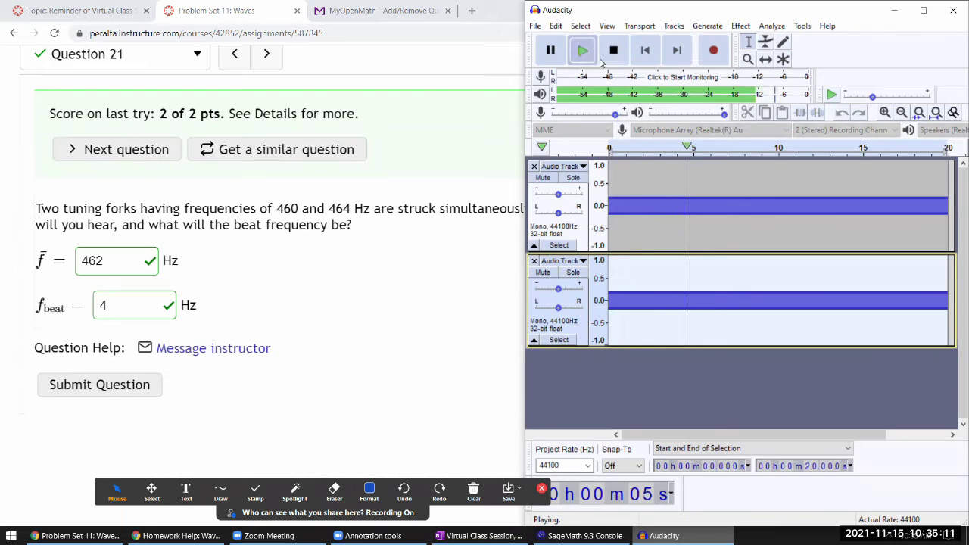
left_click(613, 50)
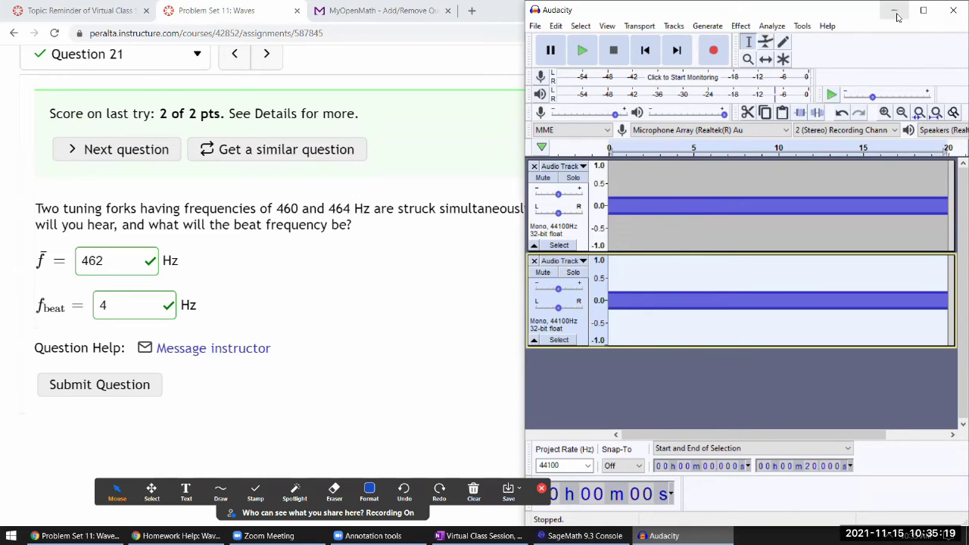
- Maximize Audacity, select all audio, and zoom in twice with Ctrl+1
left_click(921, 10)
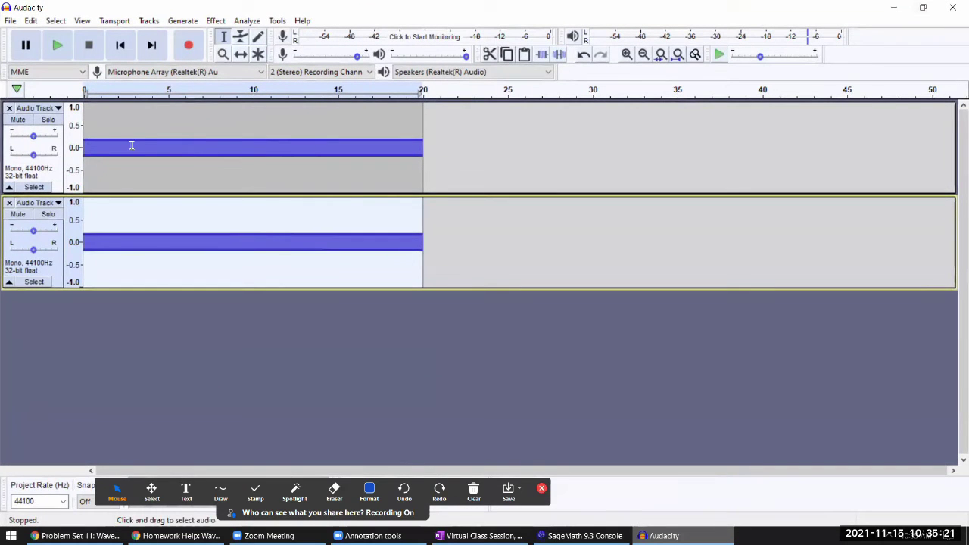
left_click(120, 145)
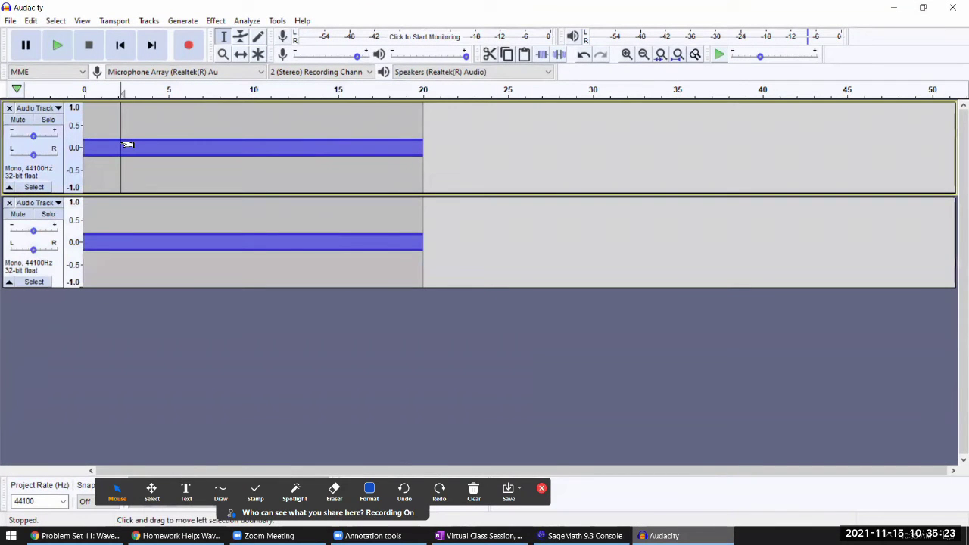
key("ctrl+a")
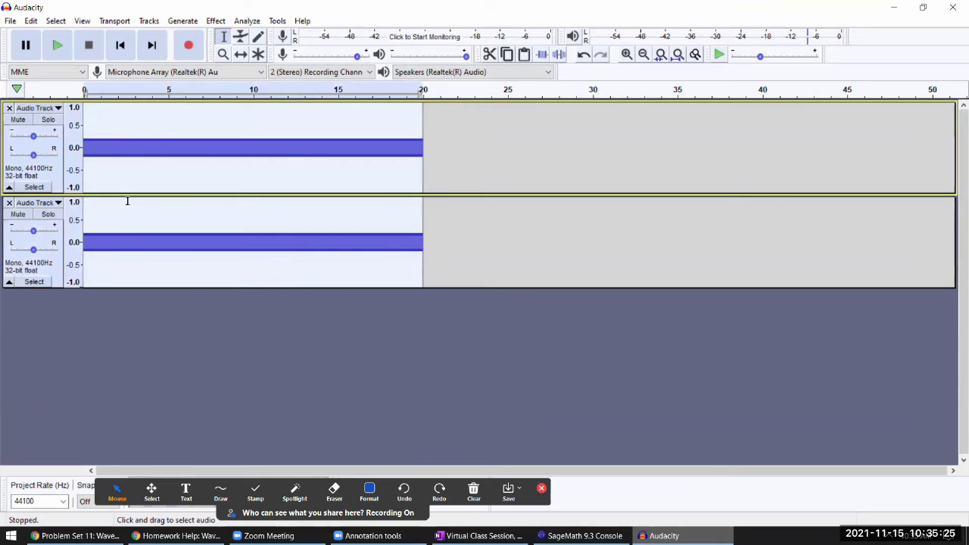
key("ctrl+1")
key("ctrl+1")
key("ctrl+1")
key("ctrl+1")
key("ctrl+1")
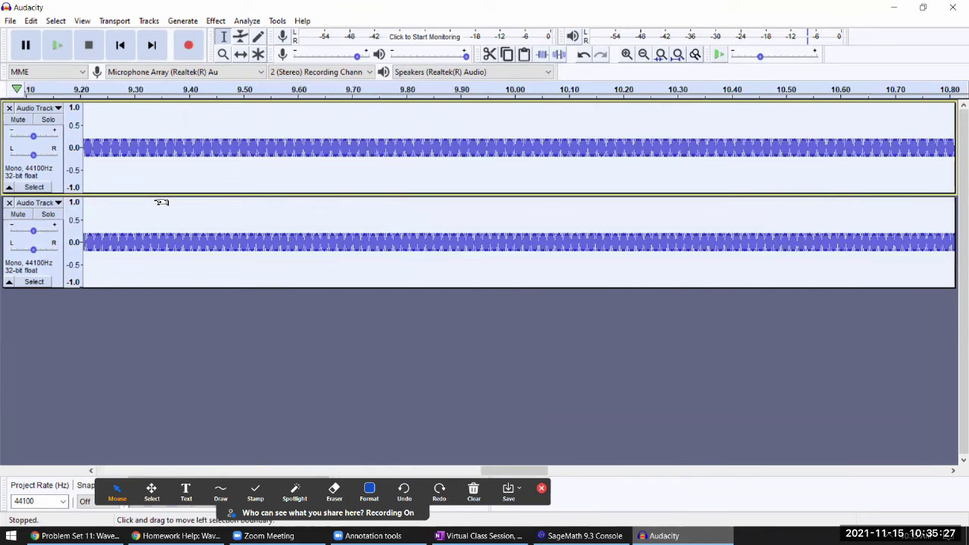
key("ctrl+1")
key("ctrl+1")
key("ctrl+1")
key("ctrl+1")
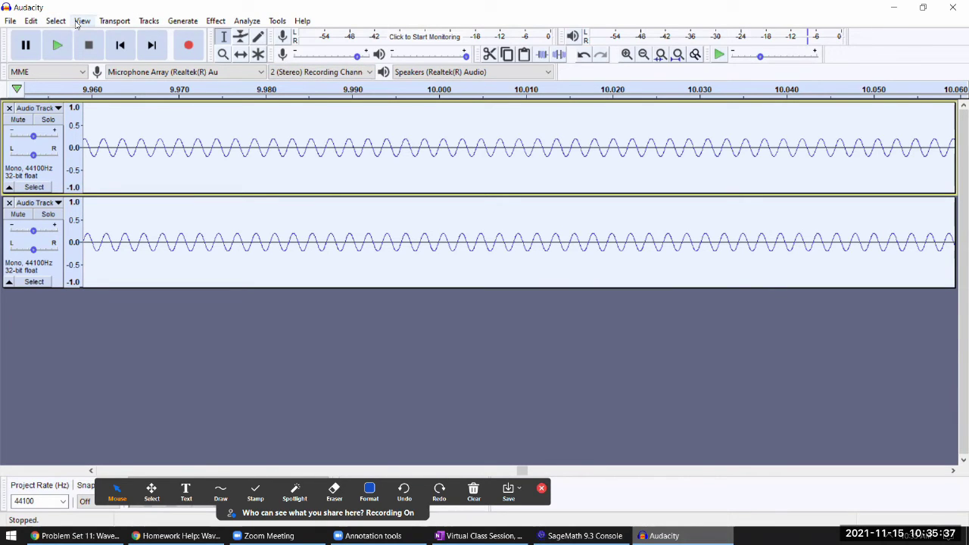
- Mix and render the 460 and 464 Hz tracks into a new Mix track
left_click(147, 21)
mouse_move(155, 38)
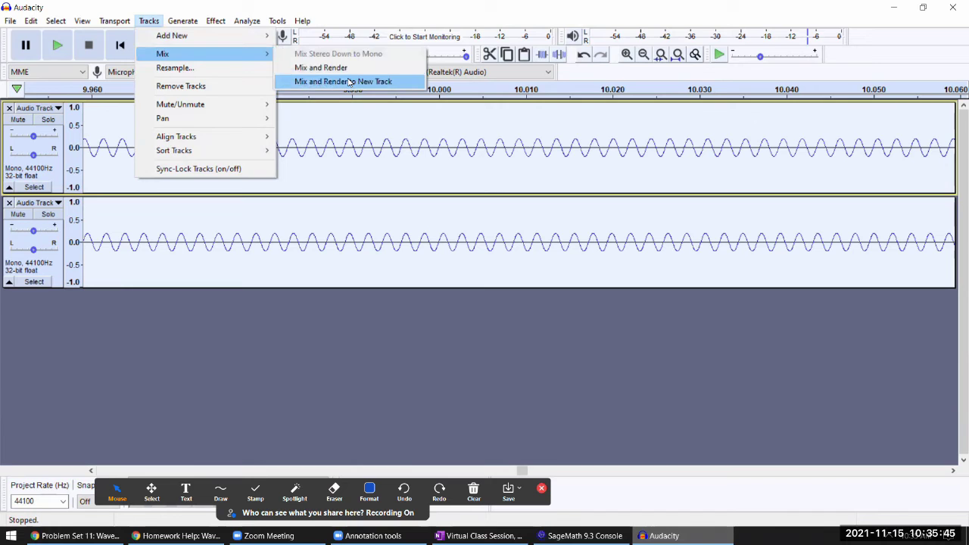
left_click(350, 81)
left_click(261, 352)
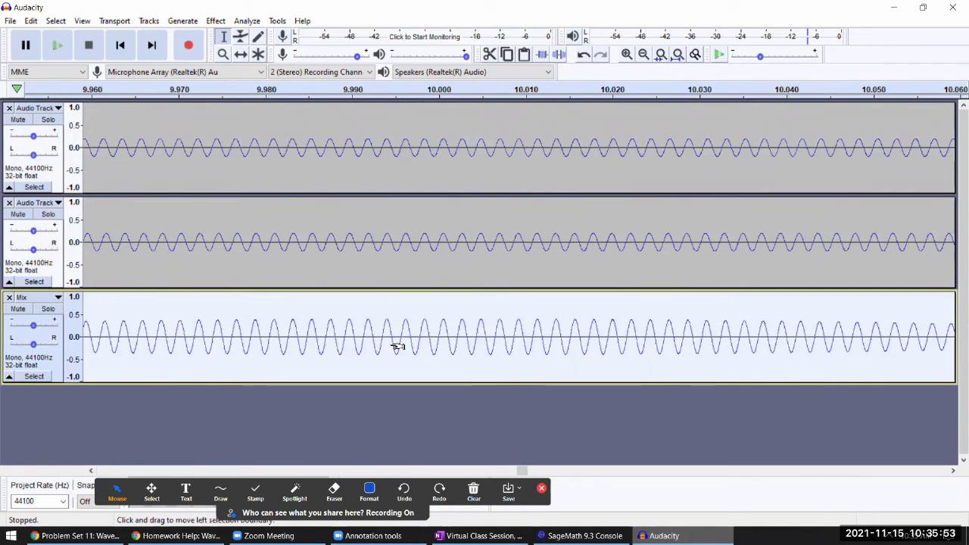
- Zoom out twice, collapse both tone tracks, and drag the Mix track taller
key("ctrl+3")
key("ctrl+3")
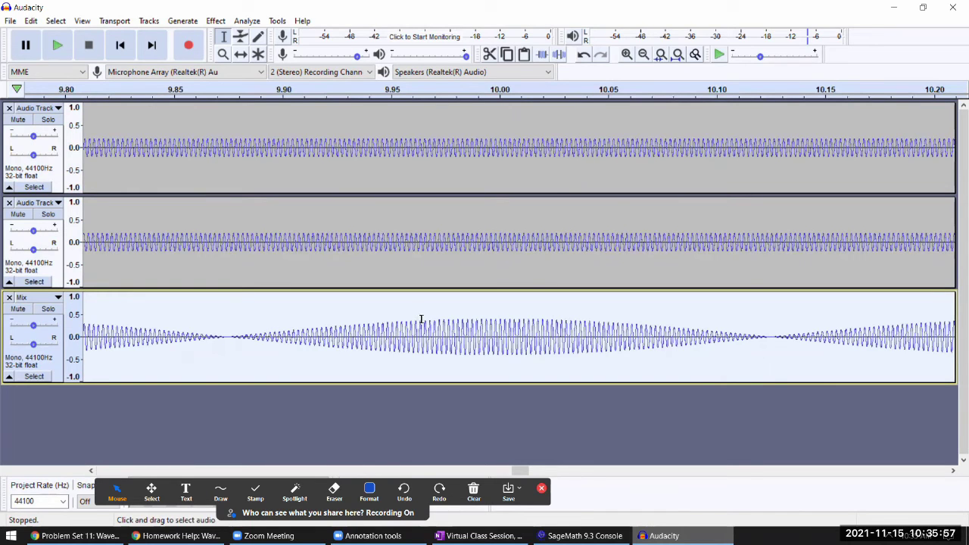
key("ctrl+3")
key("ctrl+3")
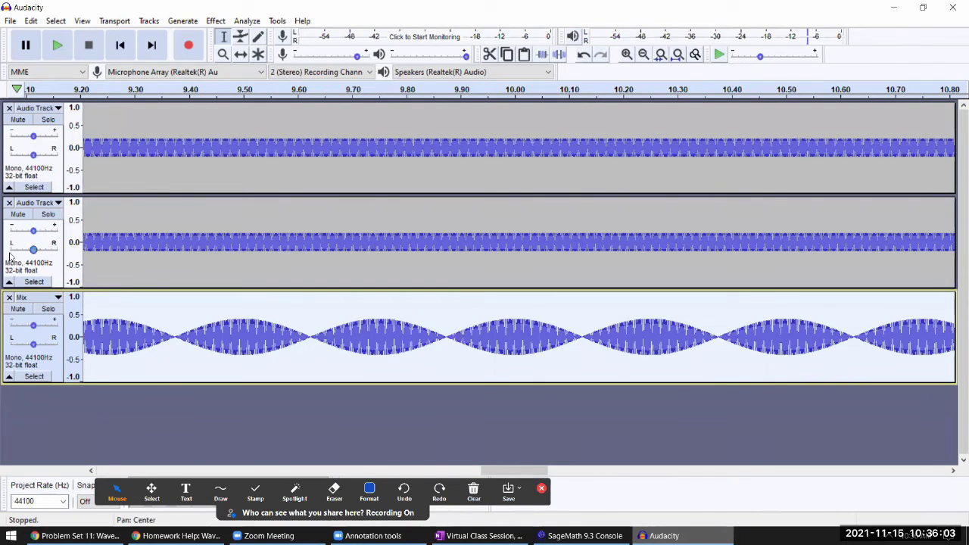
left_click(9, 282)
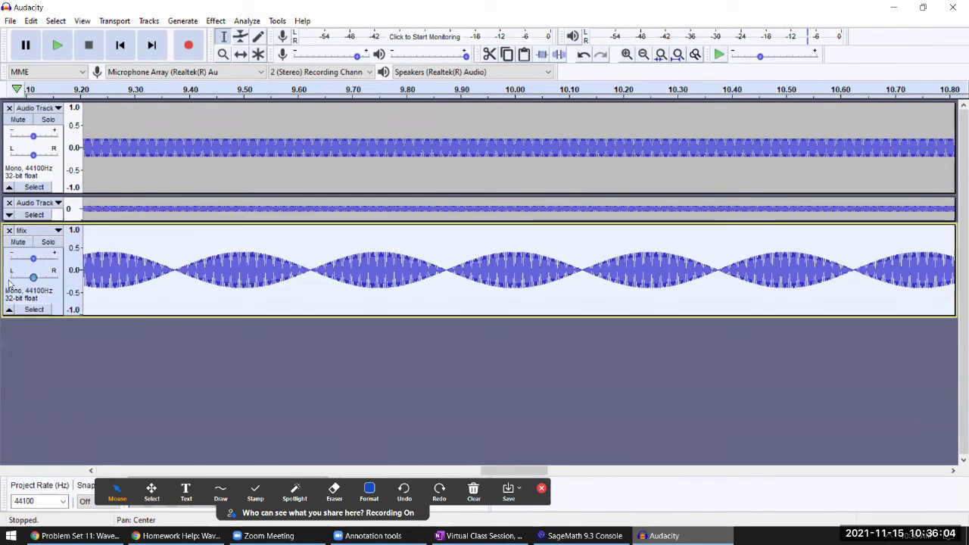
left_click(9, 187)
left_click_drag(394, 250, 409, 430)
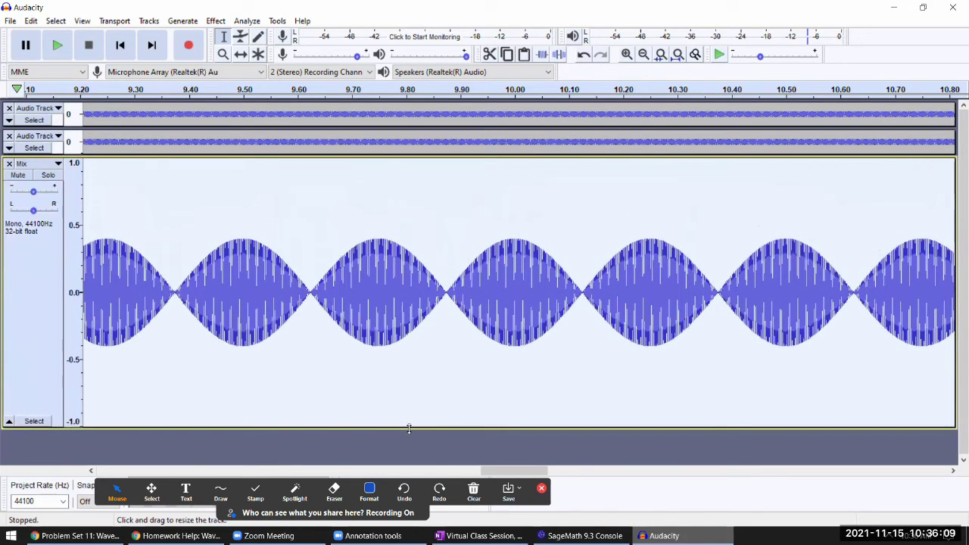
- Zoom into a few Mix beats and mark the nulls near 9.625 and 9.875 s and the peak near 9.75 s
left_click(263, 335)
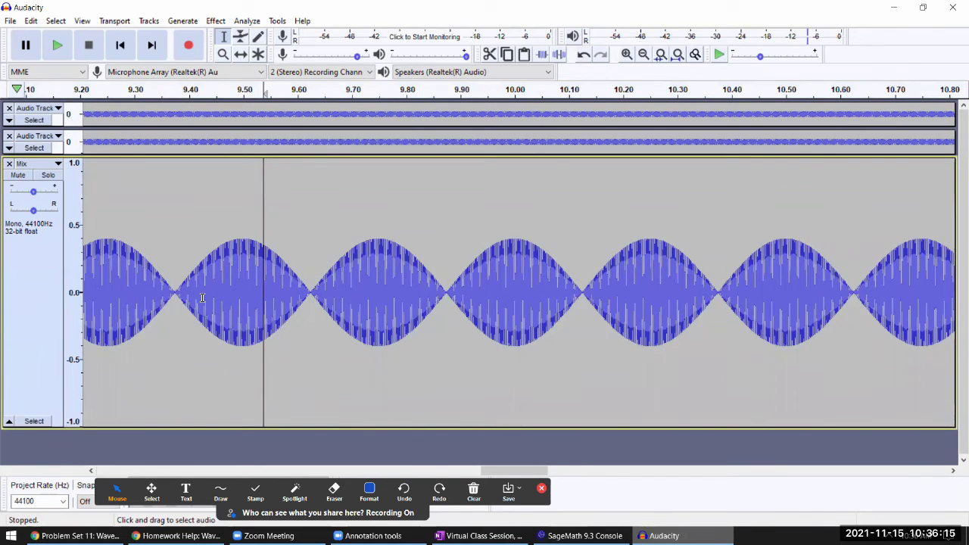
left_click_drag(179, 296, 582, 321)
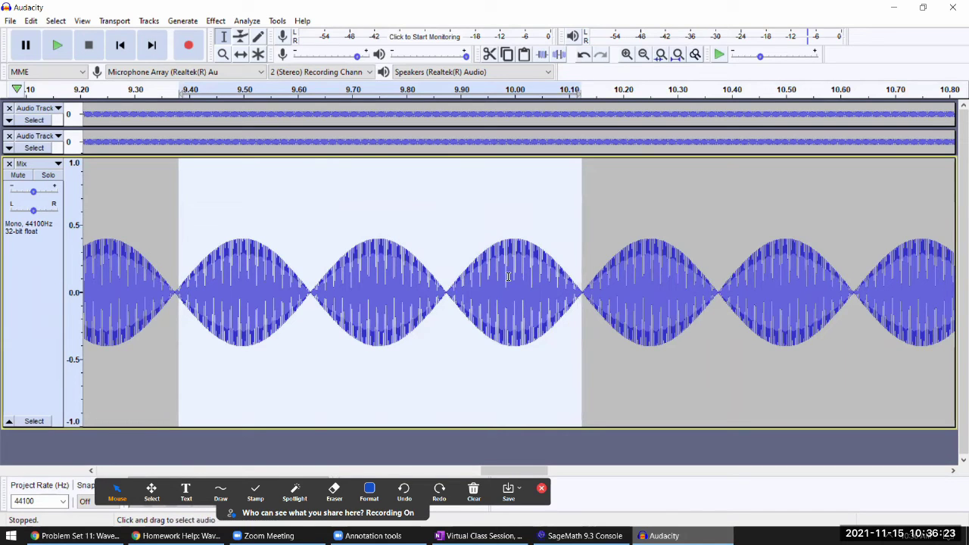
key("ctrl+1")
key("ctrl+1")
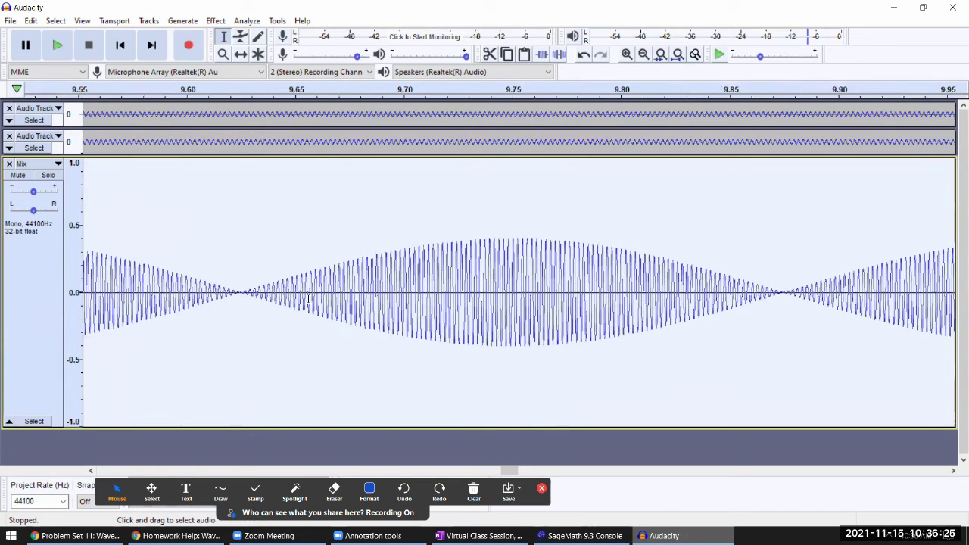
left_click(240, 290)
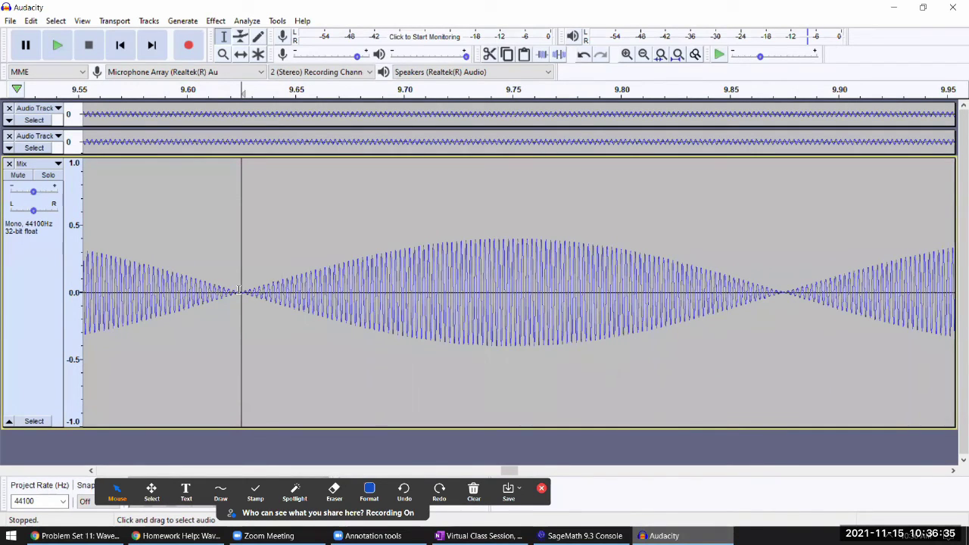
left_click(505, 253)
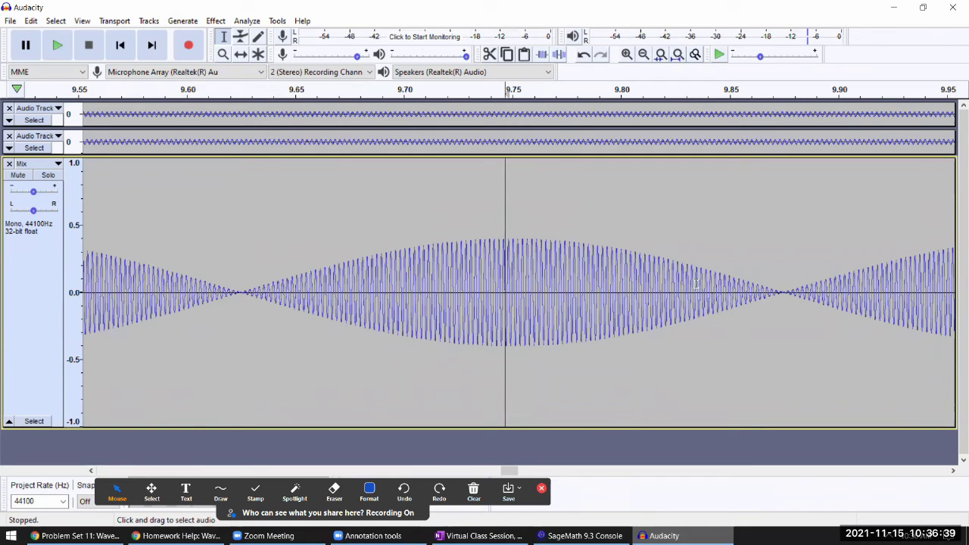
left_click(783, 293)
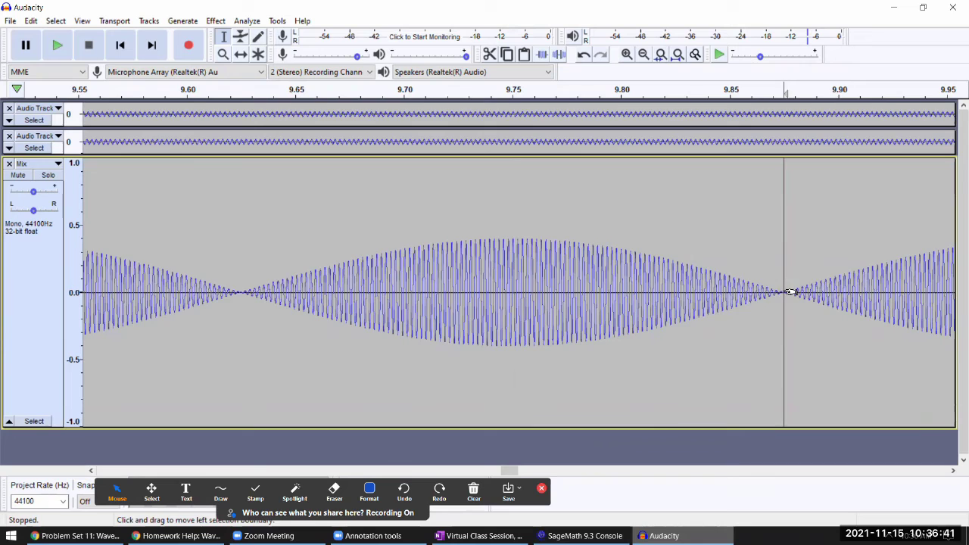
- Zoom out, locate peaks at 9.50, 9.75, 10.00 s and nulls, then select three beats from 9.35 s
key("ctrl+3")
left_click(788, 279)
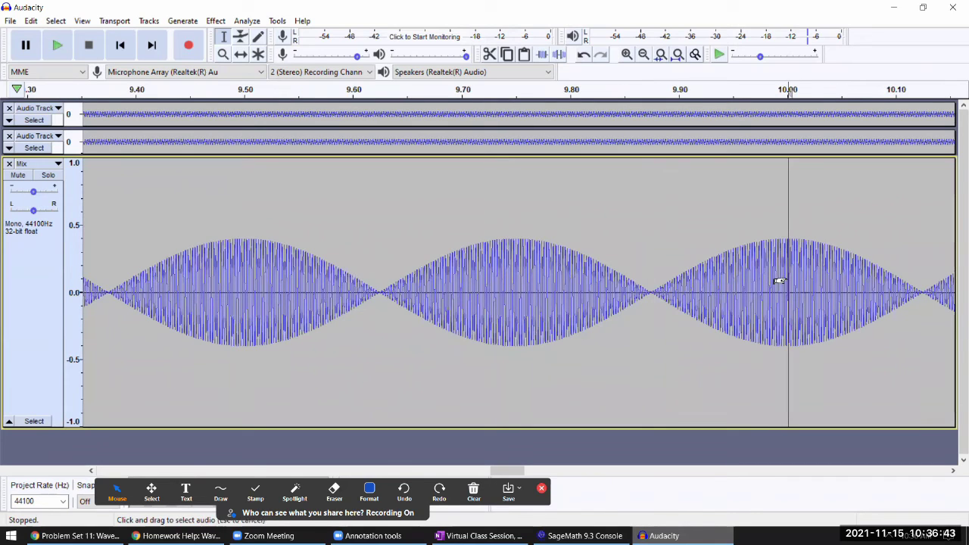
left_click(378, 277)
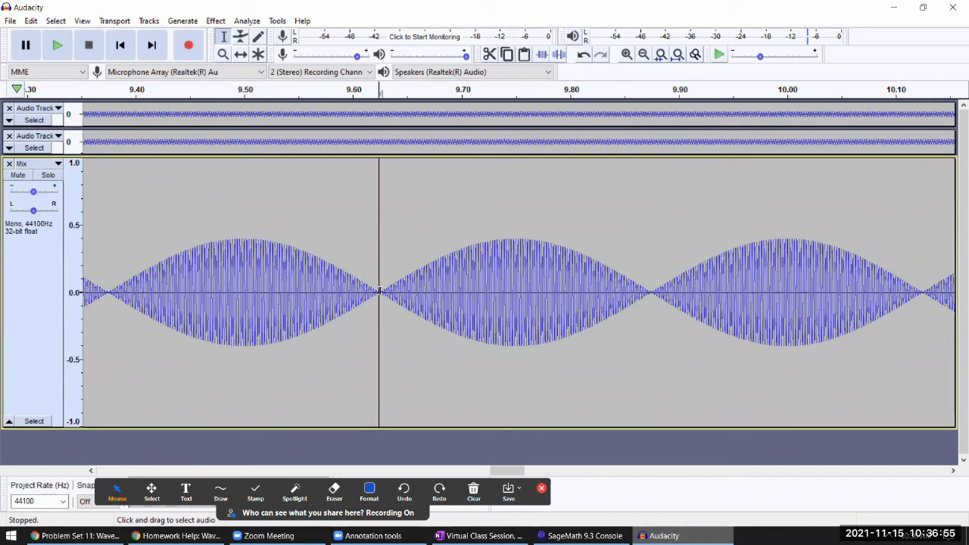
left_click(654, 293)
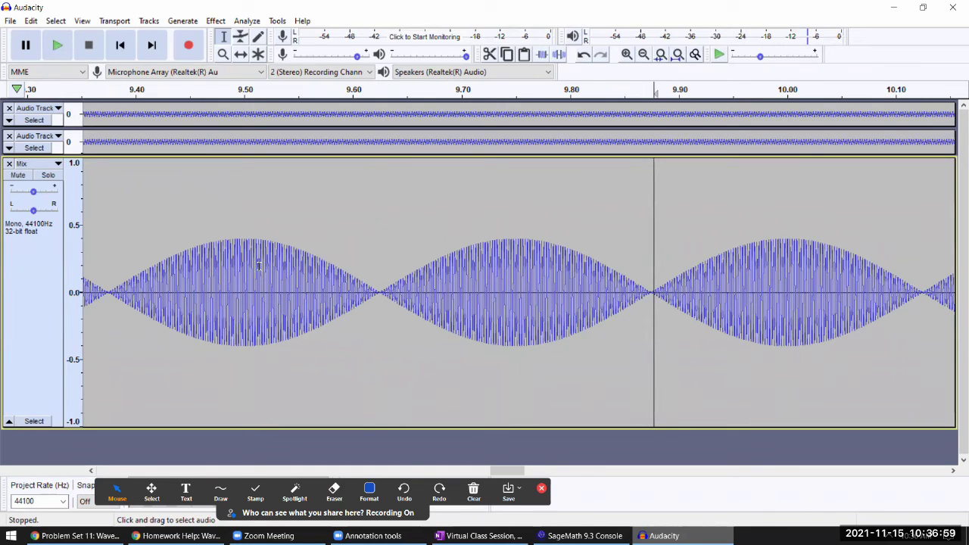
left_click(239, 241)
left_click(514, 242)
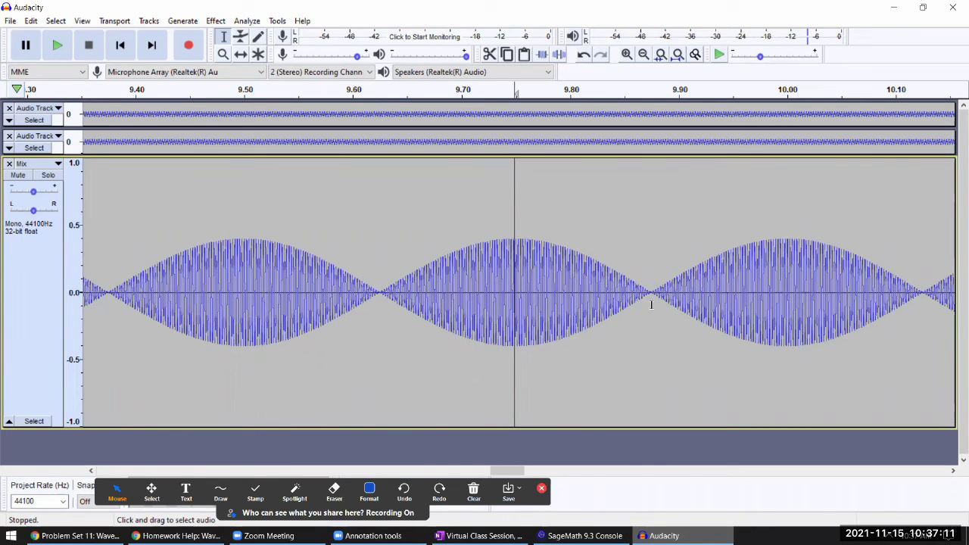
left_click(108, 287)
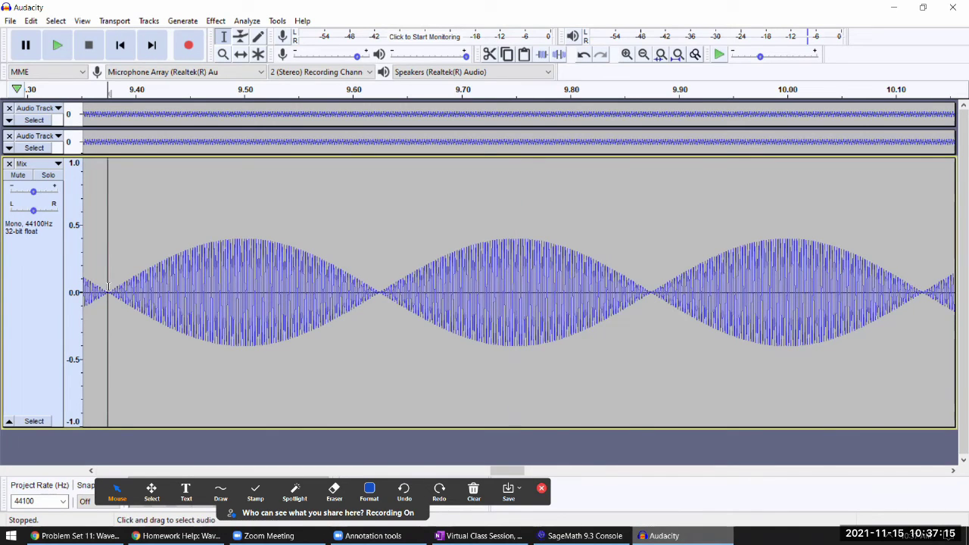
left_click_drag(108, 288, 925, 292)
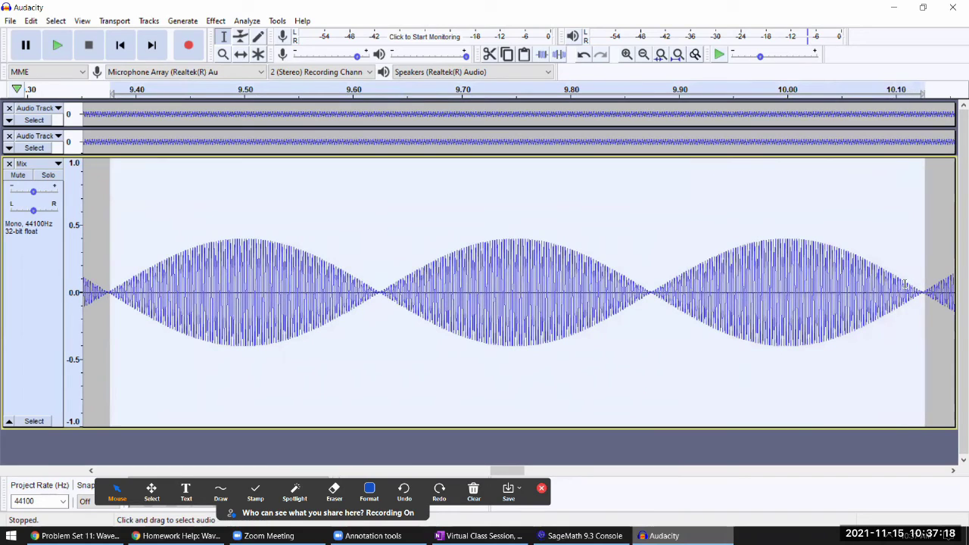
- Set up the Zoom annotation freehand pen with a chosen colour
left_click(370, 492)
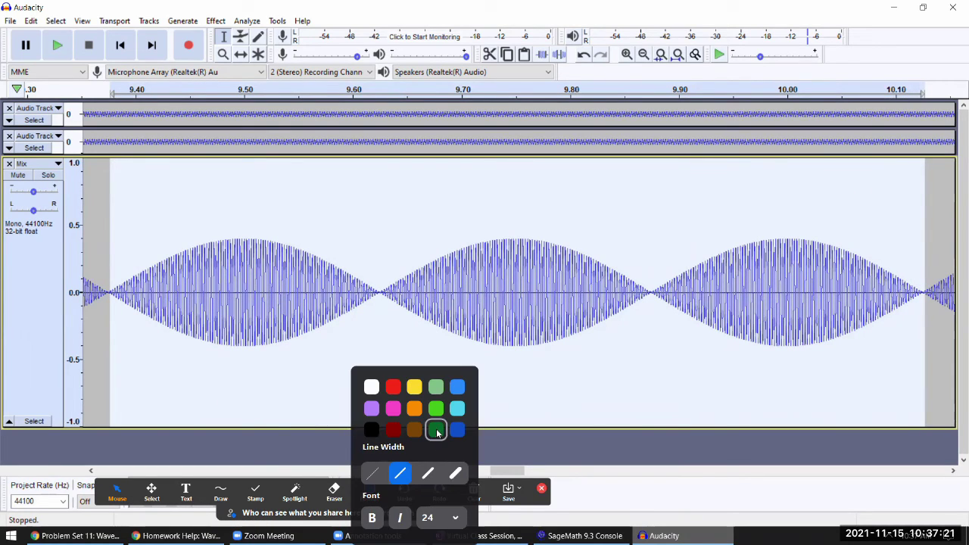
left_click(393, 430)
left_click(220, 489)
left_click(219, 485)
left_click(218, 484)
left_click(217, 506)
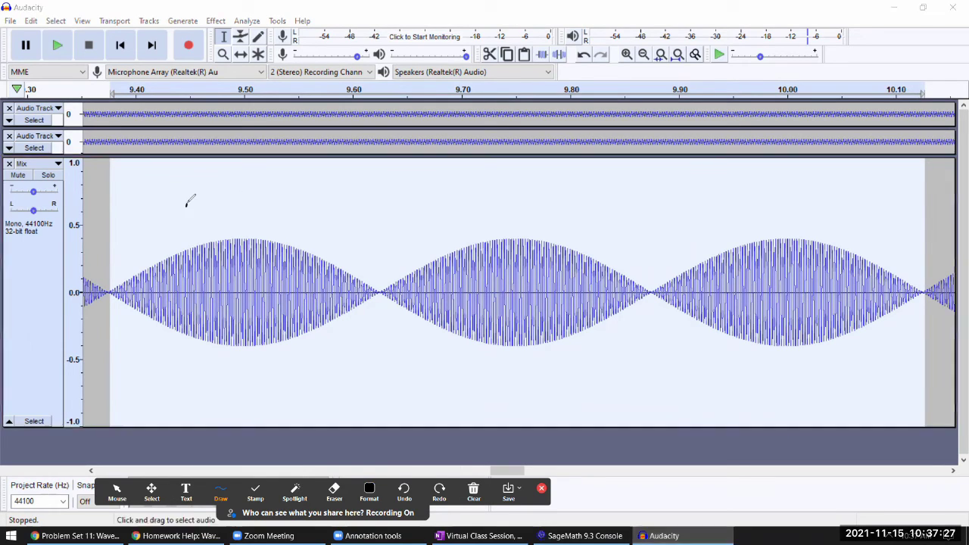
- Handwrite 'A(t) = A₀' above the Mix track
left_click_drag(187, 206, 227, 203)
mouse_move(218, 194)
left_mouse_down()
mouse_move(235, 192)
mouse_move(238, 203)
mouse_move(260, 188)
left_mouse_up()
left_click_drag(249, 194, 262, 193)
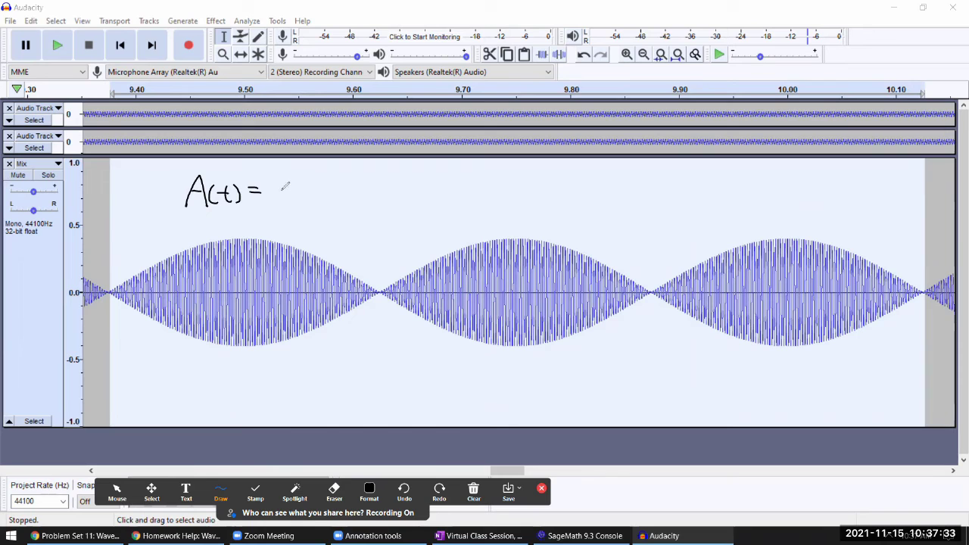
mouse_move(273, 205)
left_mouse_down()
mouse_move(279, 179)
mouse_move(286, 203)
left_mouse_up()
left_click_drag(275, 194, 284, 193)
left_click_drag(296, 198, 296, 198)
- Continue the formula with '·cos(ω_carrier·t)·sin( t)'
mouse_move(320, 184)
left_mouse_down()
mouse_move(320, 194)
mouse_move(328, 185)
left_mouse_up()
mouse_move(343, 184)
left_mouse_down()
mouse_move(333, 193)
mouse_move(386, 180)
mouse_move(379, 195)
mouse_move(402, 186)
mouse_move(421, 195)
left_mouse_up()
mouse_move(416, 180)
left_mouse_down()
mouse_move(426, 178)
mouse_move(433, 202)
left_mouse_up()
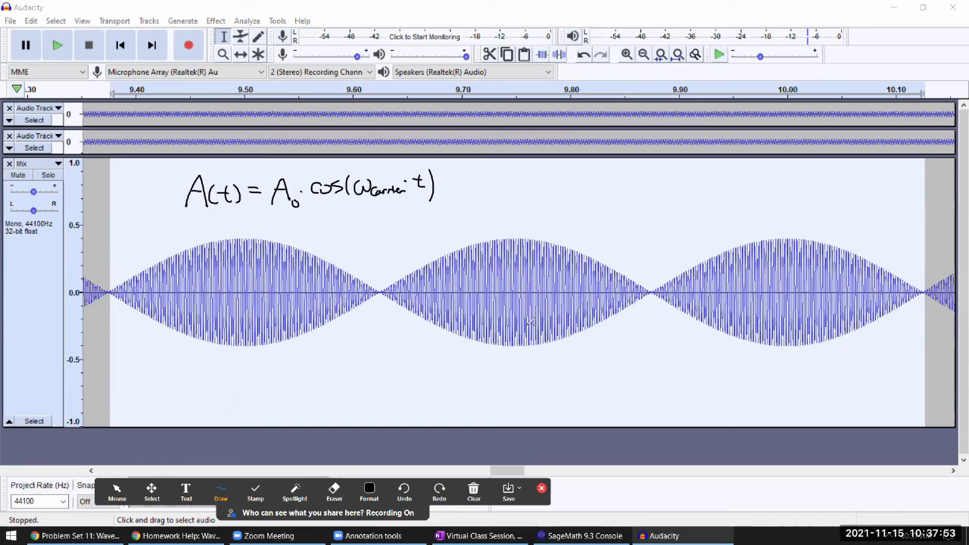
mouse_move(442, 183)
left_mouse_down()
mouse_move(469, 169)
mouse_move(454, 191)
mouse_move(488, 194)
left_mouse_up()
left_click_drag(545, 170, 549, 184)
left_click_drag(558, 170, 559, 182)
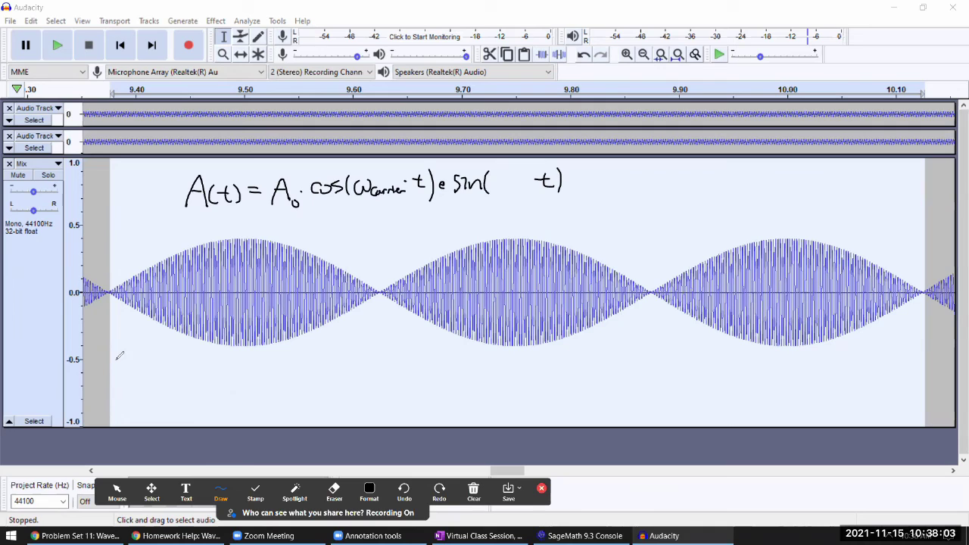
- Draw a P_beat arrow spanning one beat below the waveform and write 'ω_beat ='
mouse_move(119, 354)
left_mouse_down()
mouse_move(113, 363)
mouse_move(372, 376)
left_mouse_up()
left_click_drag(226, 385, 226, 407)
mouse_move(226, 385)
left_mouse_down()
mouse_move(236, 410)
mouse_move(250, 413)
mouse_move(267, 402)
mouse_move(301, 399)
mouse_move(303, 409)
mouse_move(352, 397)
left_mouse_up()
mouse_move(358, 389)
left_mouse_down()
mouse_move(359, 409)
mouse_move(375, 409)
left_mouse_up()
mouse_move(385, 391)
left_mouse_down()
mouse_move(386, 411)
mouse_move(394, 395)
left_mouse_up()
left_click_drag(384, 401, 392, 400)
left_click_drag(384, 406, 409, 398)
- Finish '2π/P_beat', underline the sine factor, and write ω_beat inside the sine
left_click_drag(407, 390, 418, 389)
left_click_drag(409, 390, 425, 418)
left_click_drag(425, 400, 449, 420)
left_click_drag(455, 410, 456, 420)
left_click_drag(451, 413, 459, 413)
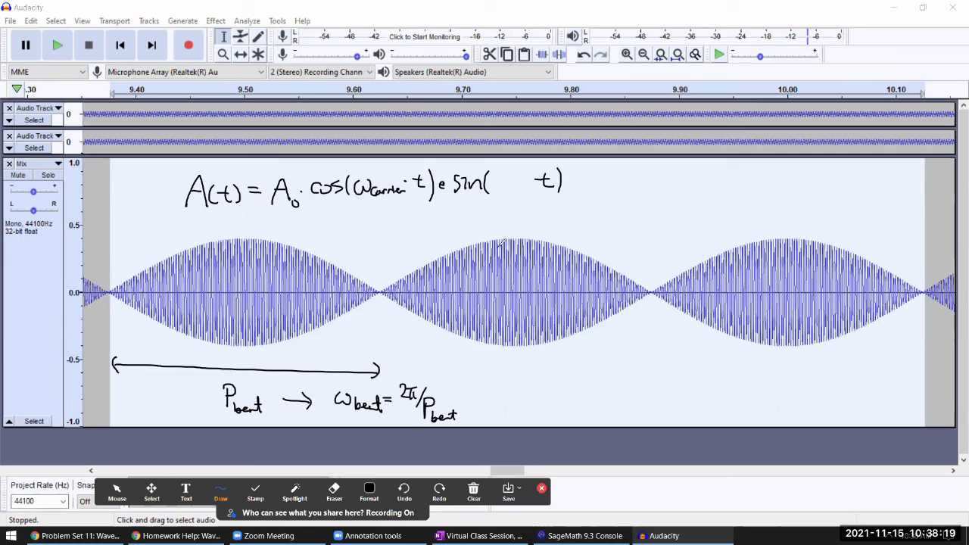
left_click_drag(454, 204, 563, 201)
left_click_drag(497, 181, 536, 190)
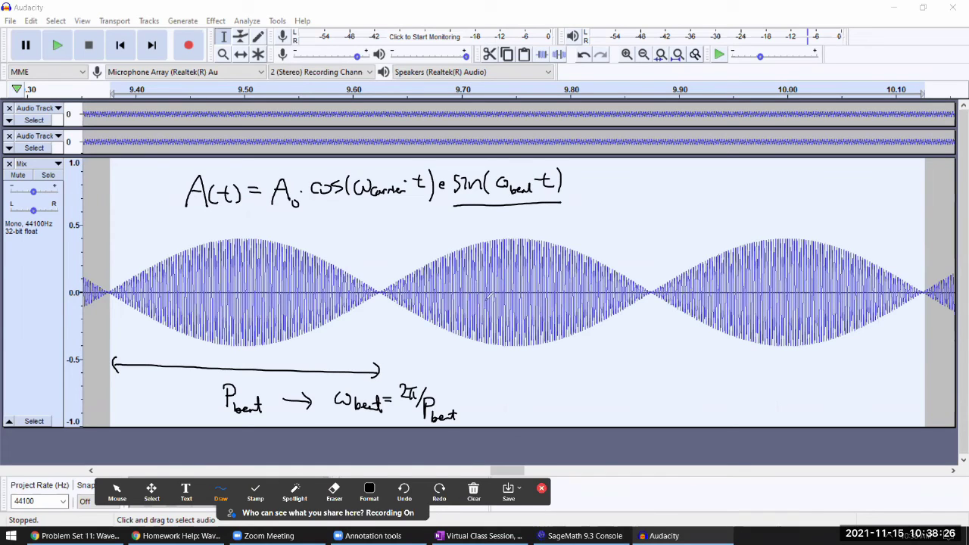
- Erase ω_beat inside the sine and rewrite it in red
left_click(334, 491)
left_click(505, 177)
left_click(520, 189)
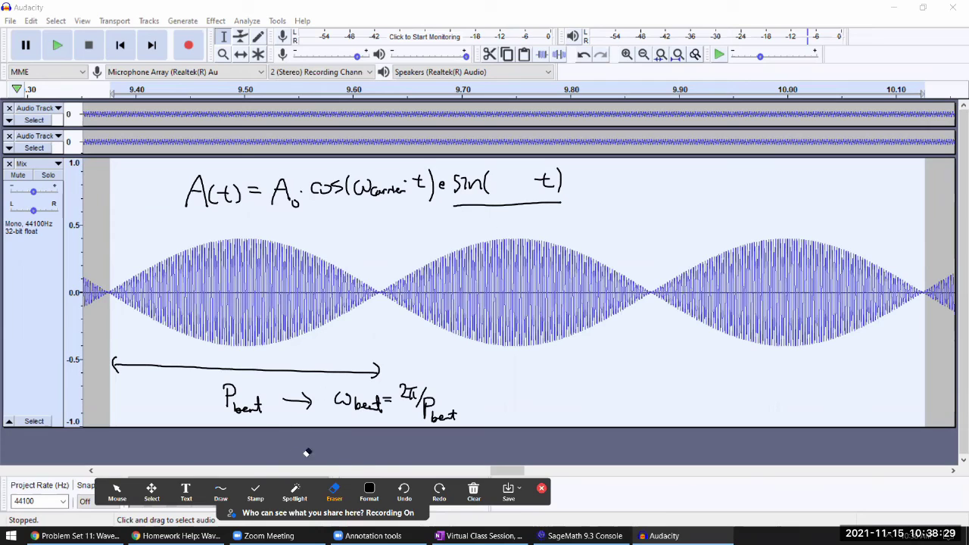
left_click(369, 491)
left_click(392, 387)
left_click(220, 490)
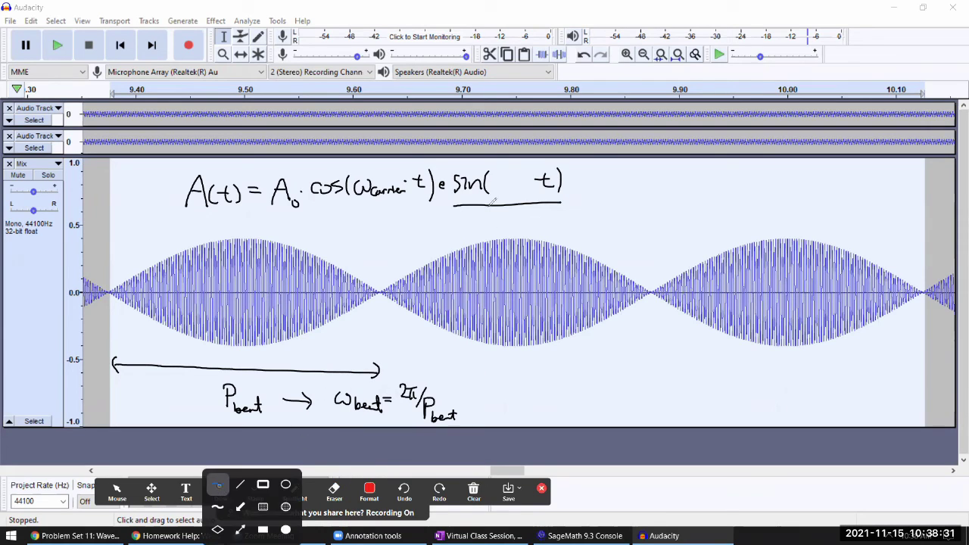
left_click(223, 492)
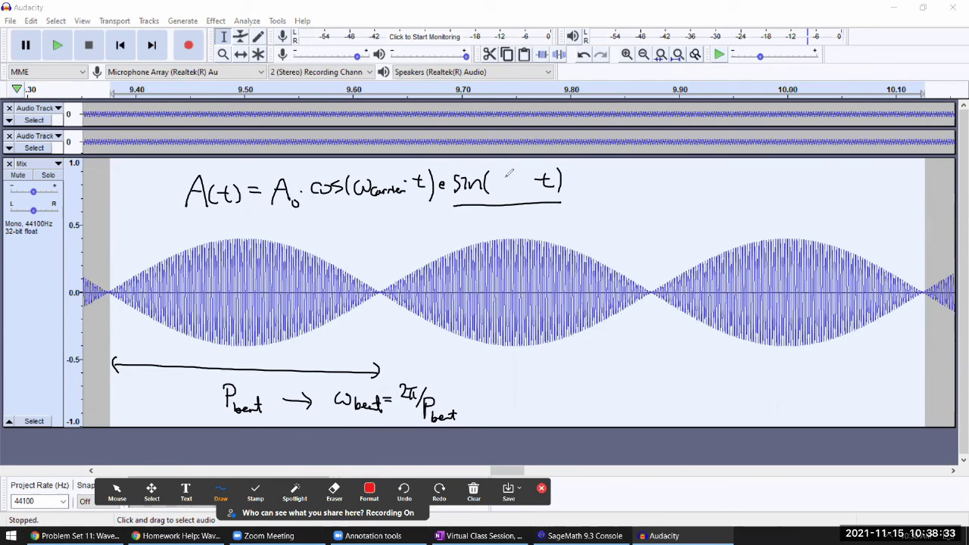
mouse_move(499, 178)
left_mouse_down()
mouse_move(532, 191)
mouse_move(557, 176)
left_mouse_up()
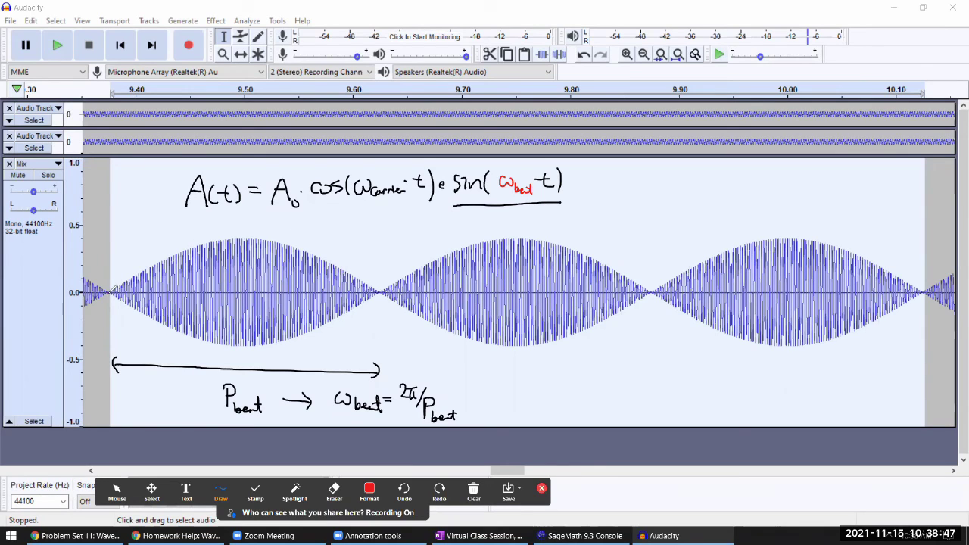
- Sketch a red sine over the first beat with its midpoint marked π, underline cos, and box sin
mouse_move(113, 290)
left_mouse_down()
mouse_move(176, 253)
mouse_move(212, 260)
mouse_move(304, 333)
mouse_move(328, 336)
mouse_move(373, 292)
left_mouse_up()
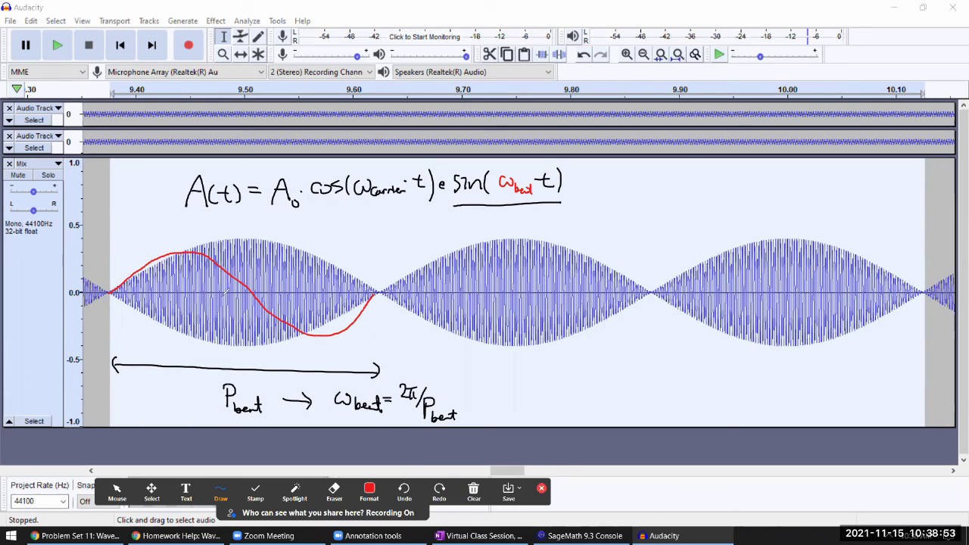
mouse_move(250, 282)
left_mouse_down()
mouse_move(250, 301)
mouse_move(252, 229)
left_mouse_up()
mouse_move(256, 220)
left_mouse_down()
mouse_move(265, 216)
mouse_move(262, 228)
left_mouse_up()
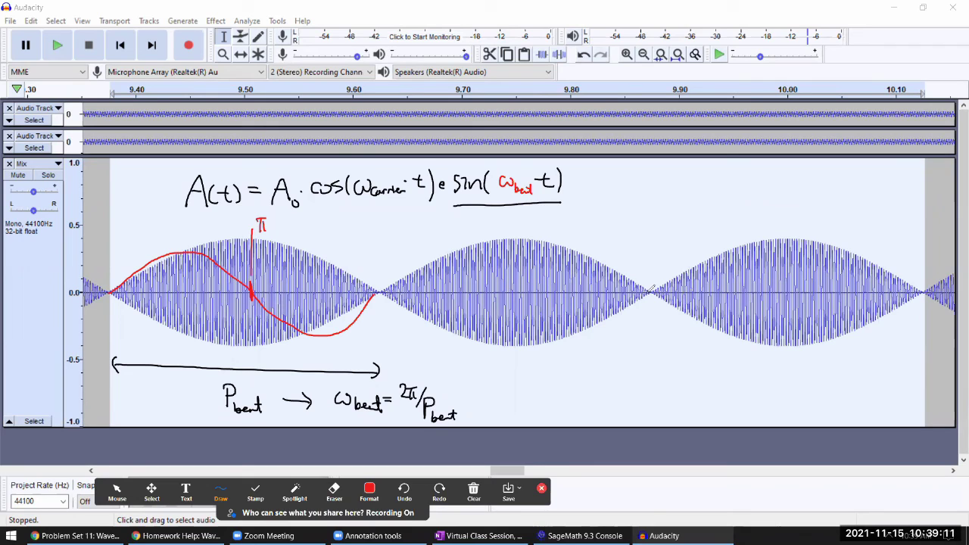
left_click_drag(317, 206, 412, 205)
mouse_move(448, 162)
left_mouse_down()
mouse_move(446, 198)
mouse_move(461, 212)
mouse_move(572, 207)
mouse_move(564, 159)
mouse_move(449, 160)
left_mouse_up()
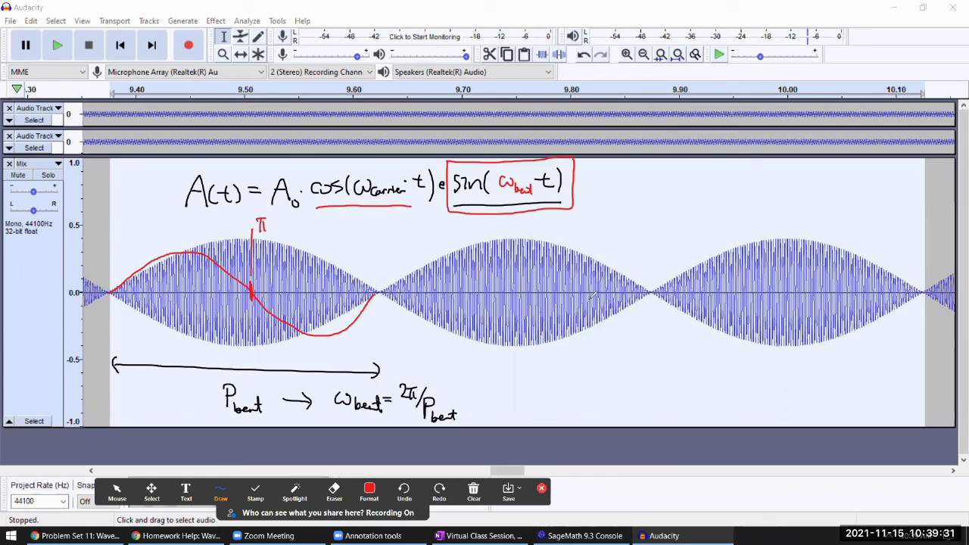
- Erase the red ω_beat and start writing a dark green ω inside the sine
left_click(334, 491)
mouse_move(505, 176)
left_mouse_down()
mouse_move(524, 189)
mouse_move(503, 176)
mouse_move(498, 197)
left_mouse_up()
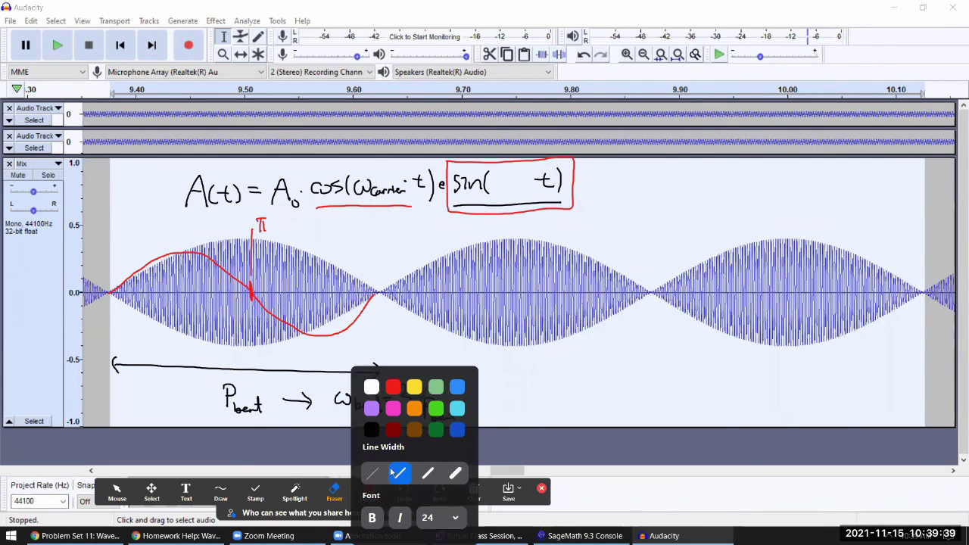
left_click(367, 494)
left_click(444, 431)
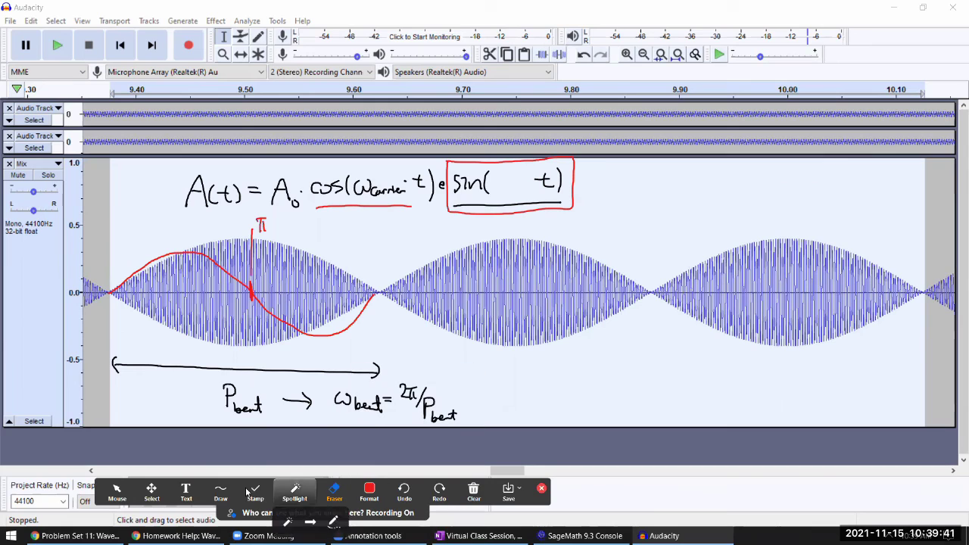
left_click(220, 493)
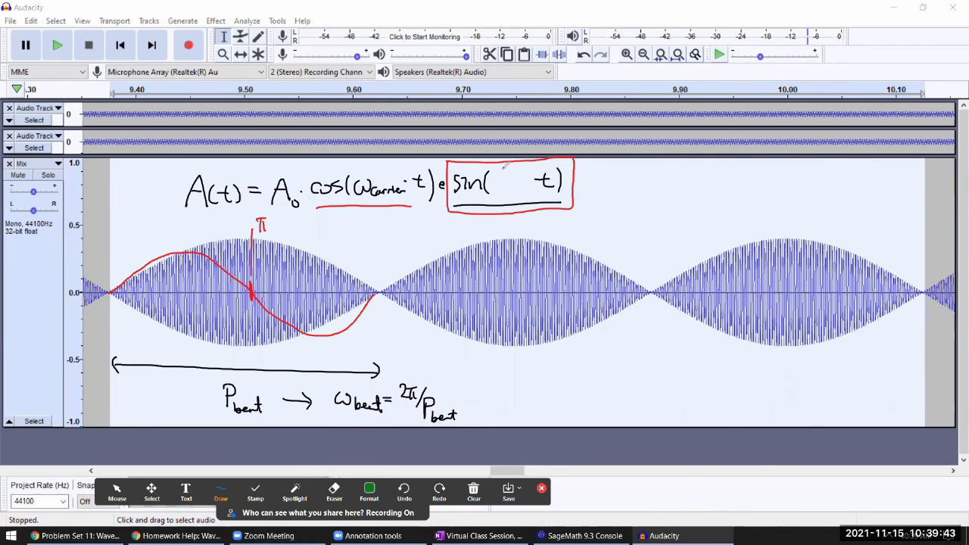
left_click_drag(503, 162, 517, 172)
- Rewrite the sine argument as green ω_beat/2 and erase the red curve and π mark
left_click(334, 491)
left_click(506, 173)
left_click(221, 491)
mouse_move(498, 171)
left_mouse_down()
mouse_move(522, 173)
mouse_move(500, 185)
mouse_move(528, 196)
left_mouse_up()
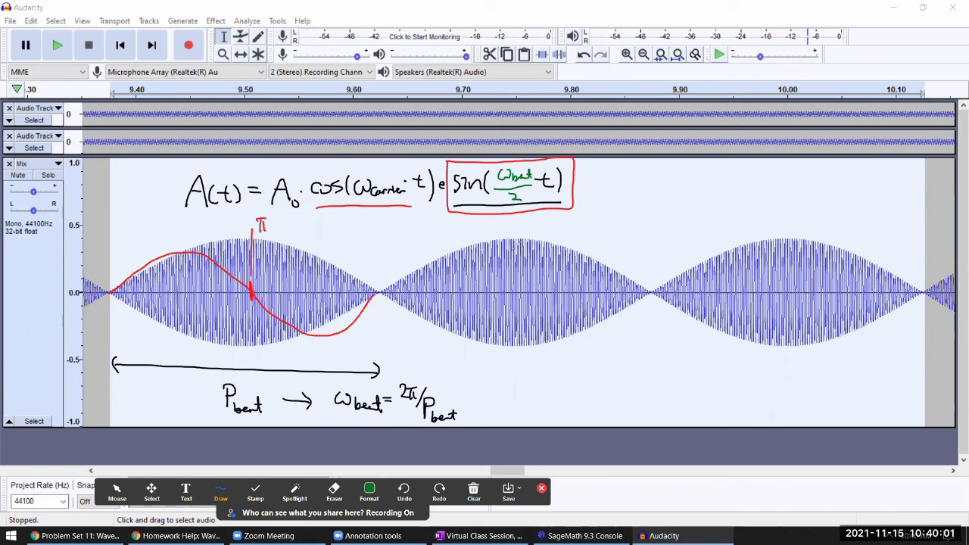
left_click(334, 491)
left_click_drag(255, 303, 265, 230)
- Trace the beat envelope in green and circle the cos(ω_carrier t) term
left_click(220, 490)
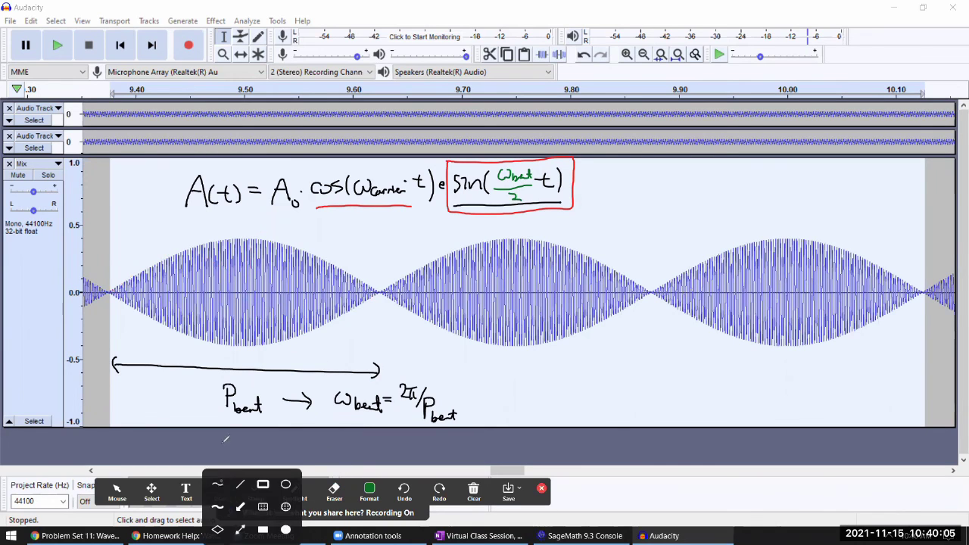
left_click(218, 485)
mouse_move(110, 290)
left_mouse_down()
mouse_move(197, 250)
mouse_move(277, 240)
mouse_move(347, 265)
mouse_move(456, 331)
mouse_move(516, 346)
mouse_move(588, 329)
mouse_move(652, 289)
left_mouse_up()
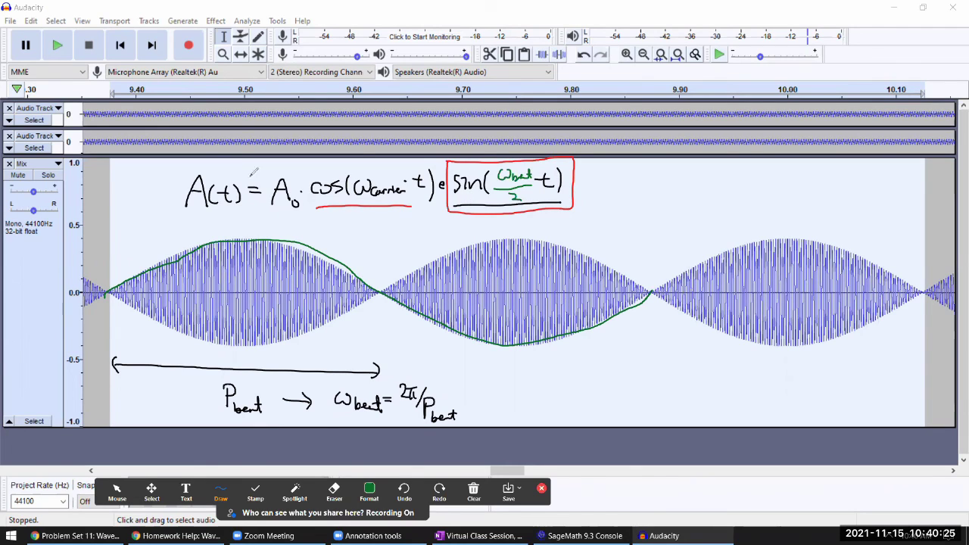
mouse_move(350, 157)
left_mouse_down()
mouse_move(317, 212)
mouse_move(392, 225)
mouse_move(427, 214)
mouse_move(377, 152)
left_mouse_up()
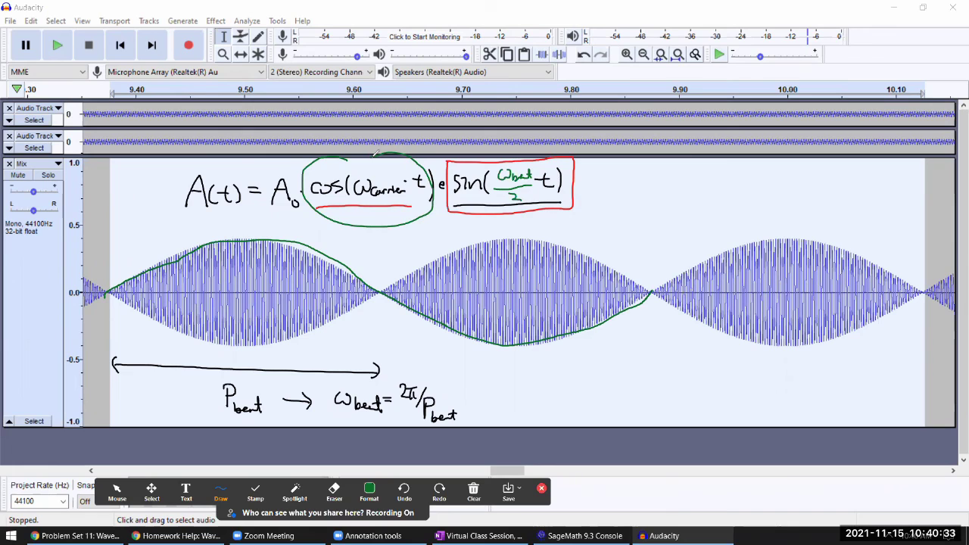
- Clear all drawings and restore Audacity to a half-screen window beside the quiz
left_click(110, 494)
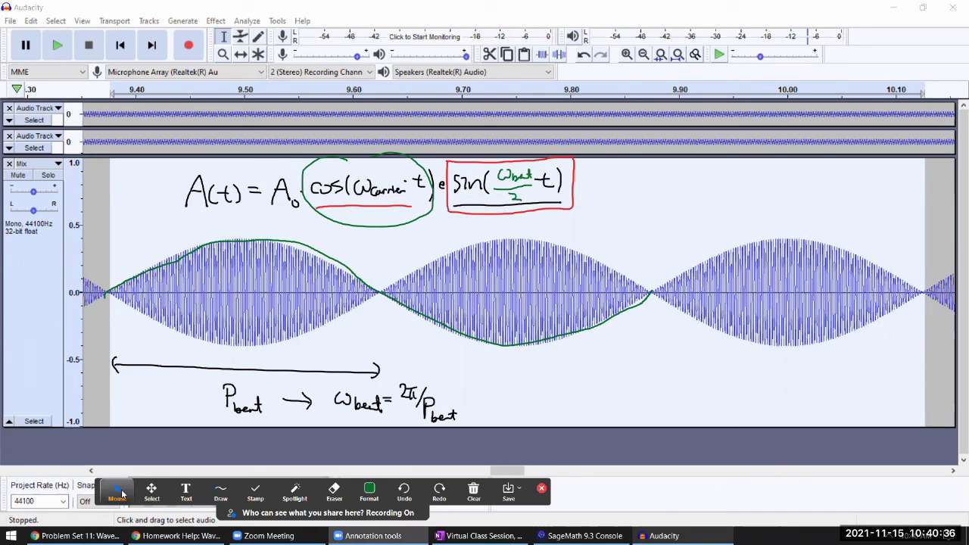
left_click(474, 493)
left_click(513, 195)
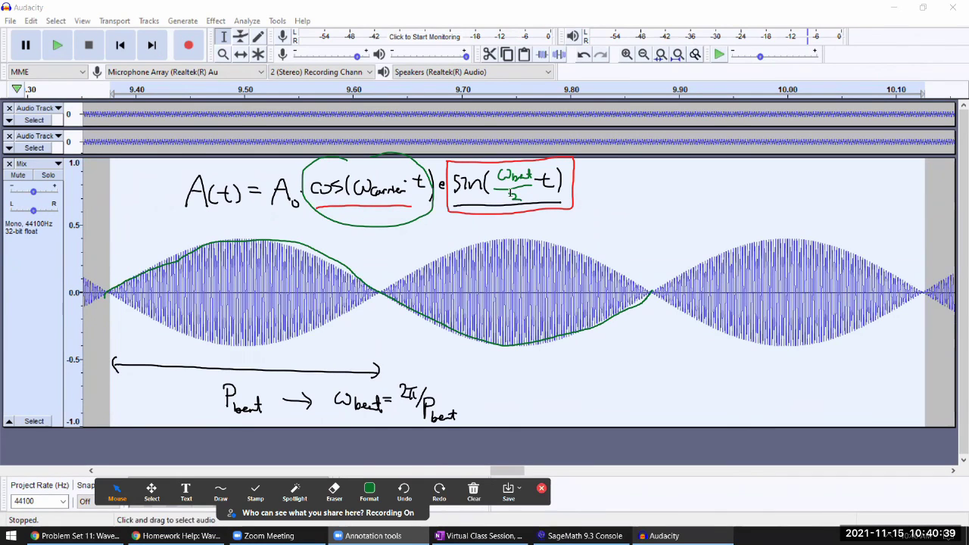
left_click(475, 492)
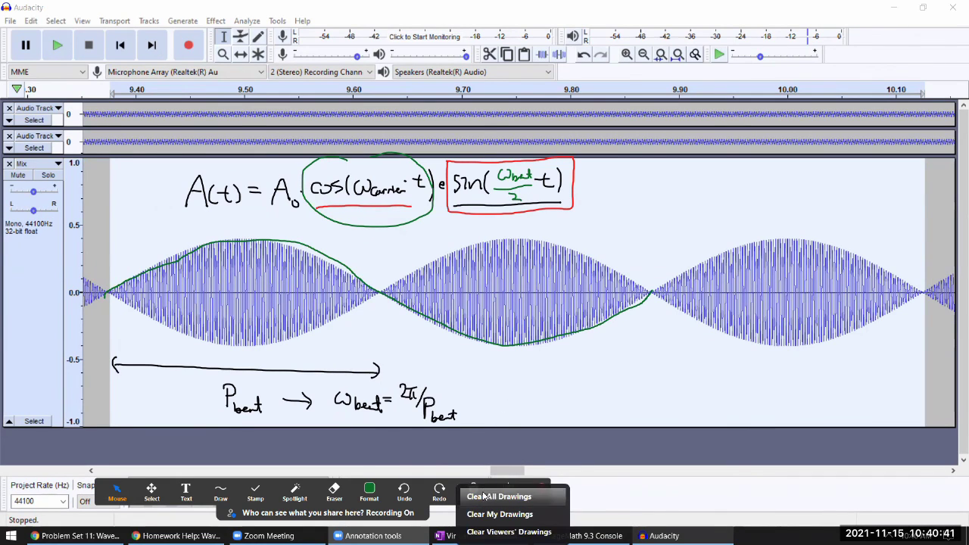
left_click(484, 496)
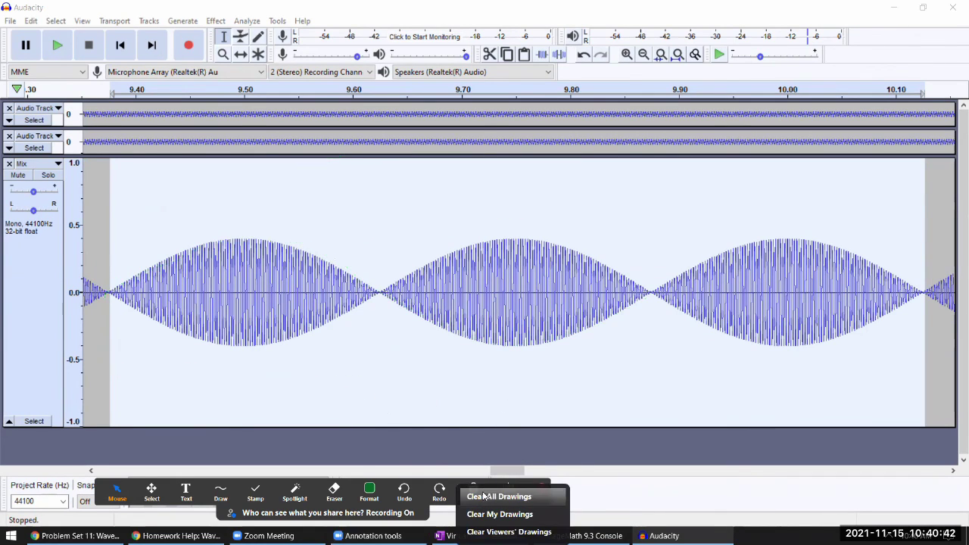
left_click(797, 11)
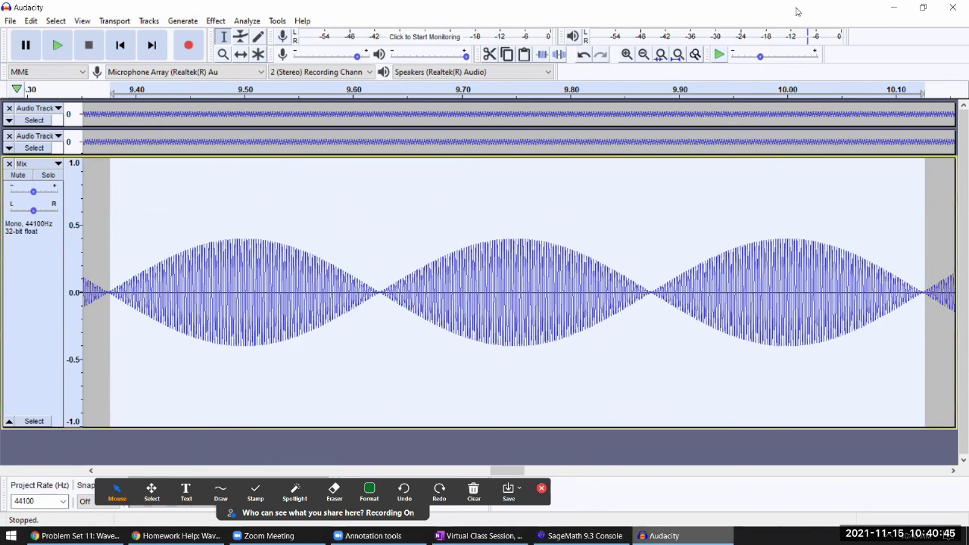
double_click(796, 11)
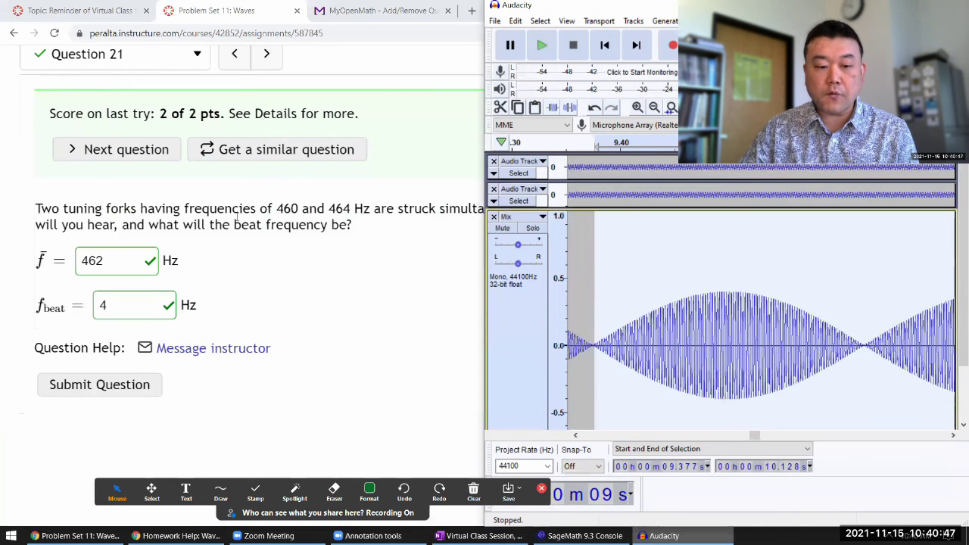
- Bring the Canvas quiz forward and highlight 'beat frequency' in Question 21
left_click(421, 108)
left_click_drag(233, 225, 333, 229)
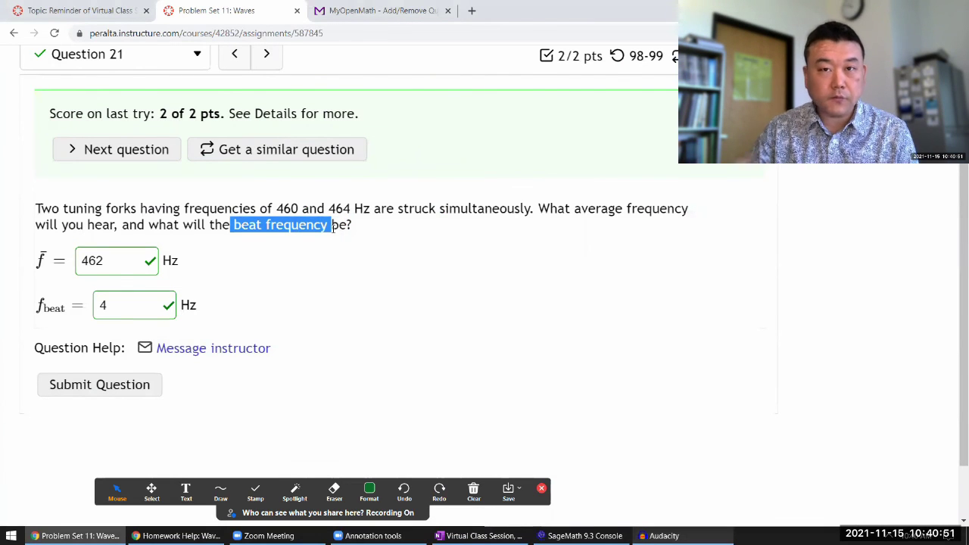